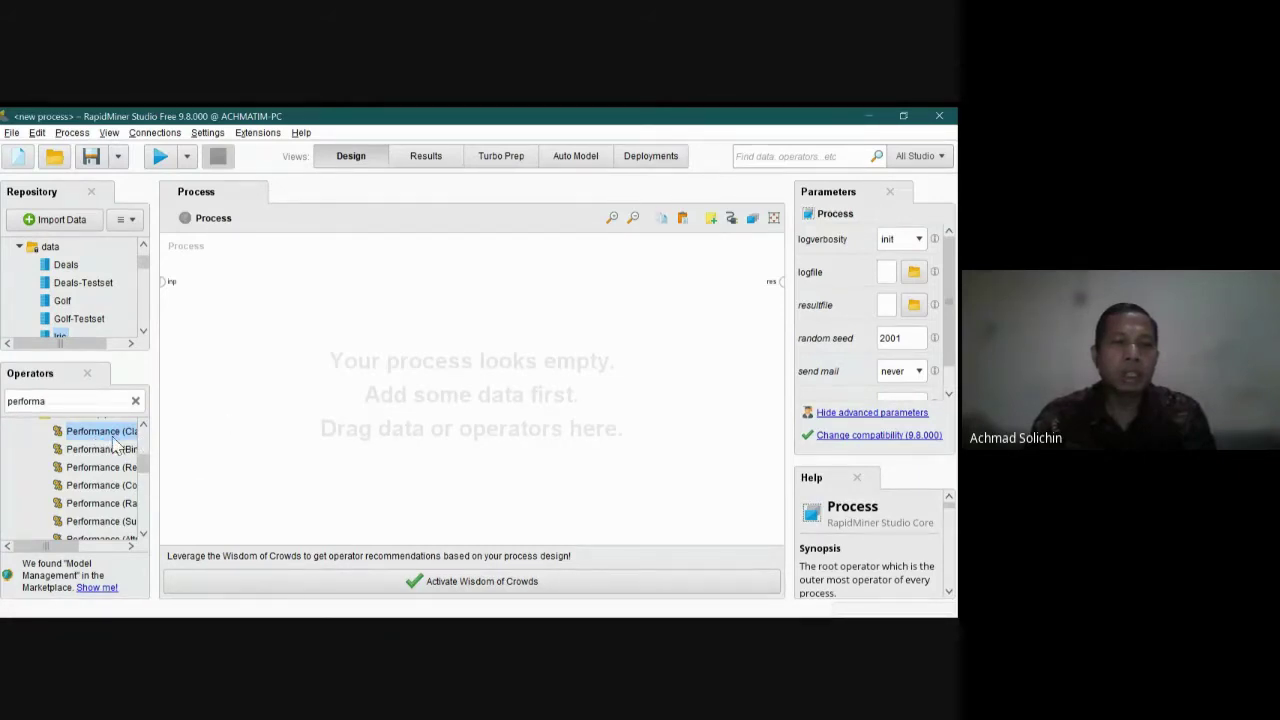
- Open the Iris sample dataset and examine its rows, label classes and the a1 to a4 attribute values
double_click(60, 334)
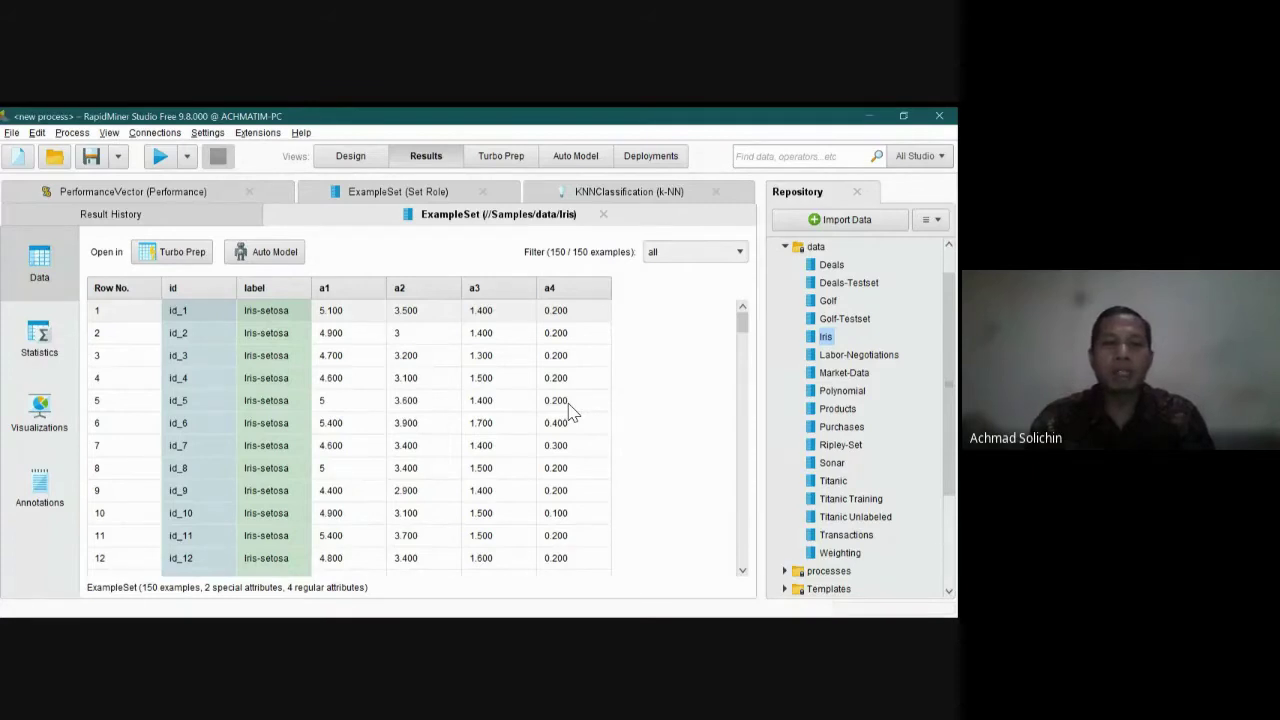
scroll(437, 425, "down", 2)
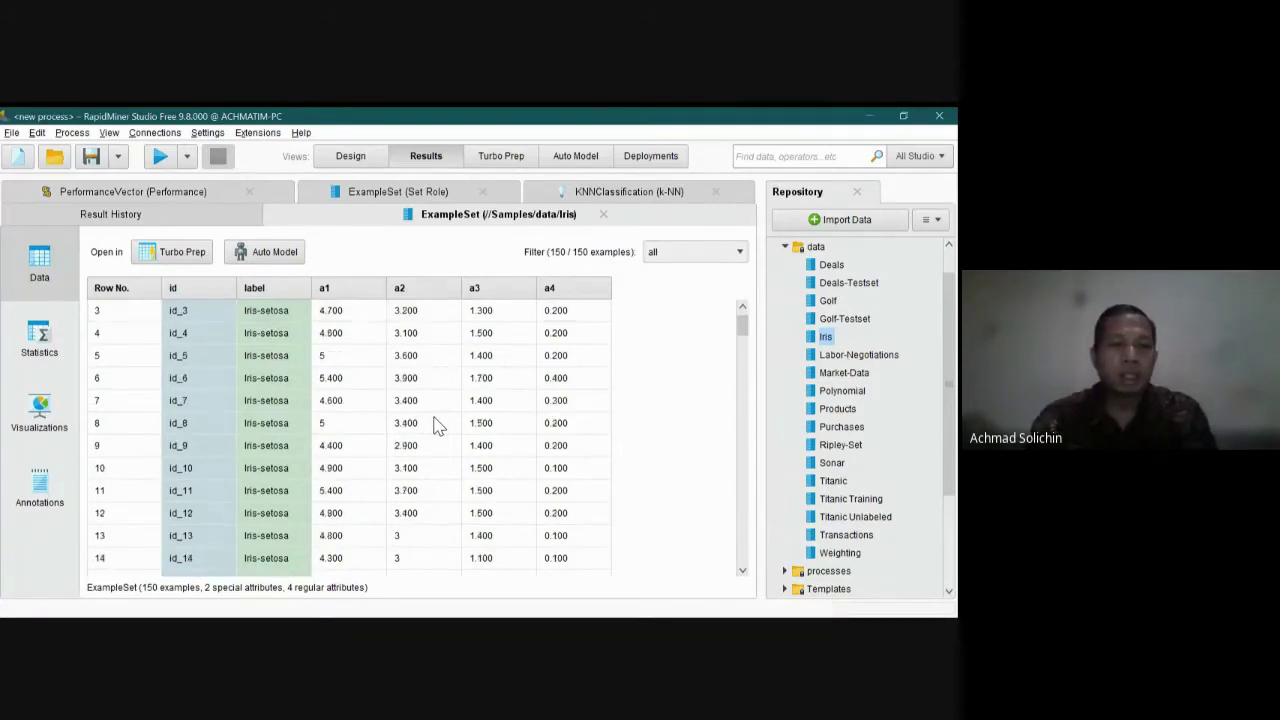
scroll(437, 430, "down", 4)
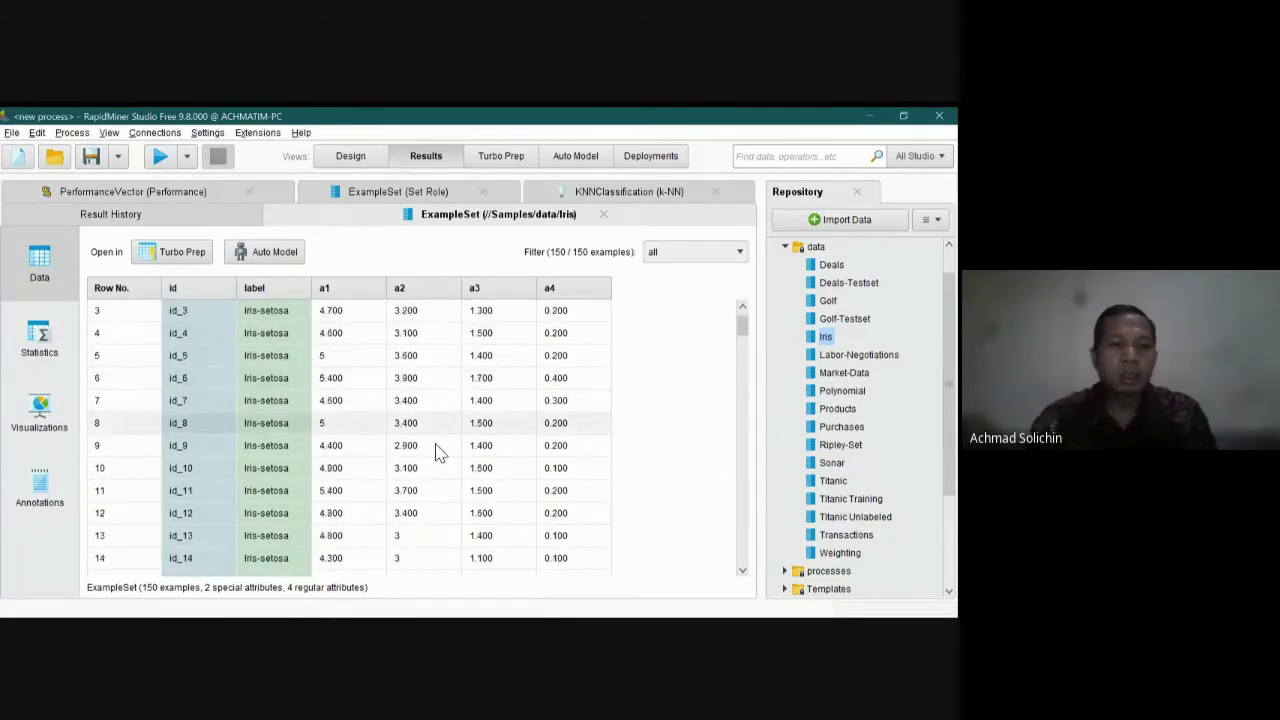
scroll(437, 452, "down", 13)
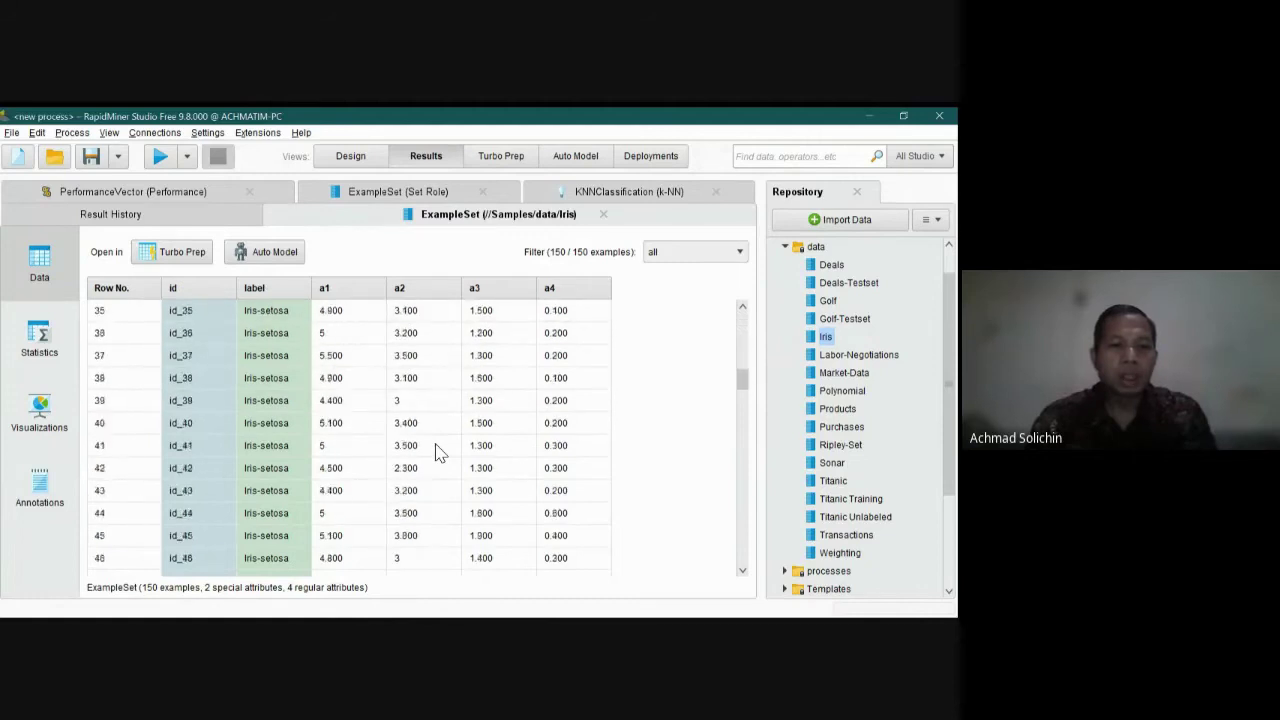
scroll(452, 503, "down", 14)
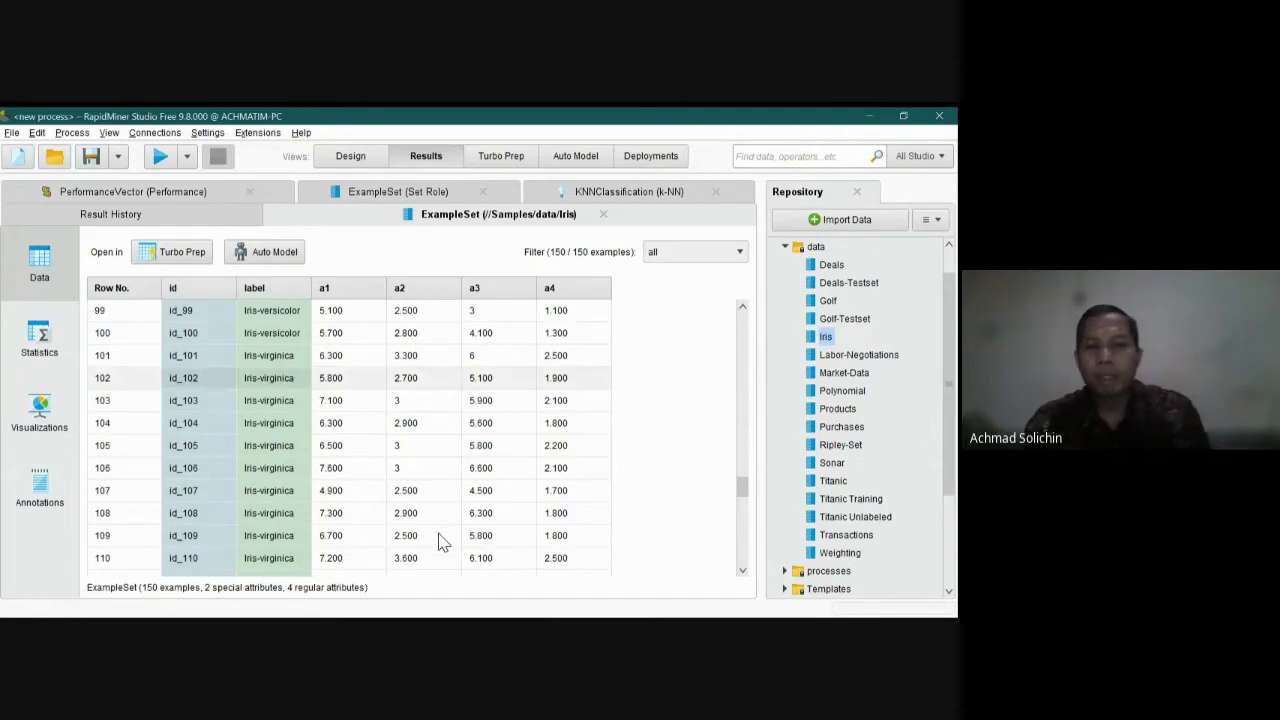
scroll(443, 542, "up", 8)
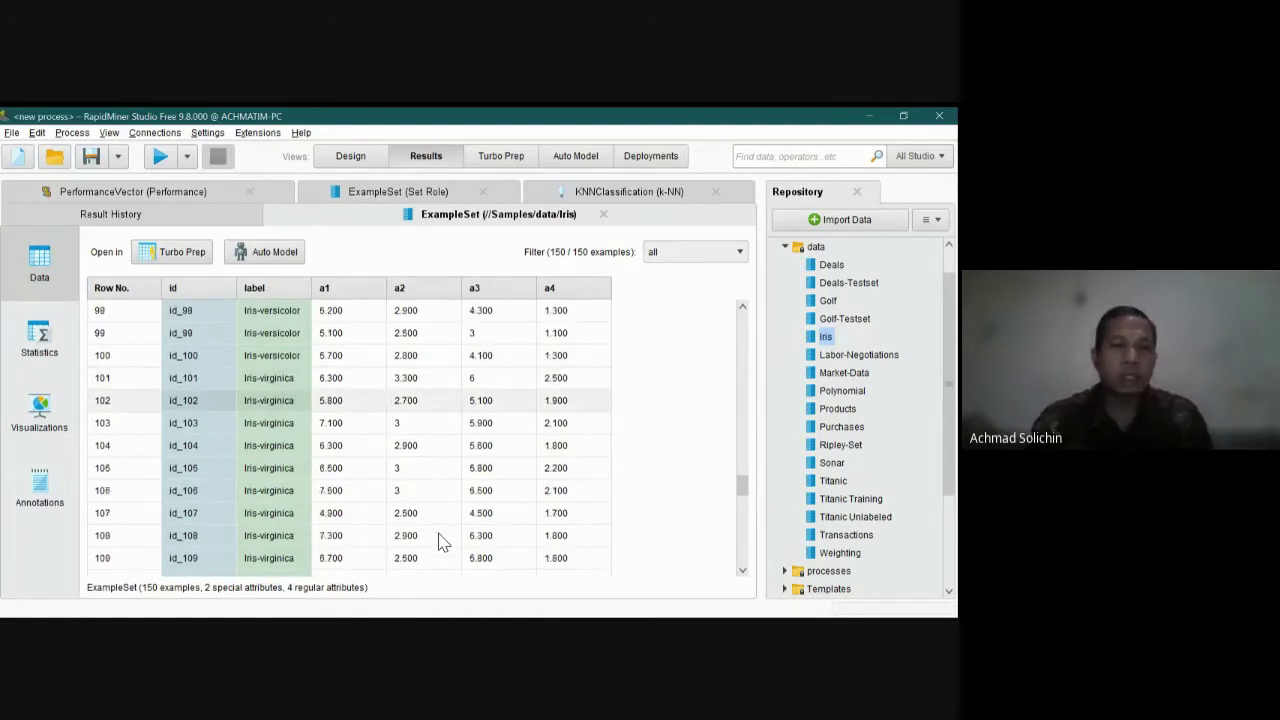
scroll(443, 542, "up", 6)
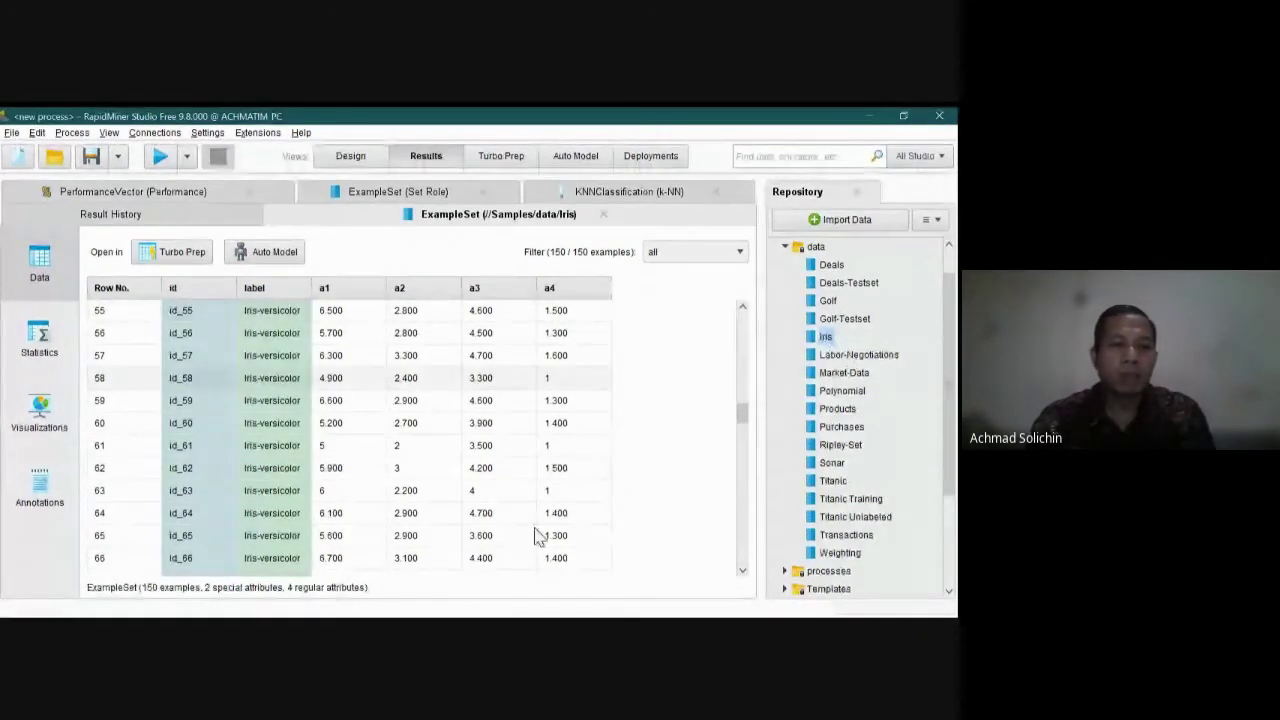
left_click(40, 412)
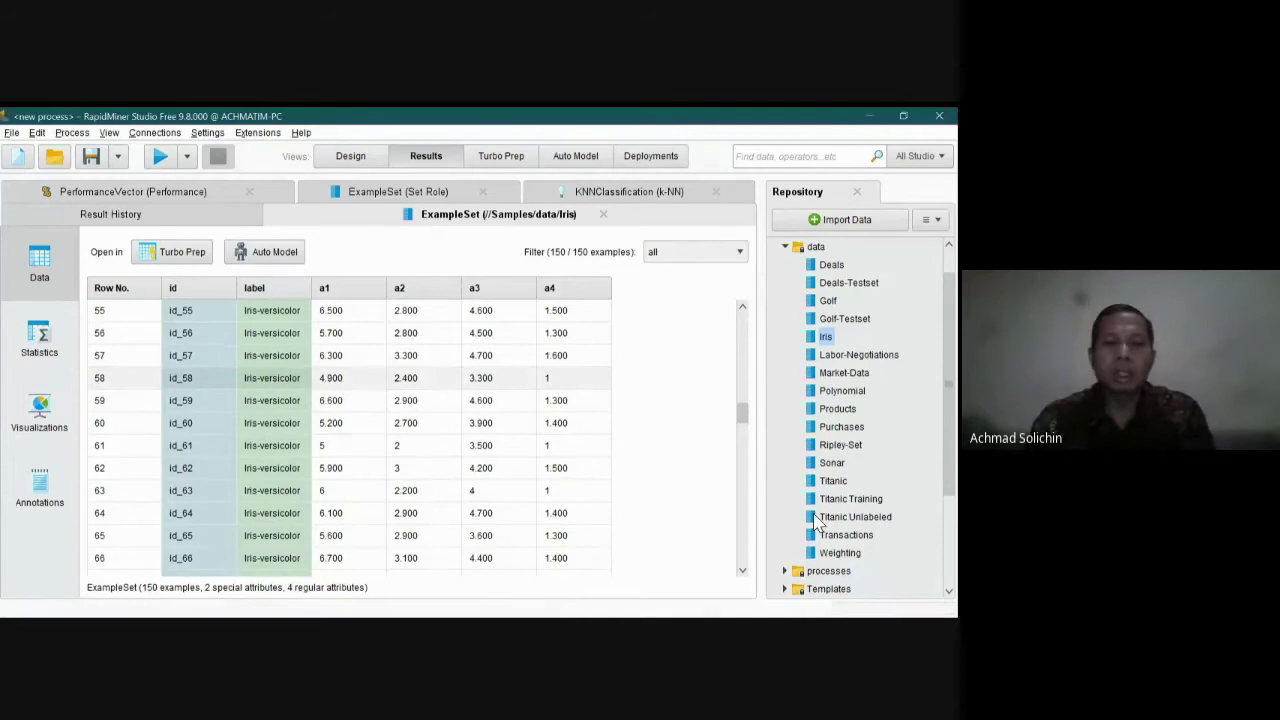
scroll(500, 440, "down", 6)
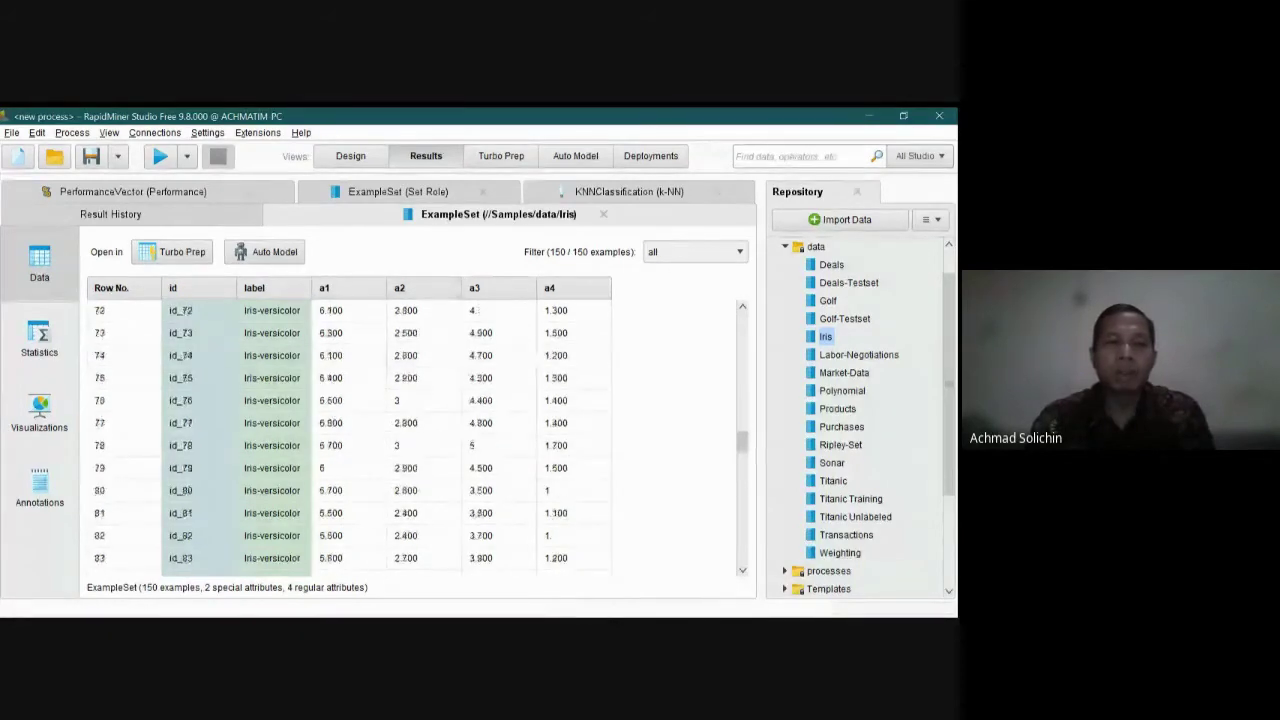
scroll(420, 440, "up", 7)
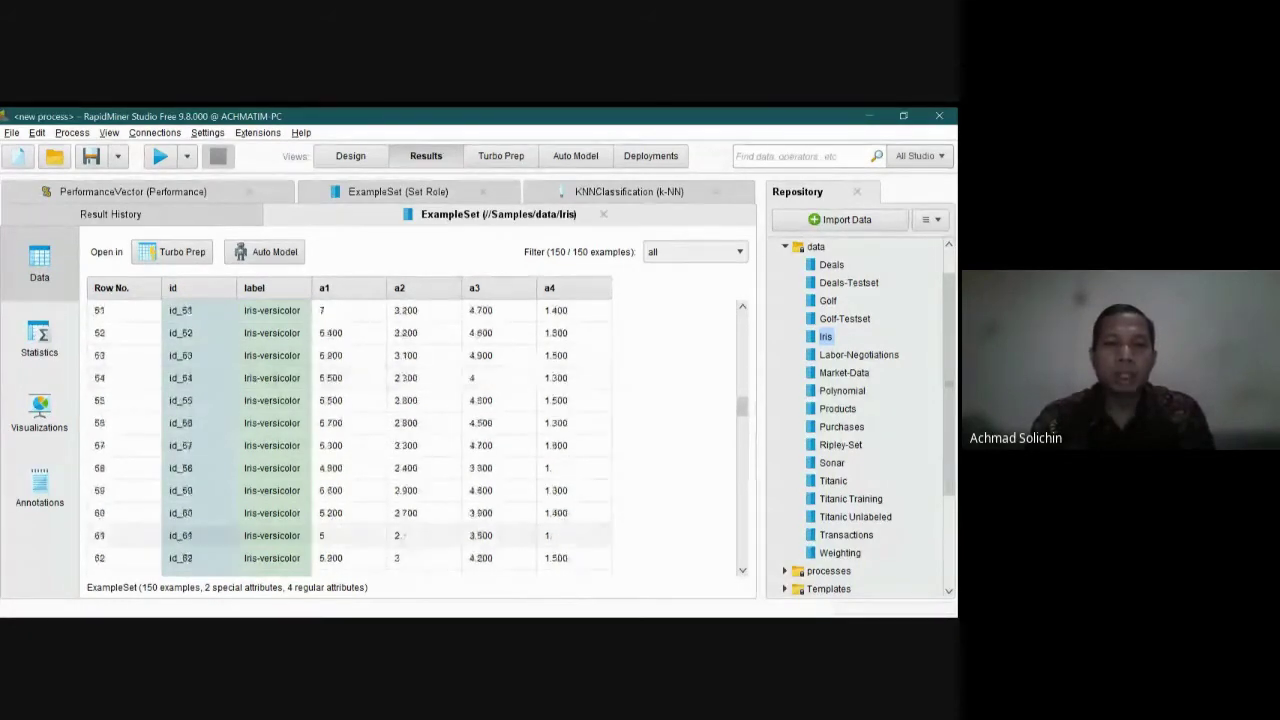
scroll(628, 569, "up", 15)
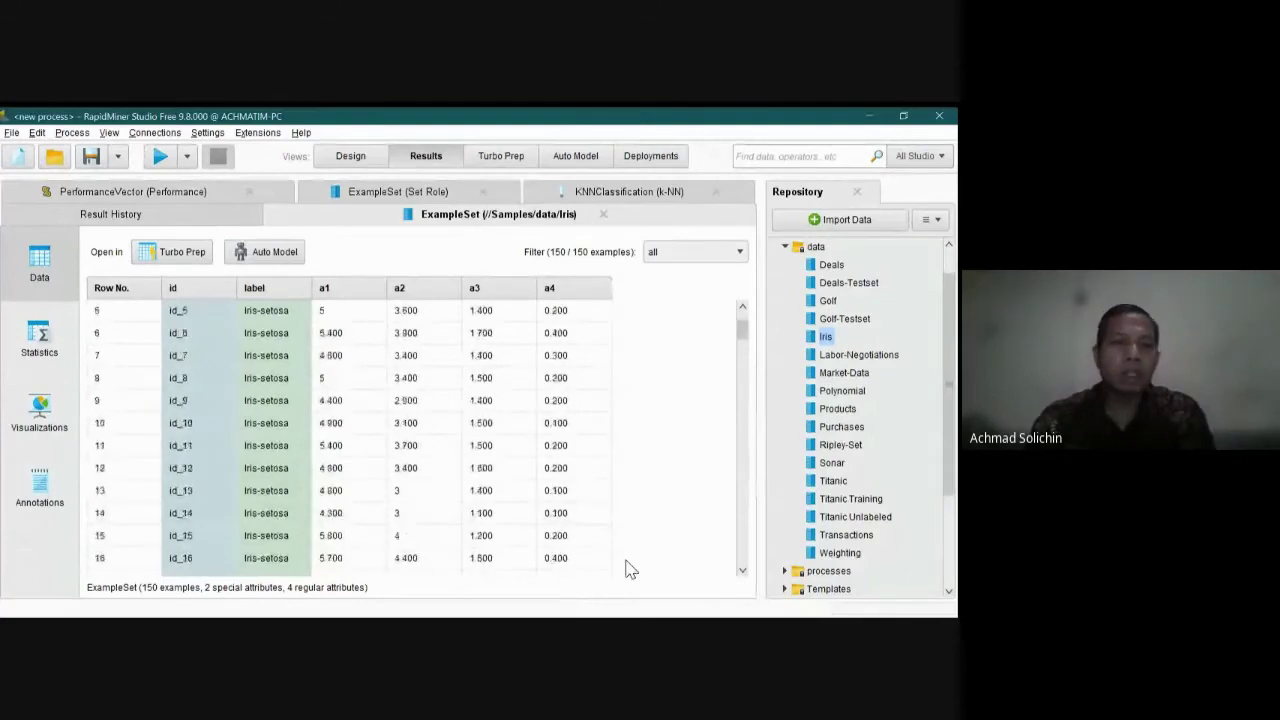
scroll(628, 569, "up", 2)
left_click(39, 340)
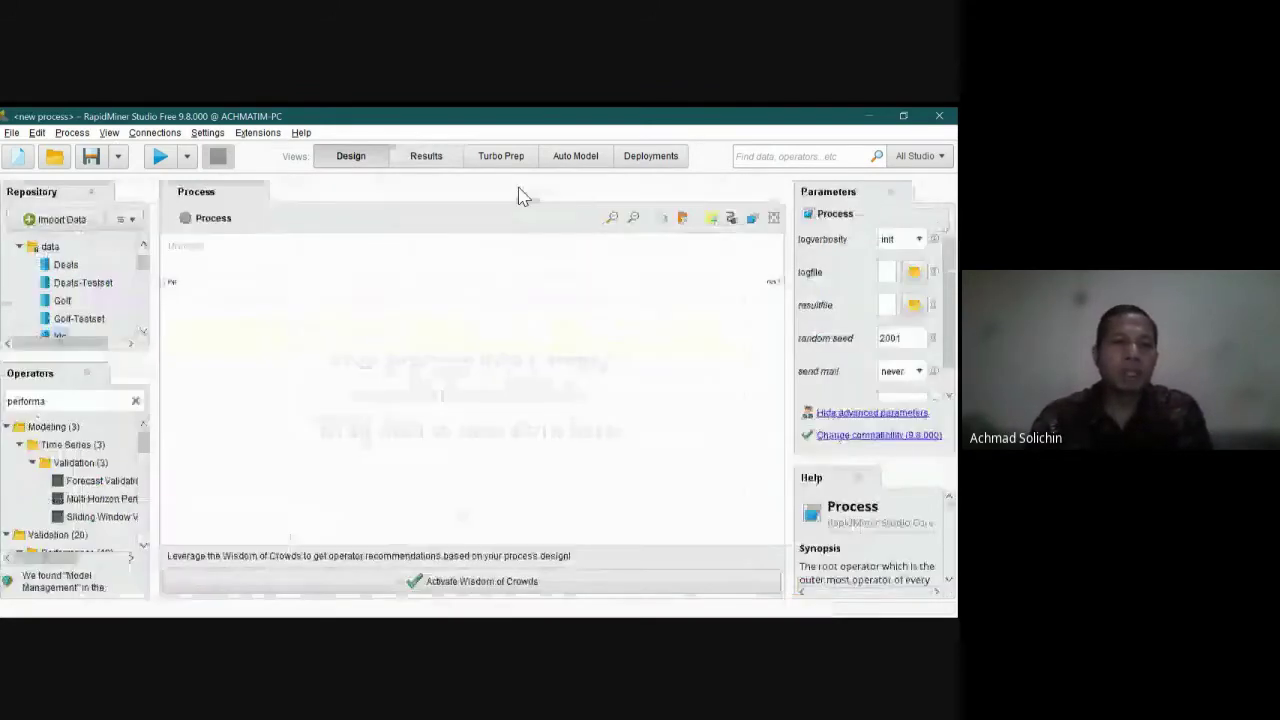
- Add the Iris dataset to the process as a Retrieve operator and move it up level with the process input port
left_click_drag(100, 449, 314, 408)
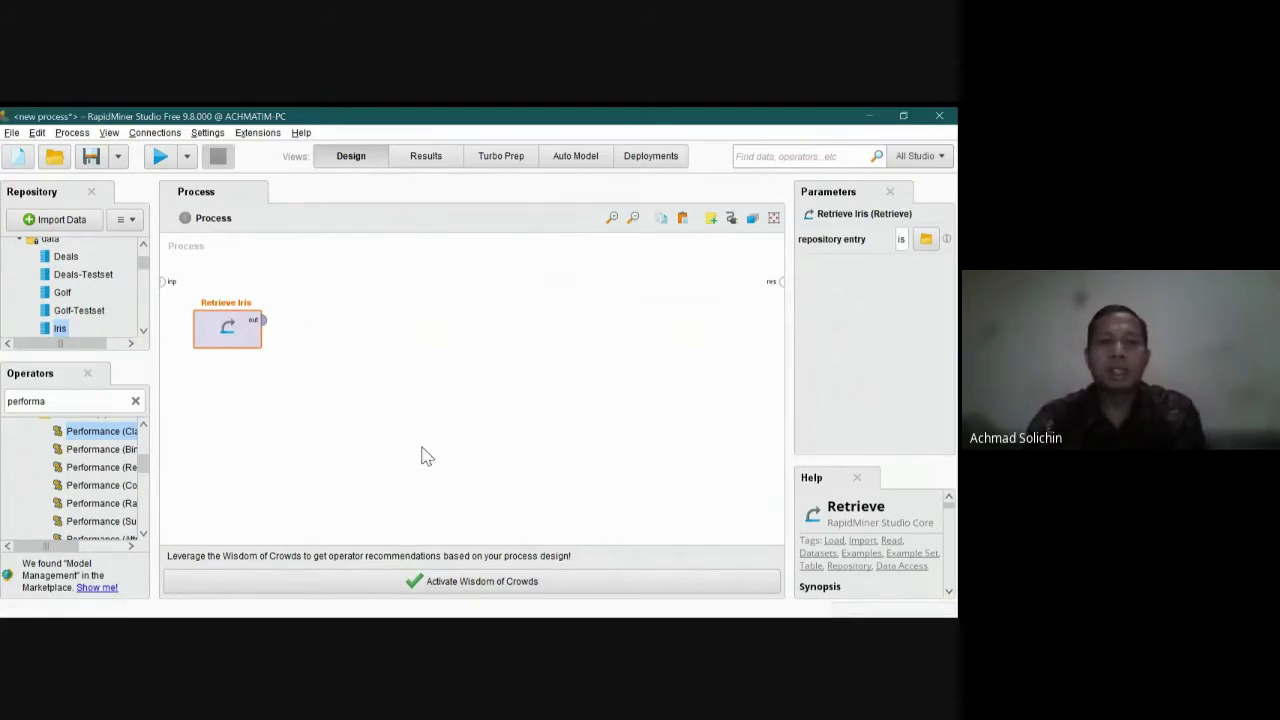
left_click(593, 486)
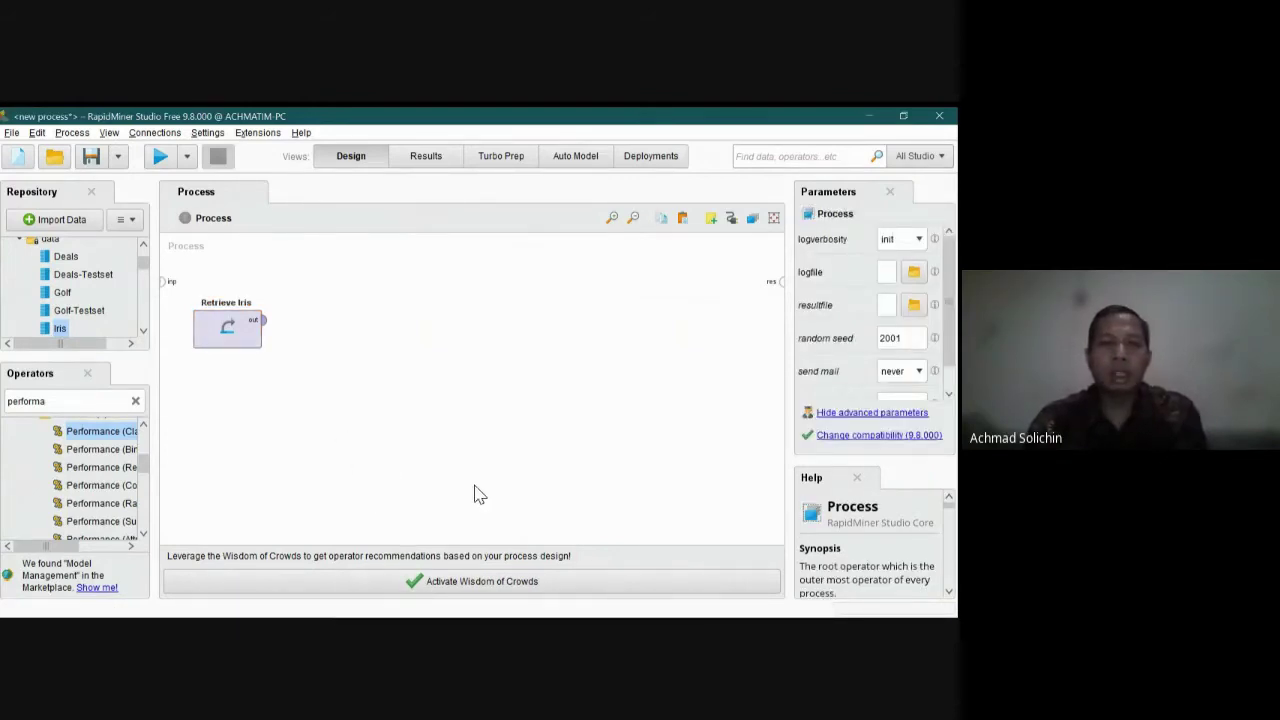
left_click_drag(363, 452, 346, 414)
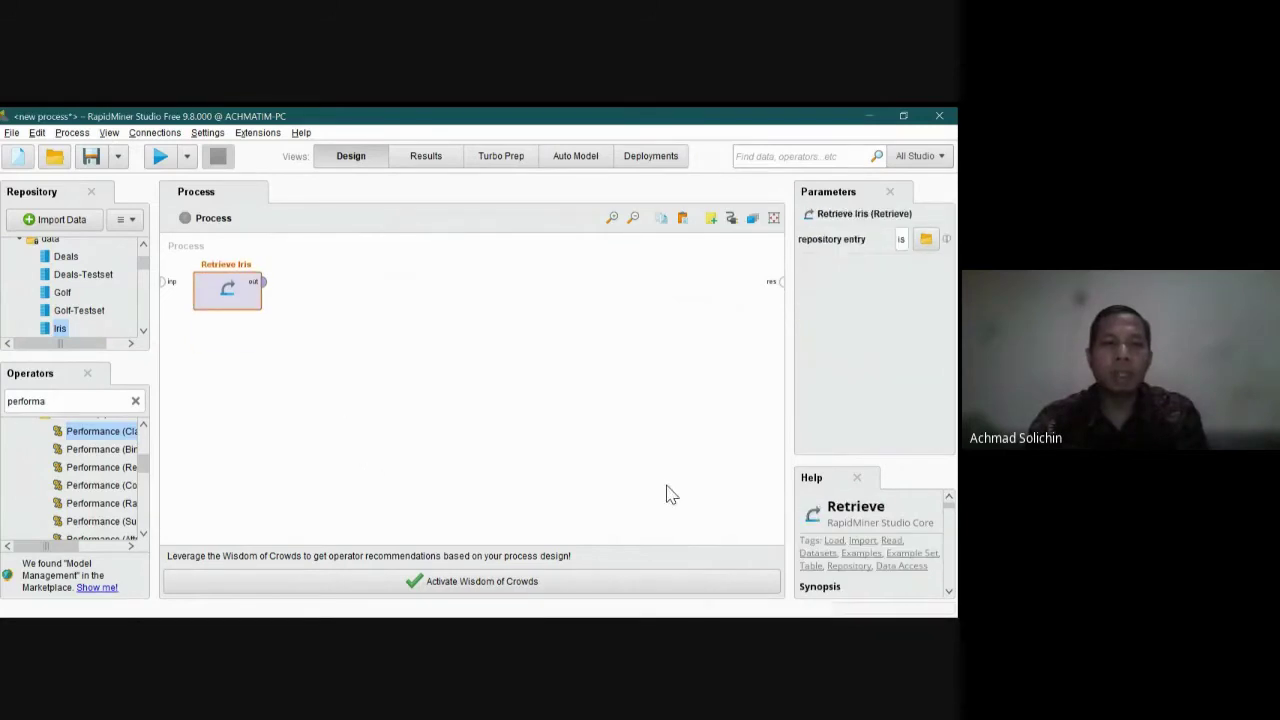
left_click(610, 493)
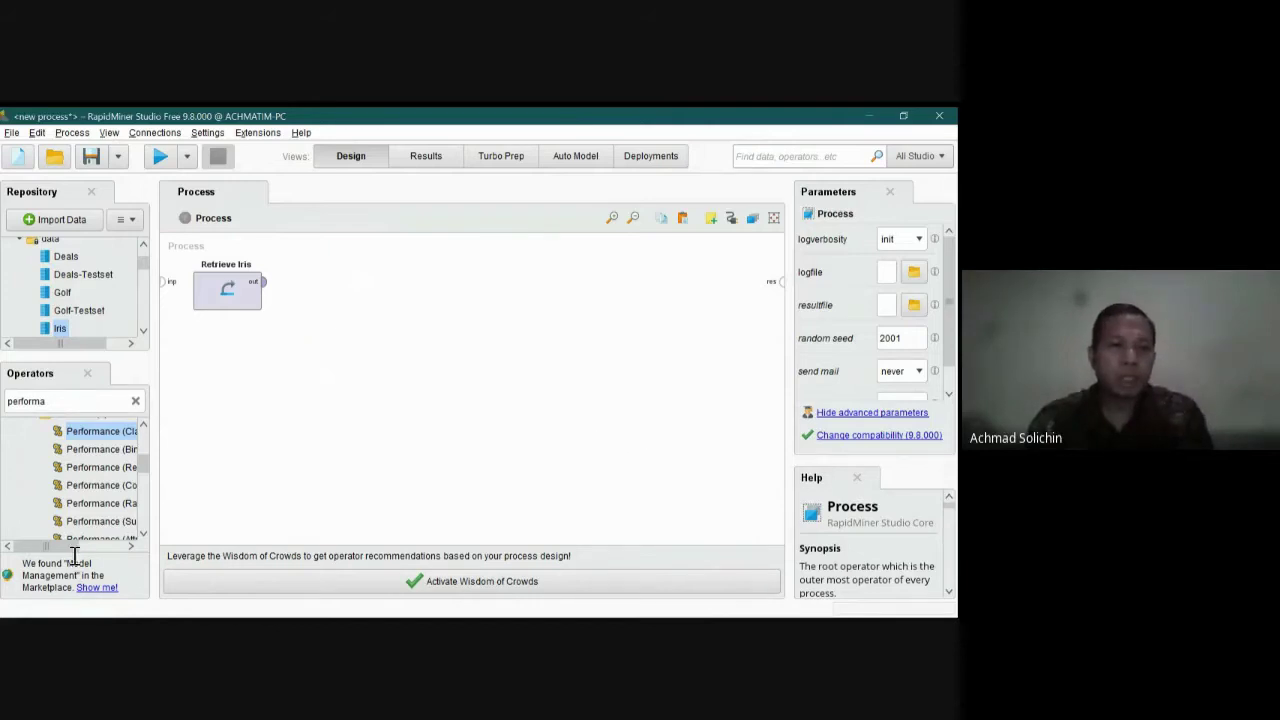
- Search the operators for "knn" and add k-NN to the process, leaving a gap between it and Retrieve Iris
double_click(42, 402)
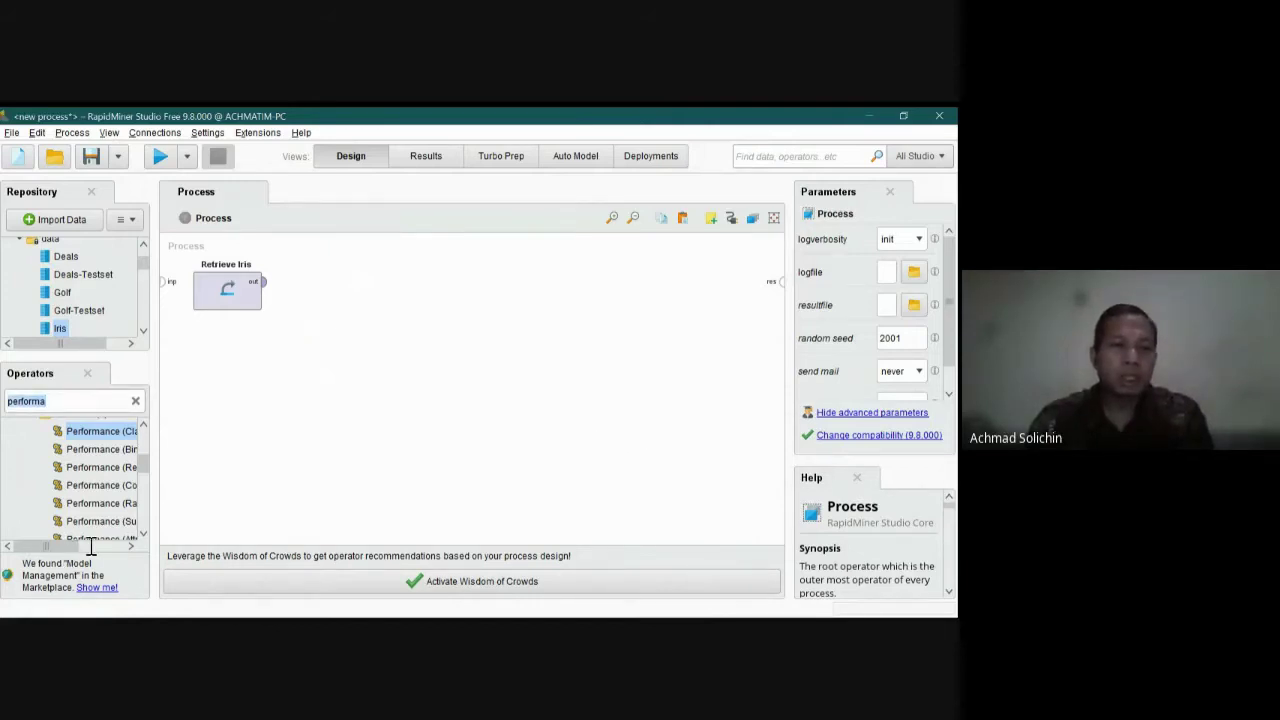
type("k")
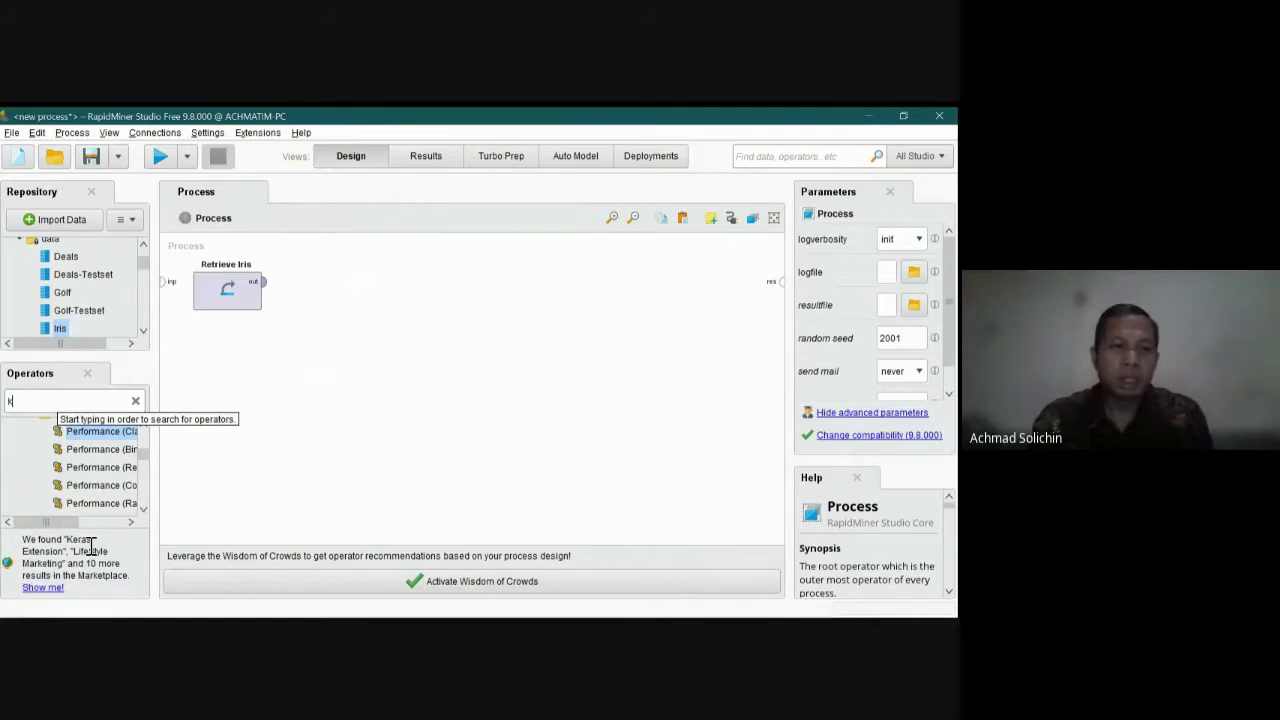
type("nn")
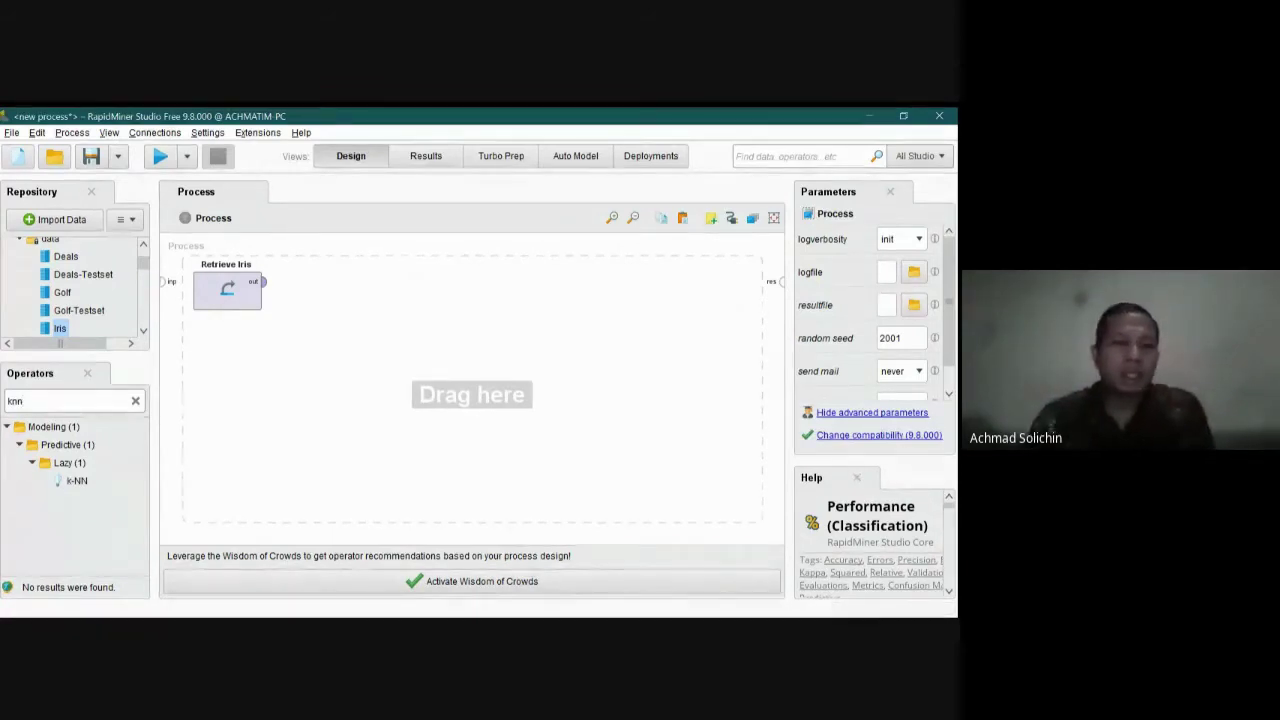
left_click(77, 481)
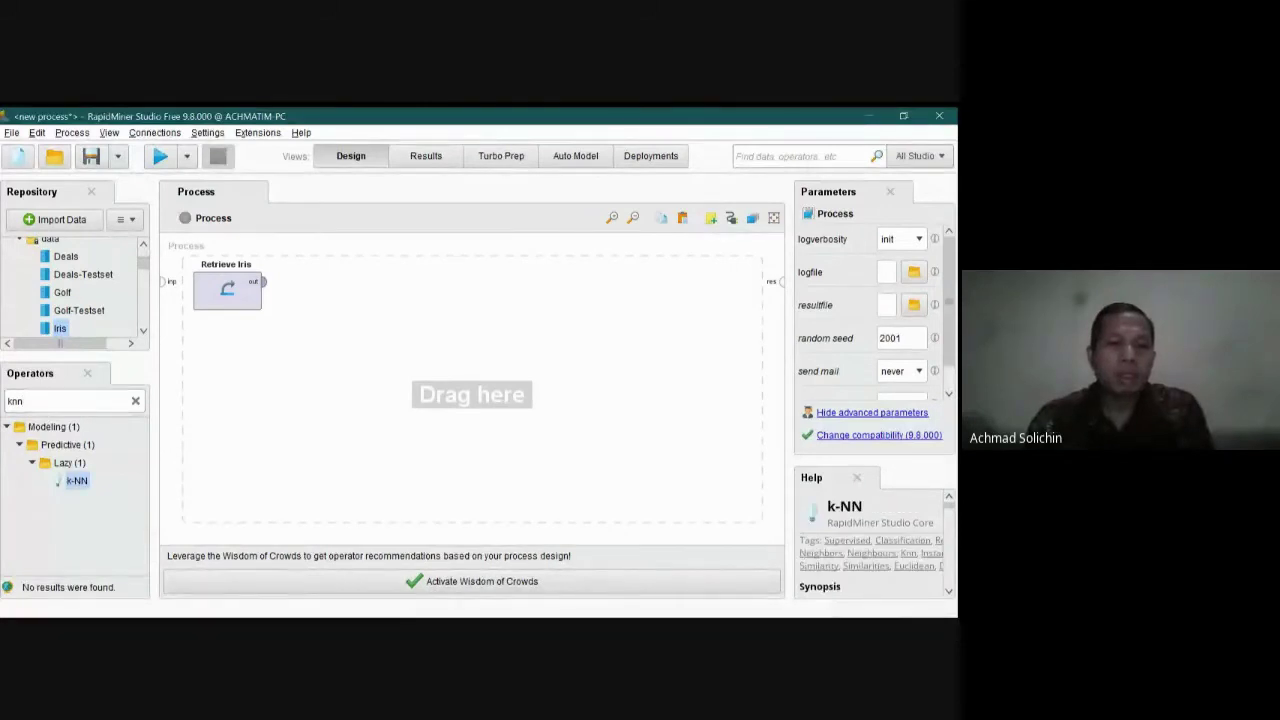
left_click_drag(77, 481, 553, 389)
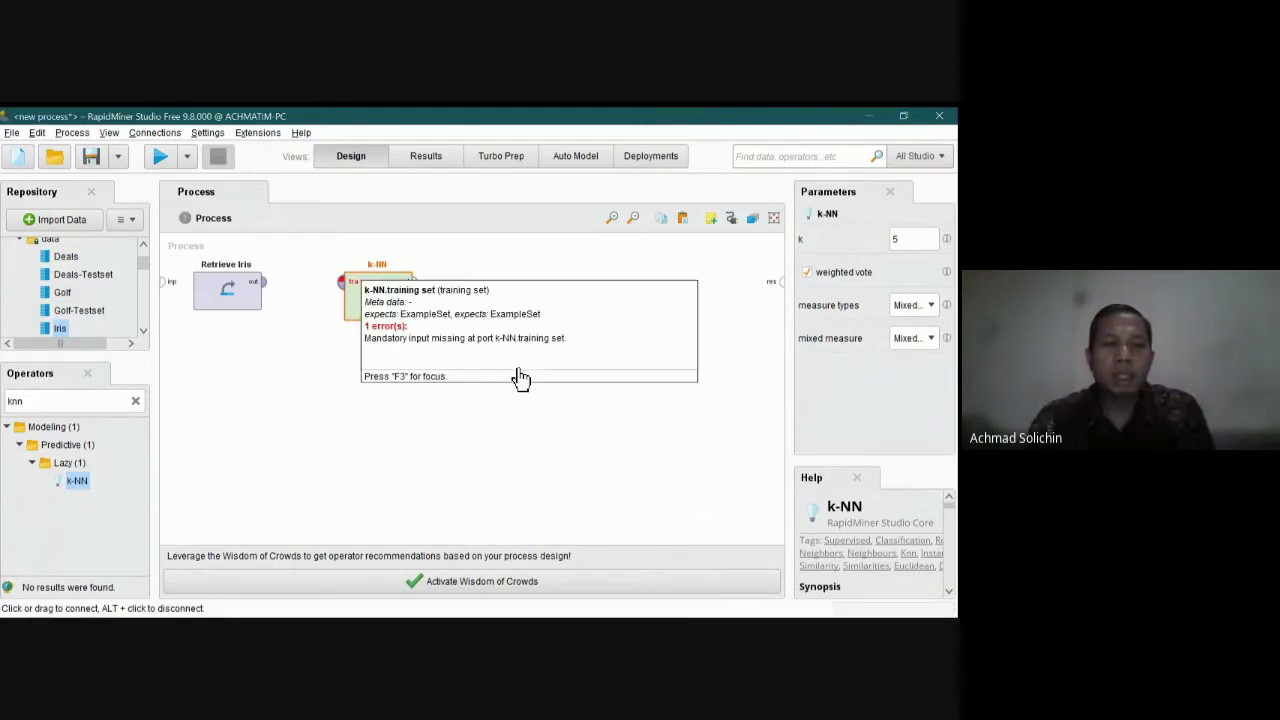
left_click_drag(375, 298, 426, 300)
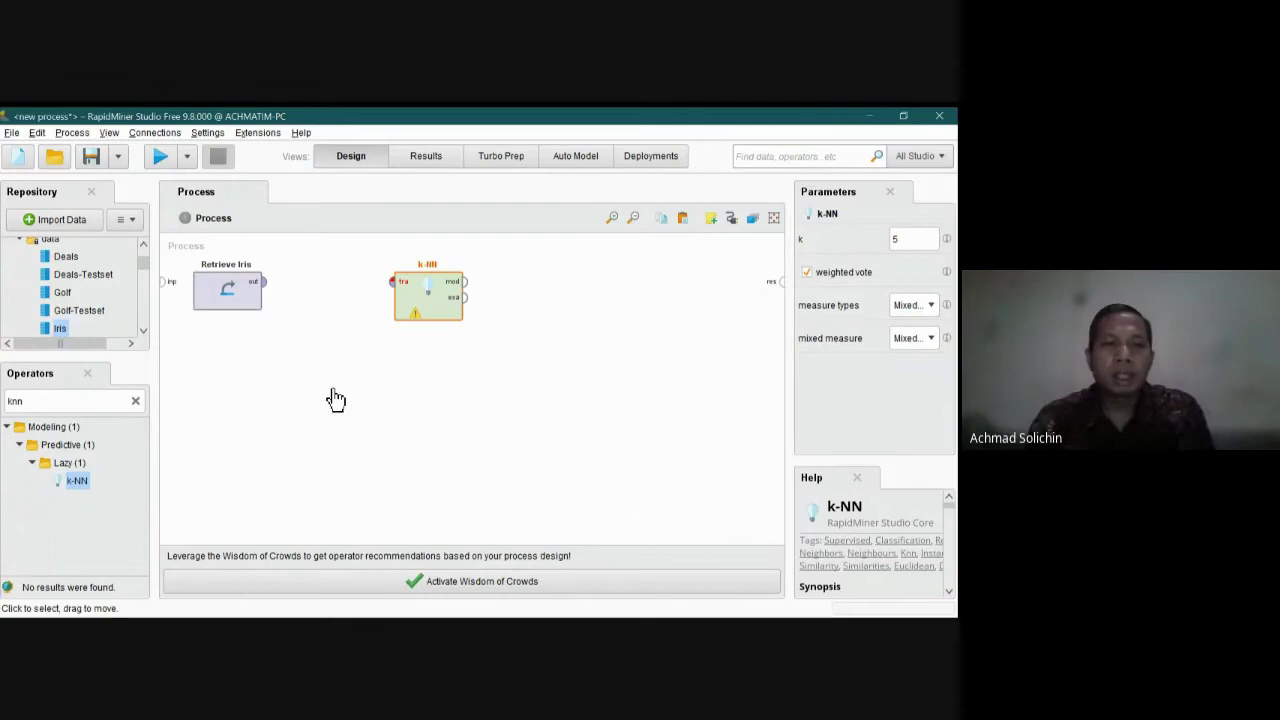
- Search the operators for "split data" and add Split Data between Retrieve Iris and k-NN, fed by the Iris output
left_click(225, 295)
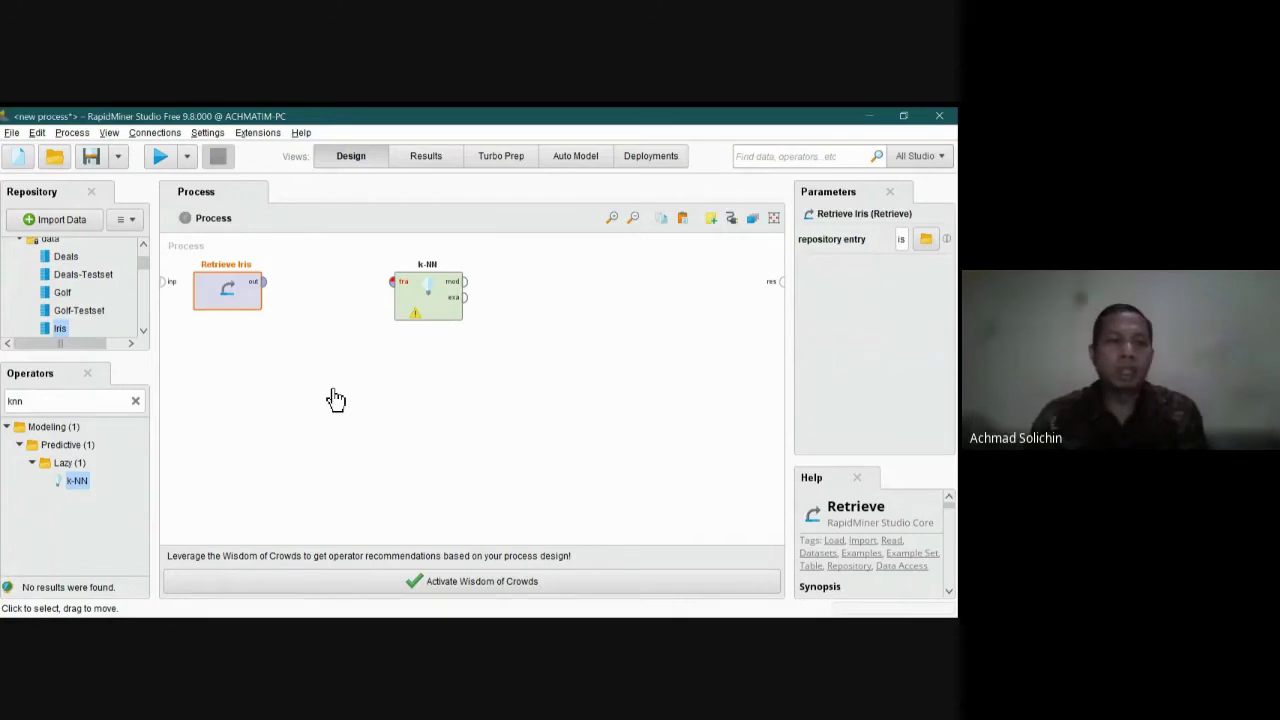
double_click(43, 401)
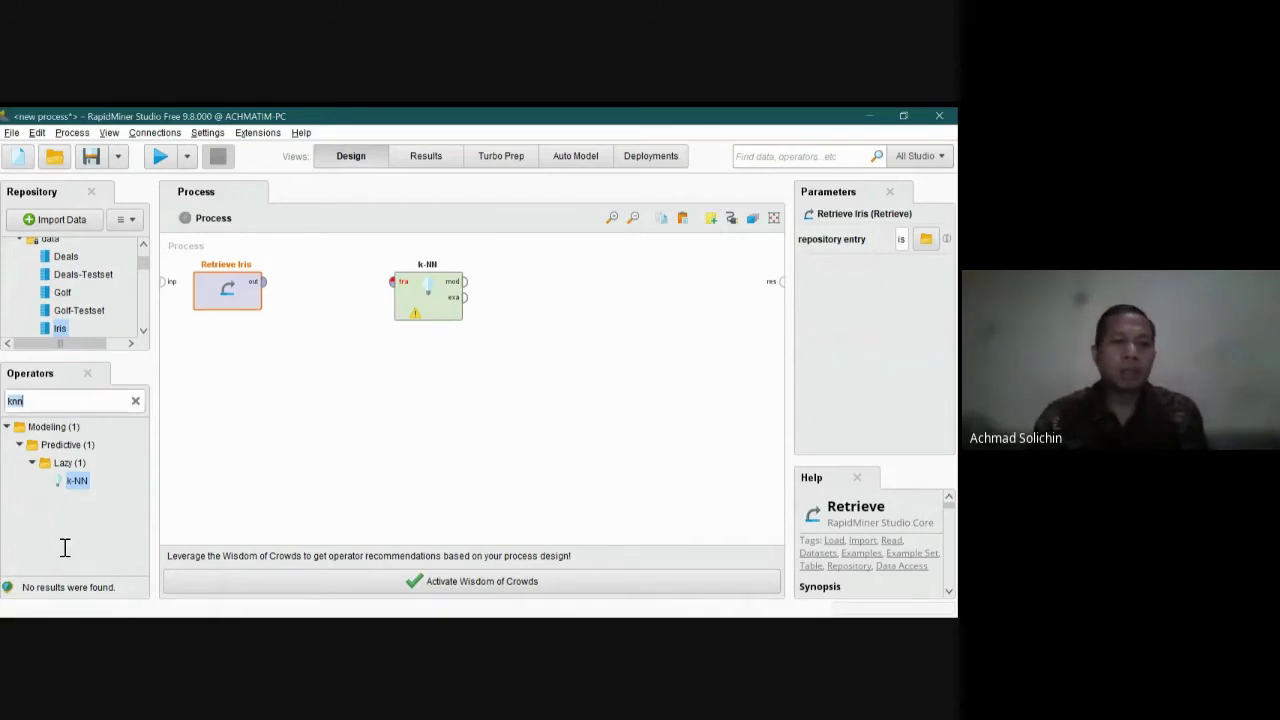
type("s")
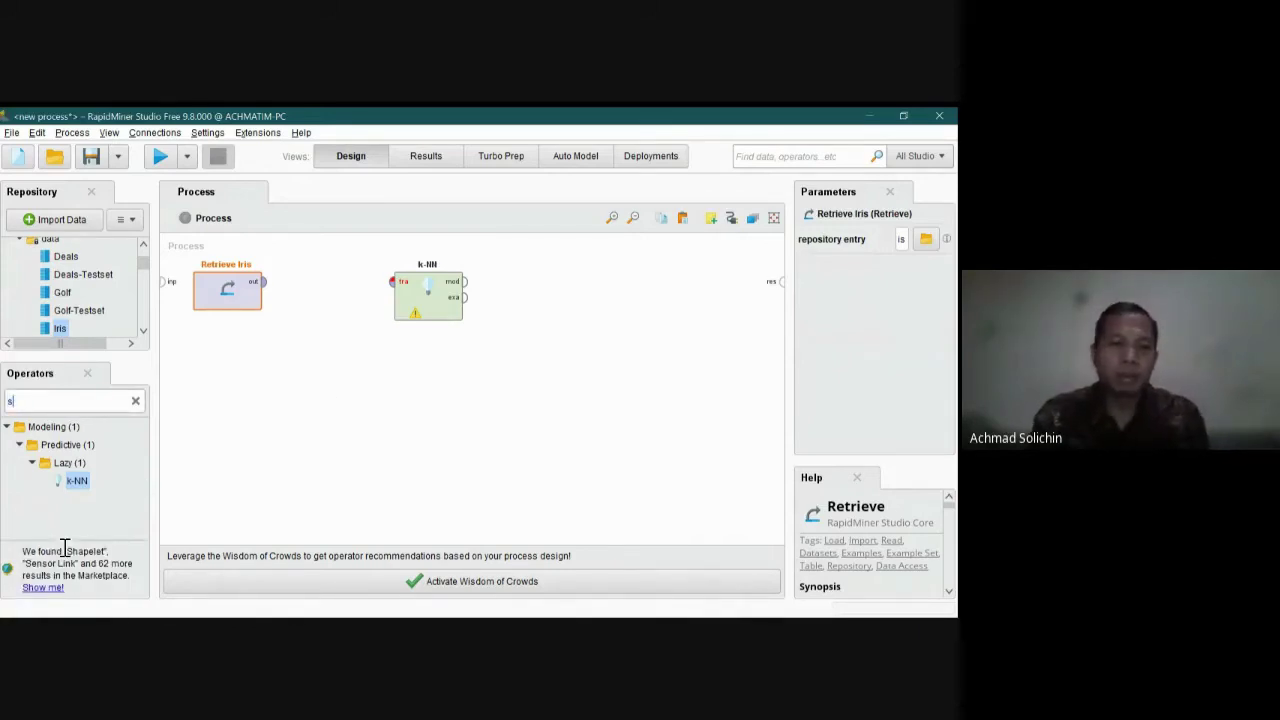
type("plit data")
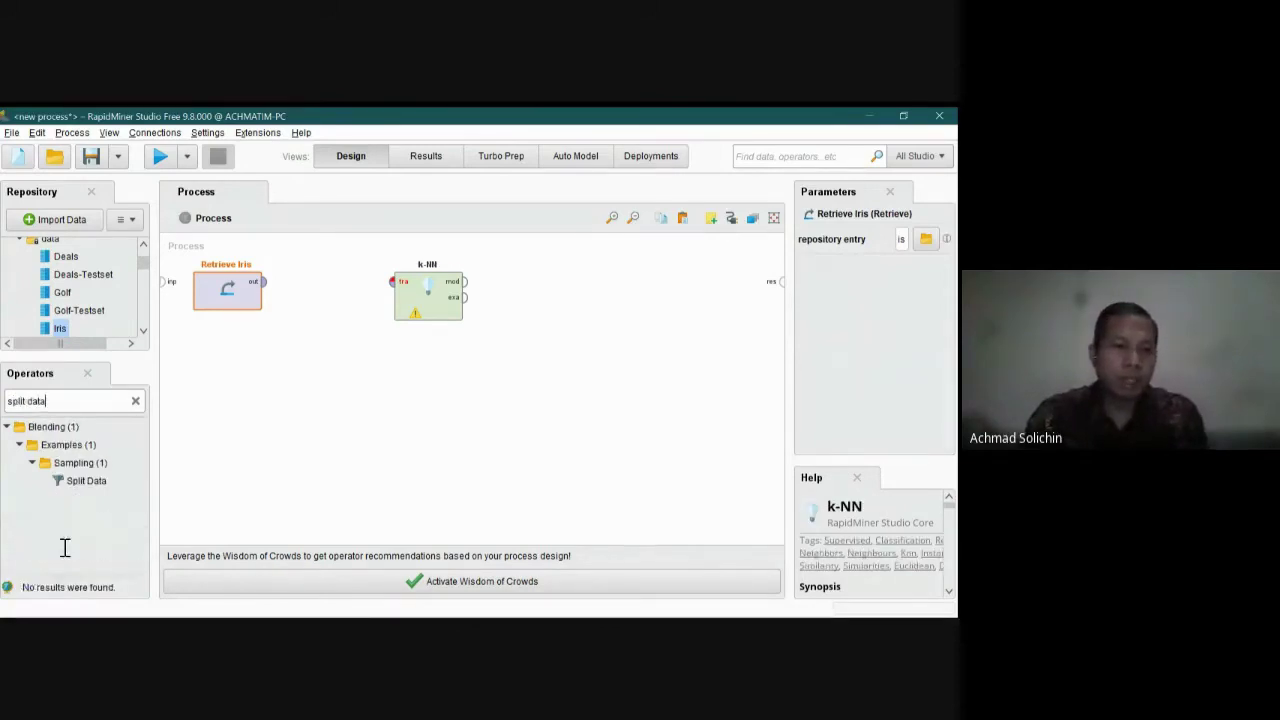
left_click_drag(86, 481, 490, 480)
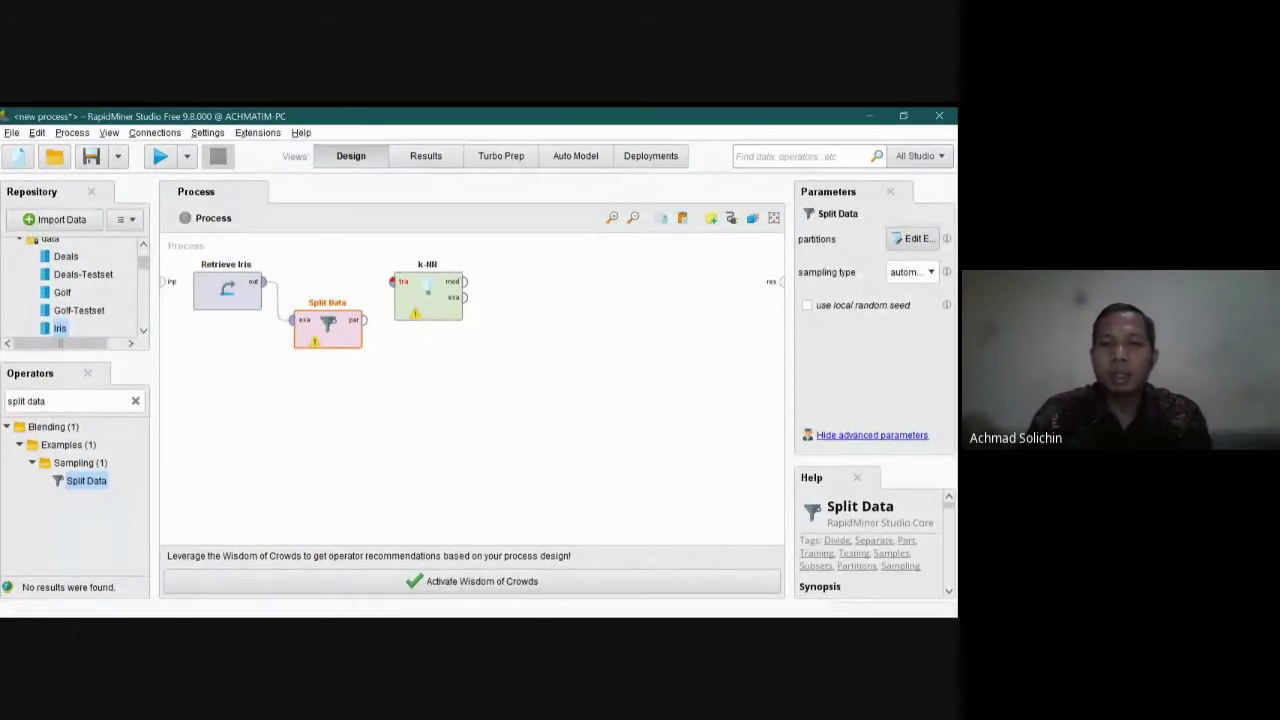
- Define two partitions for Split Data with ratios 0.8 and 0.2, keeping the sampling type automatic
left_click(913, 238)
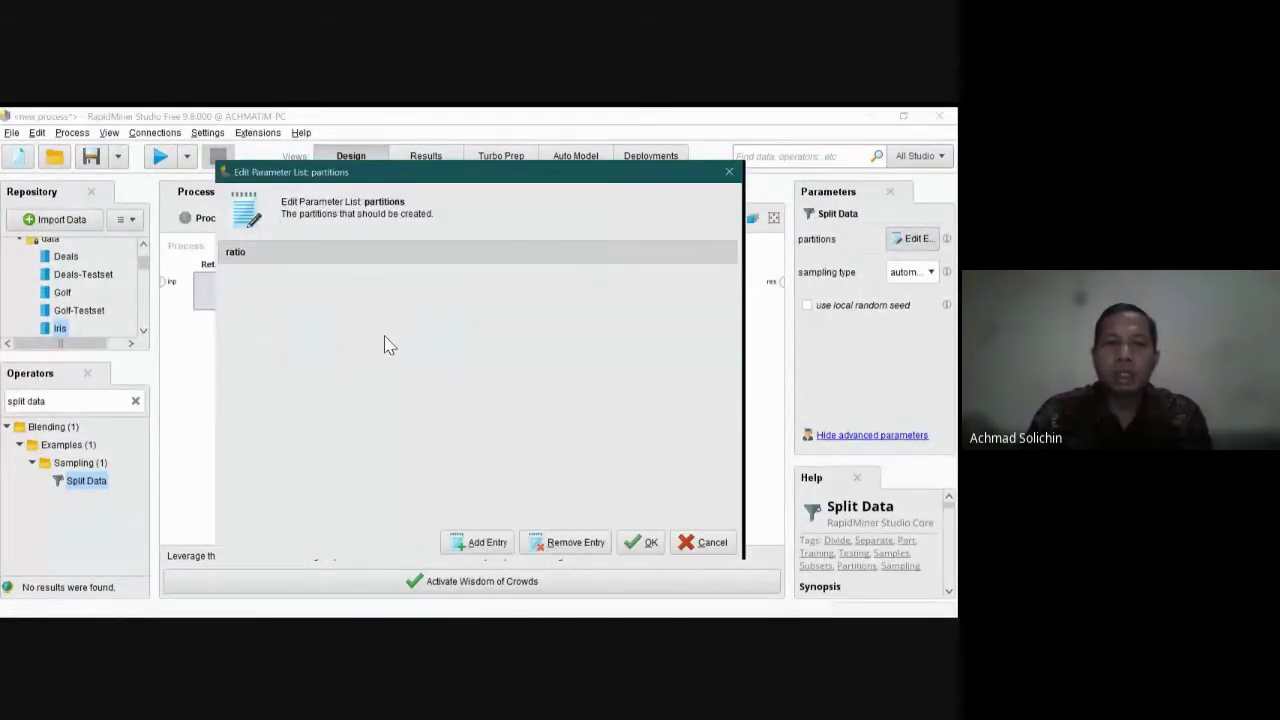
left_click(487, 542)
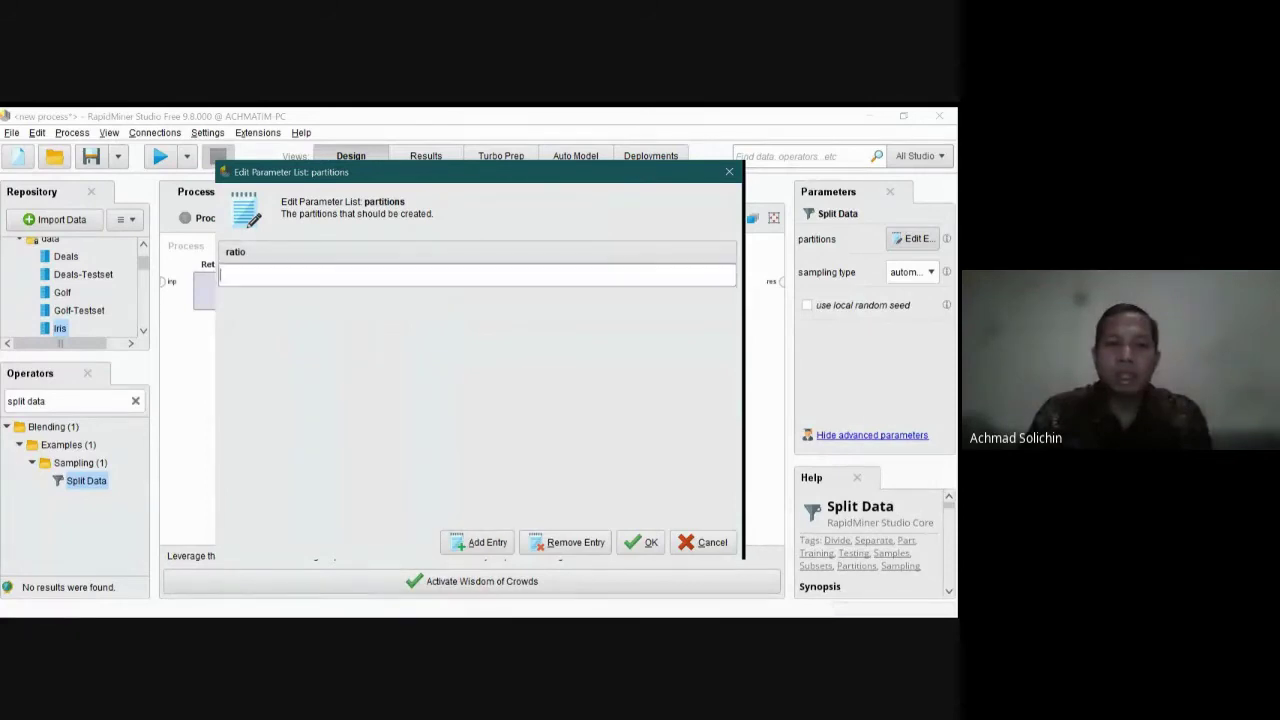
type("0")
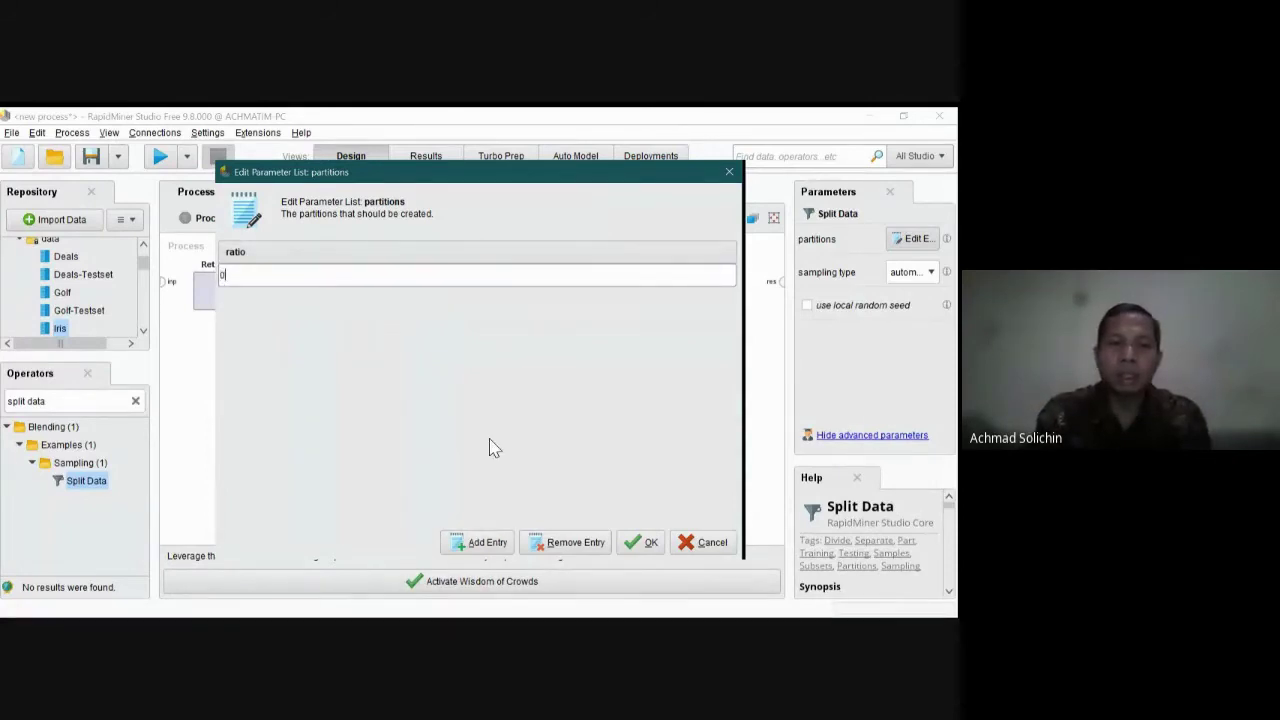
type(".8")
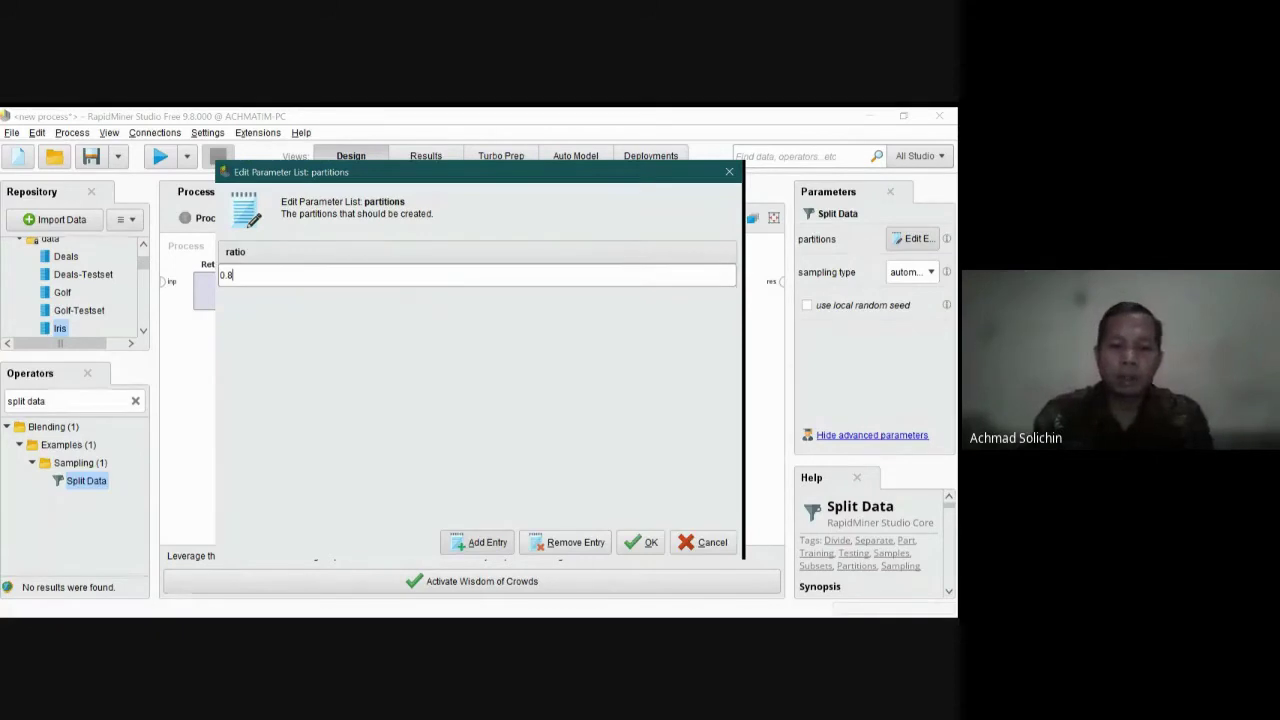
left_click(480, 542)
type("0.2")
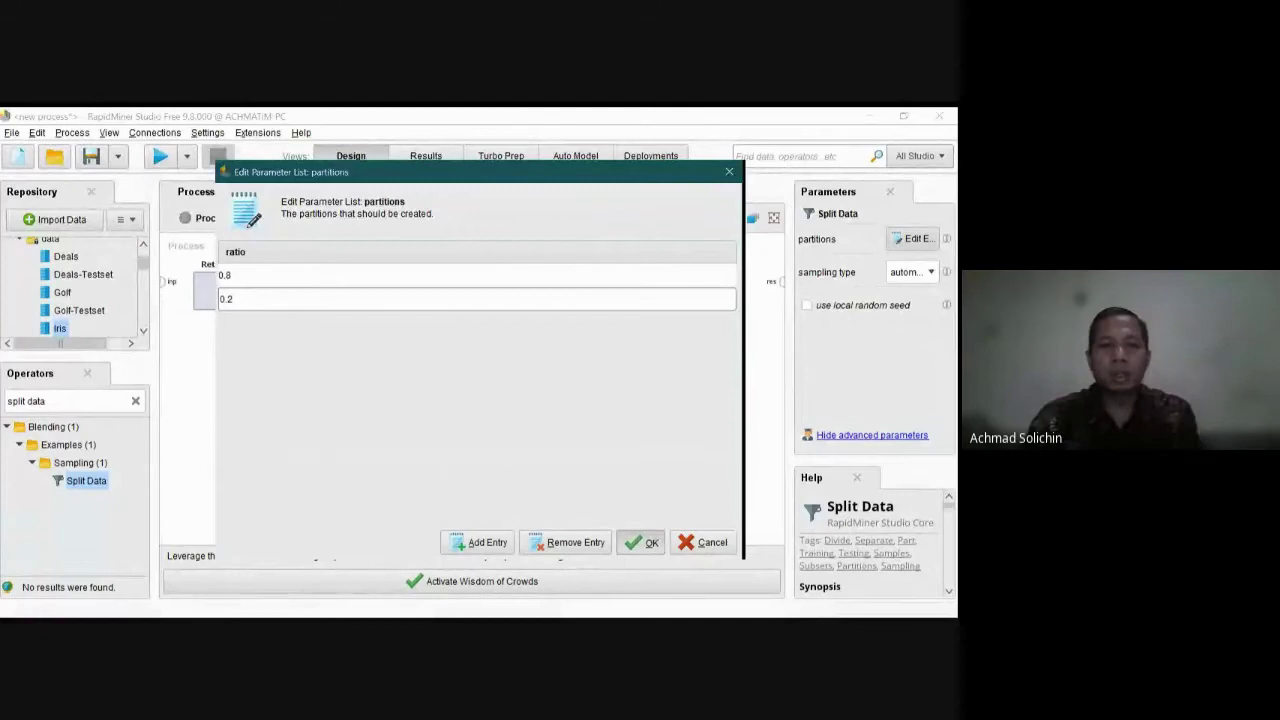
left_click(641, 542)
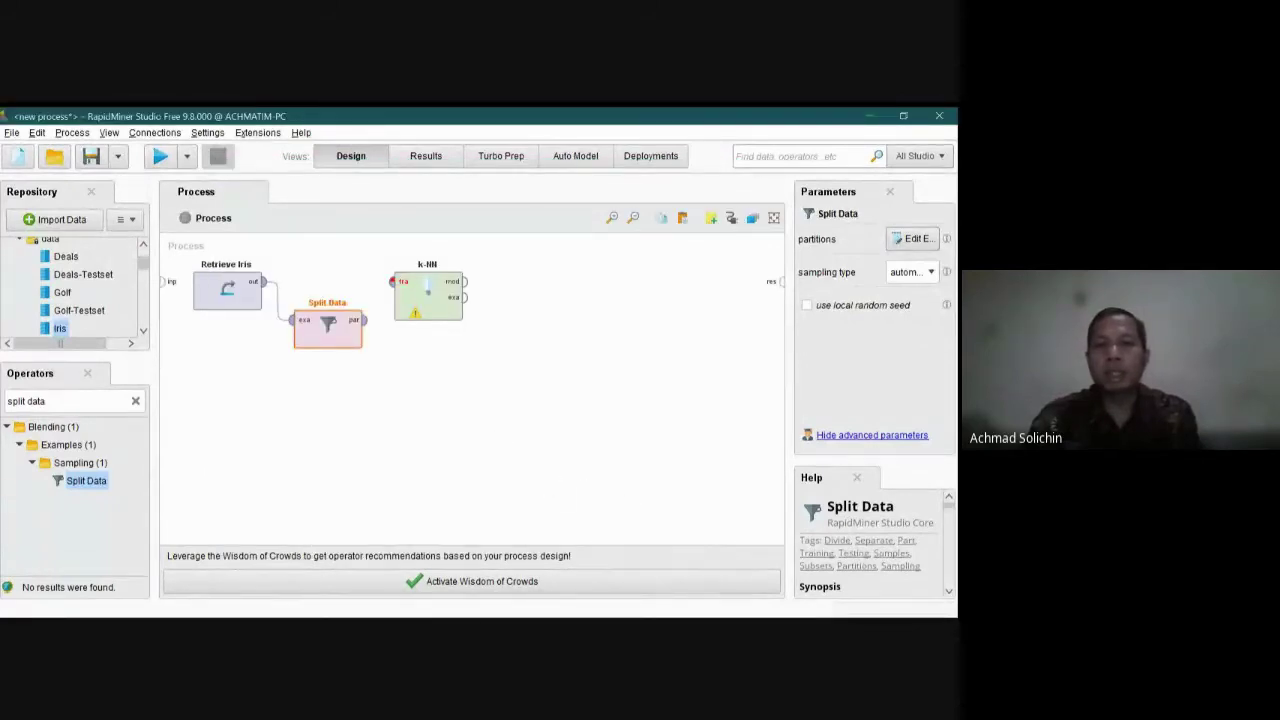
left_click(931, 272)
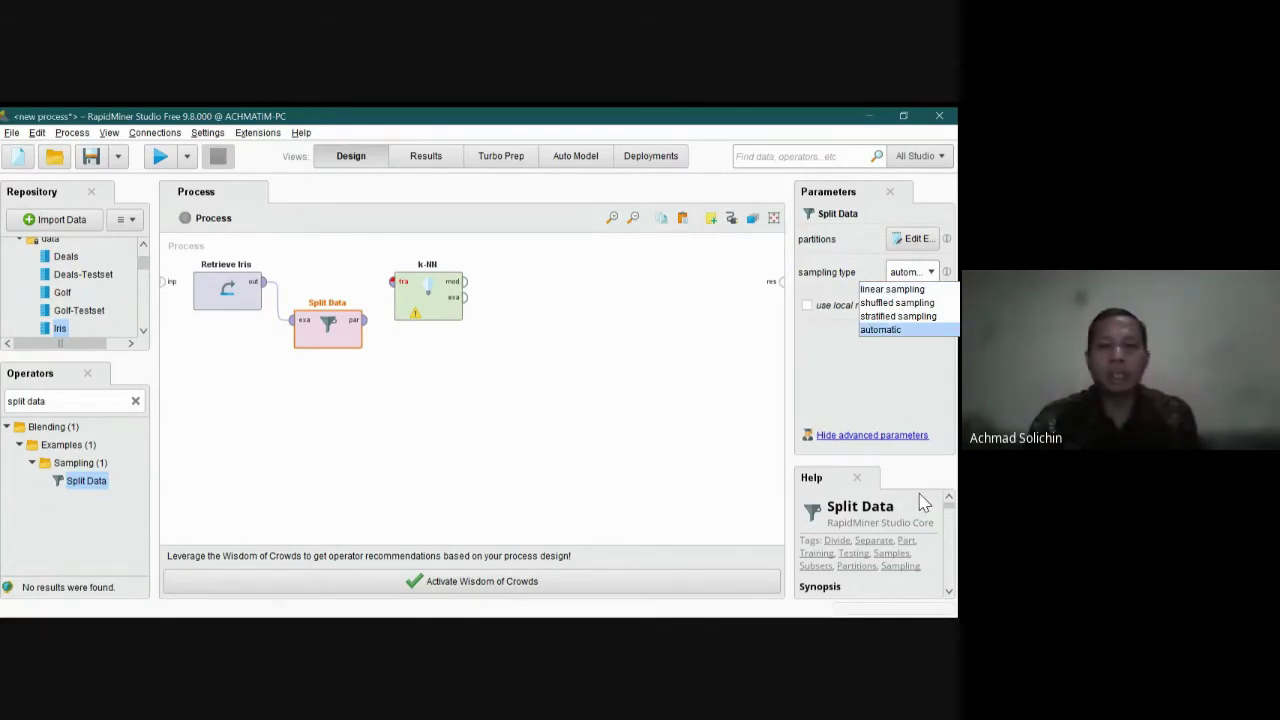
left_click(638, 468)
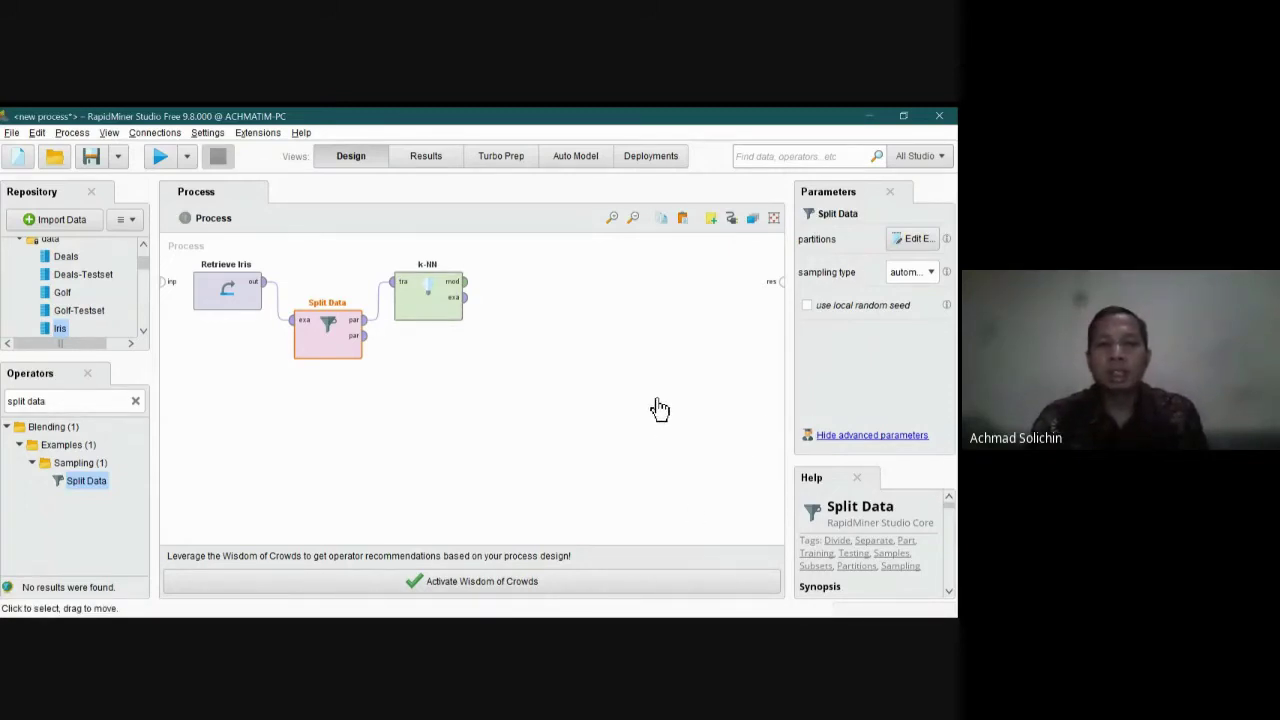
- Move the k-NN operator farther away from Split Data, keeping it at the same height
left_click(437, 302)
left_click_drag(428, 295, 478, 295)
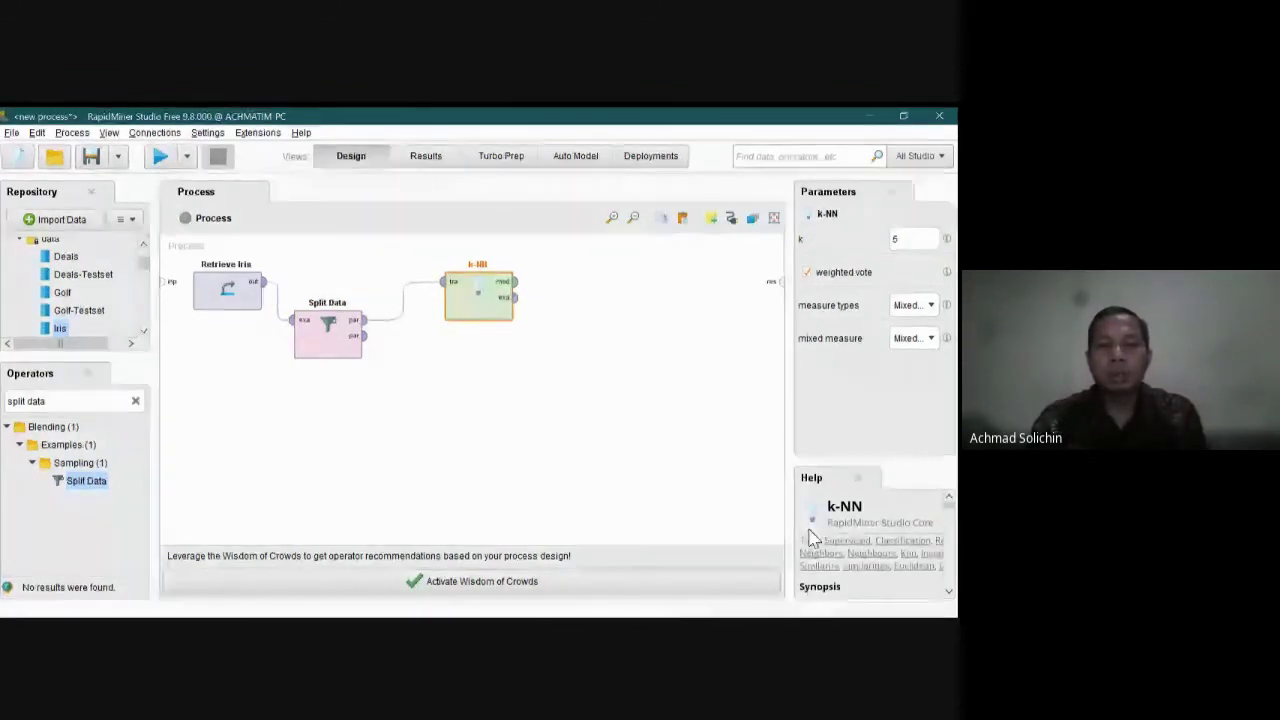
left_click(538, 385)
- Try a k value of 3 for the k-NN operator and set it back to 5
left_click(495, 302)
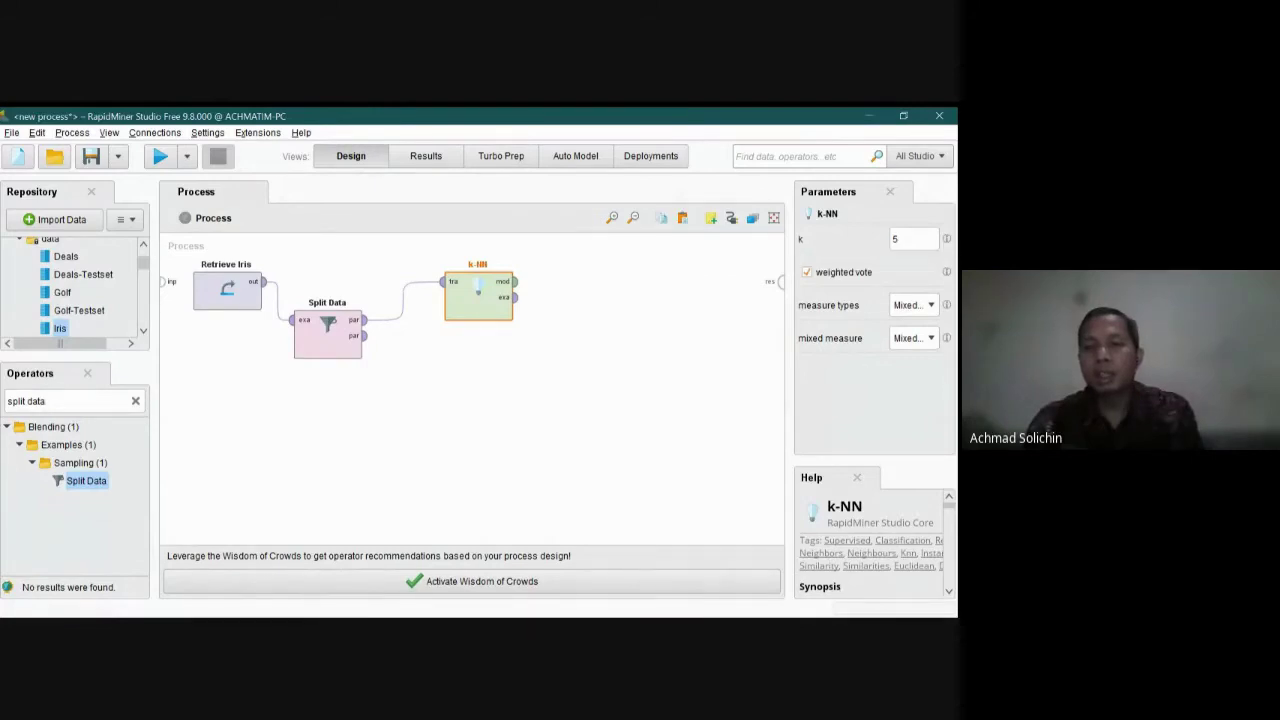
double_click(896, 239)
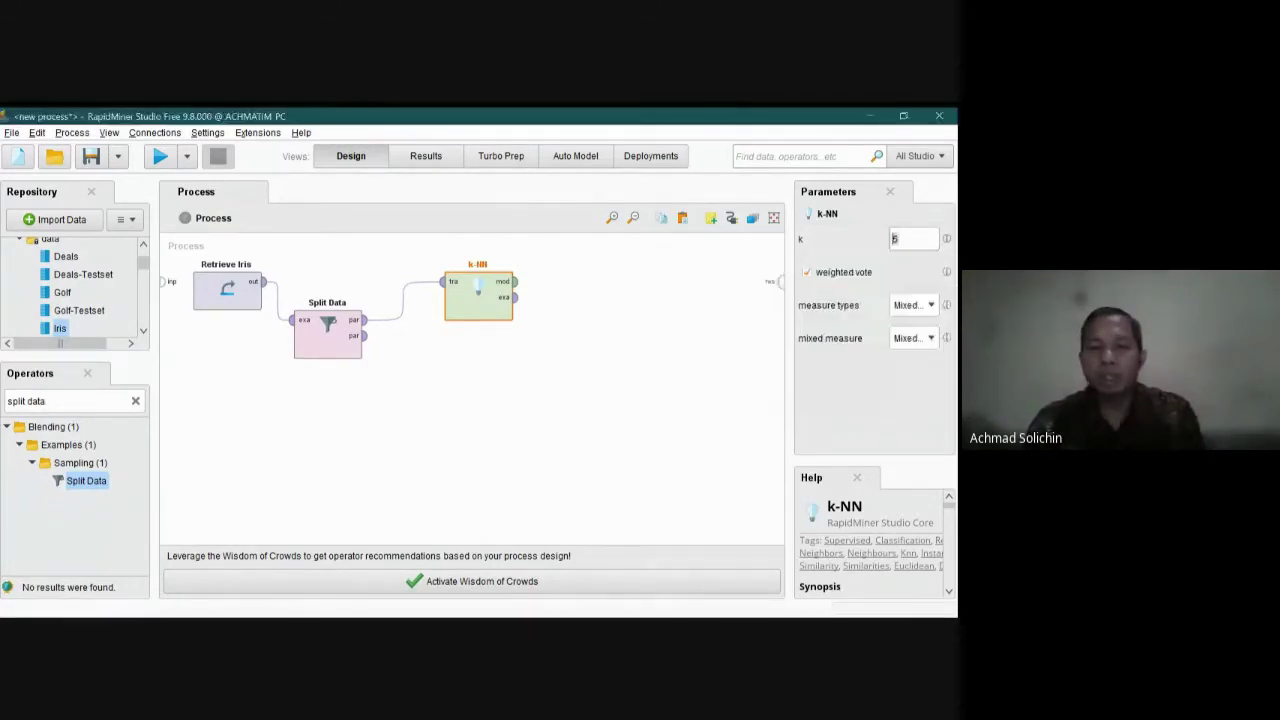
type("3")
key("shift+Left")
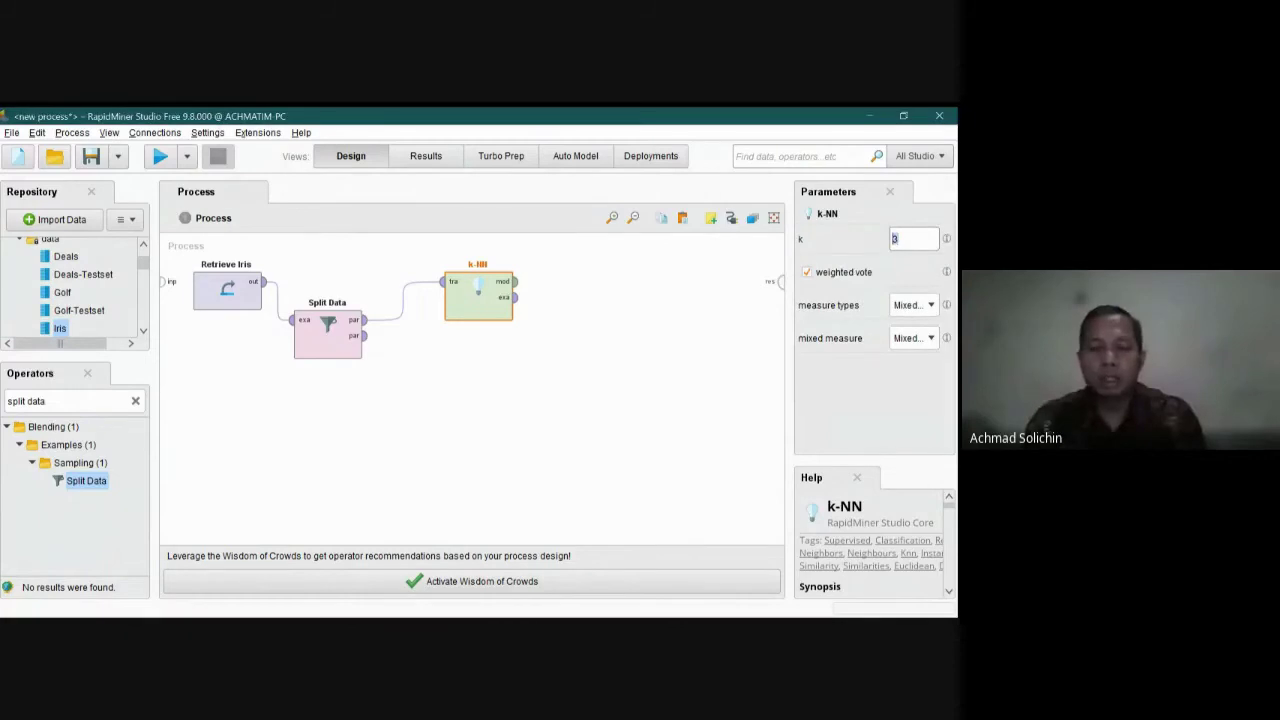
type("5")
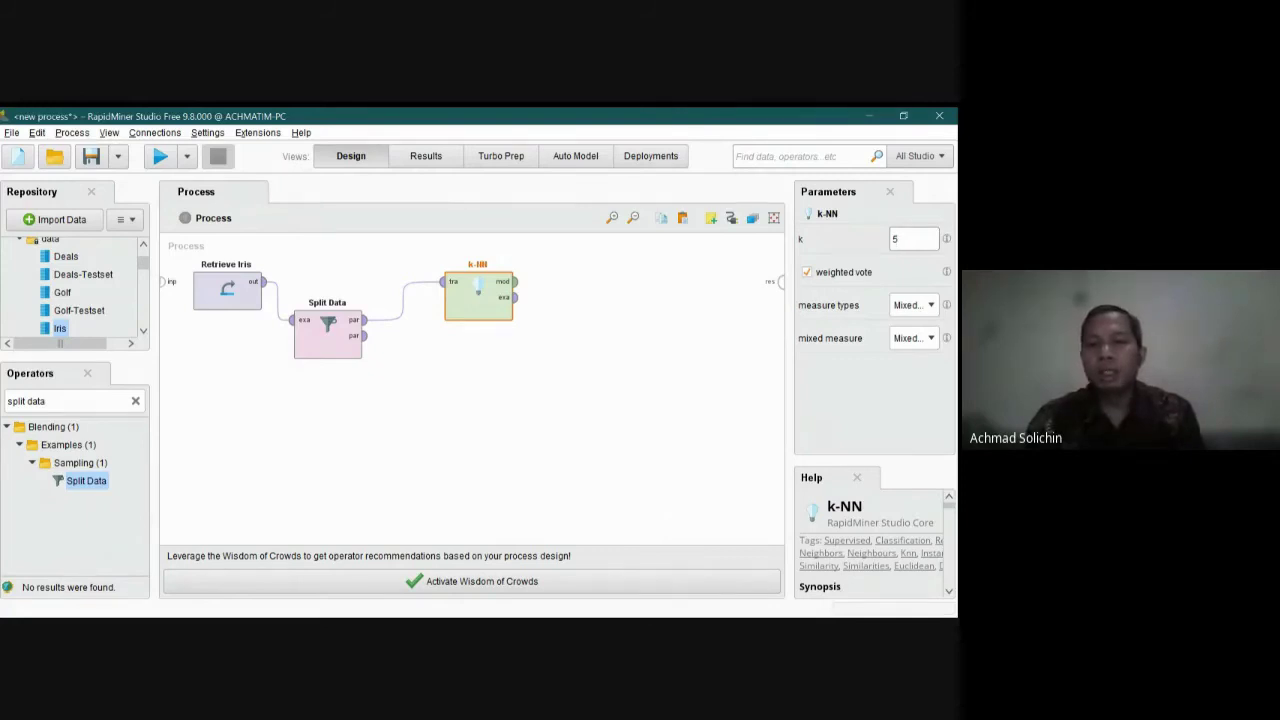
- Examine the available measure types and mixed measure options of k-NN without changing them
left_click(930, 305)
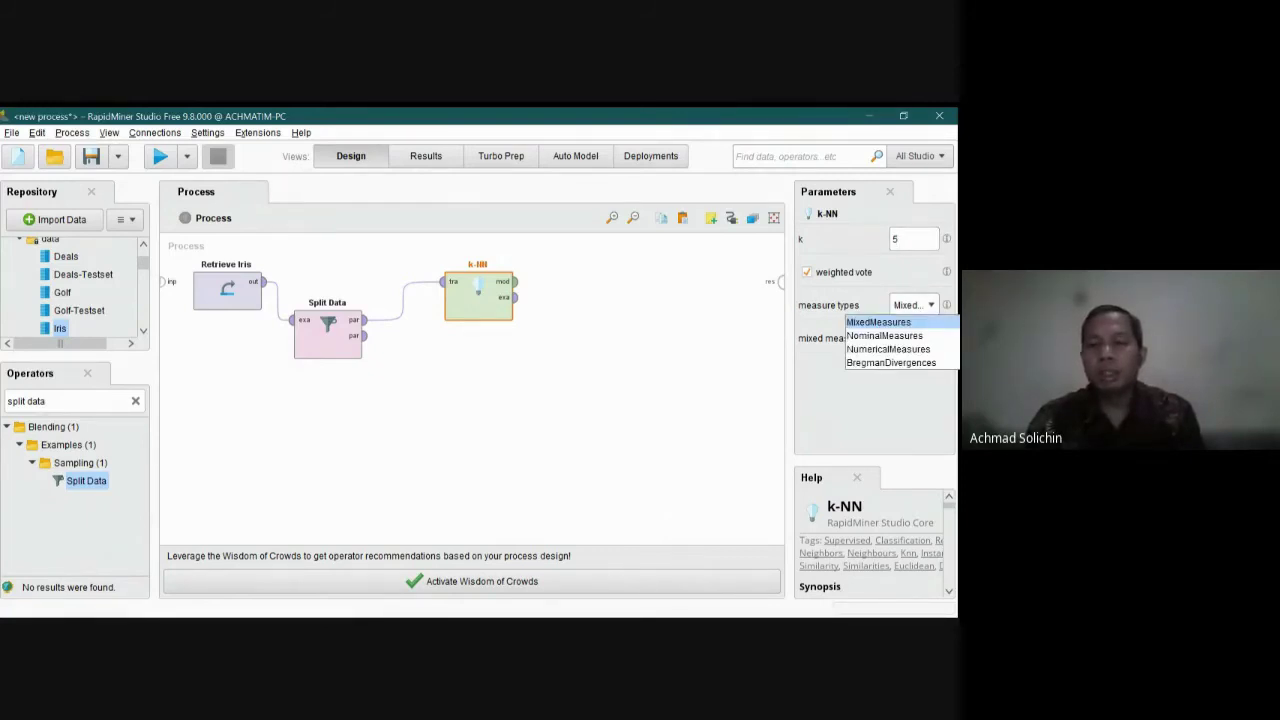
key("Escape")
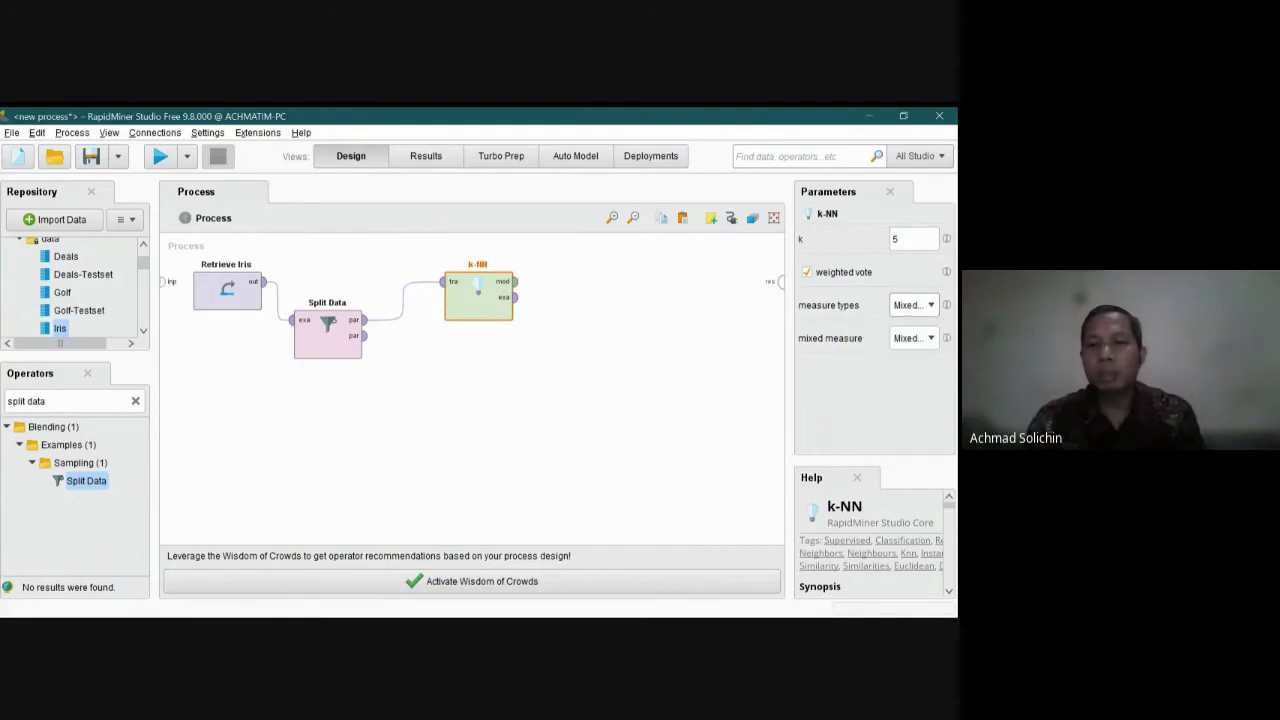
left_click(931, 338)
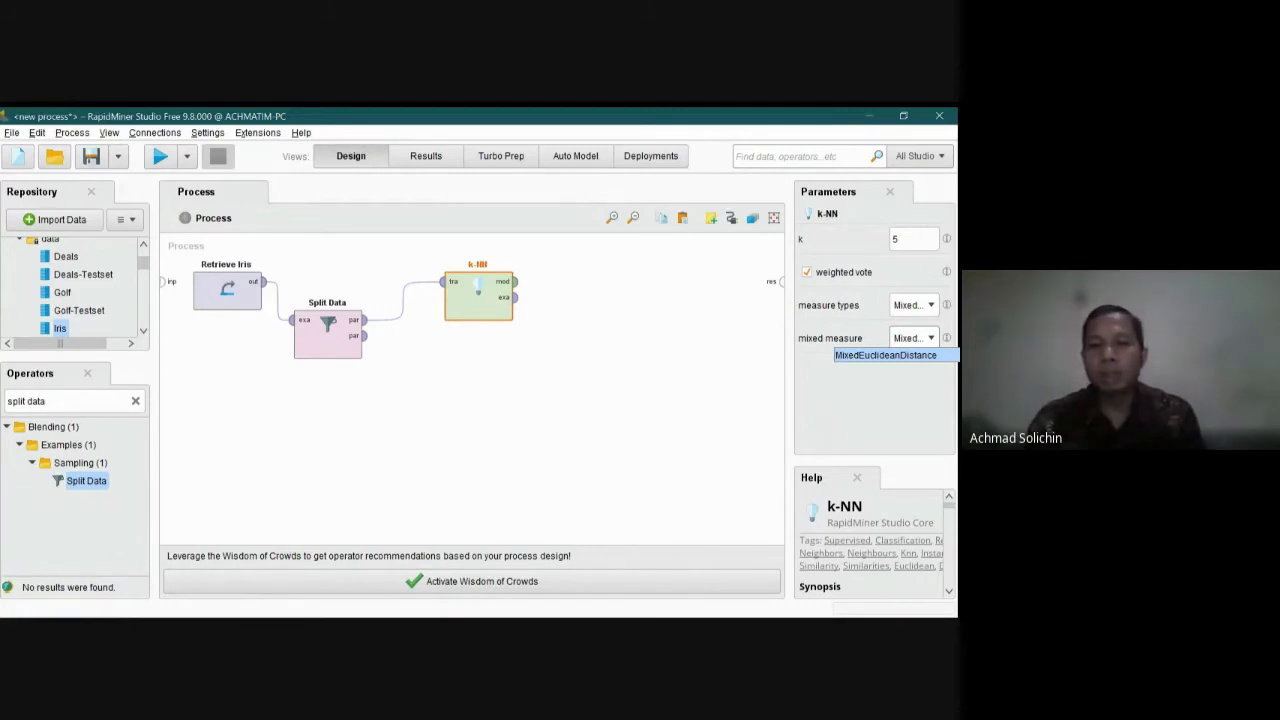
left_click(755, 425)
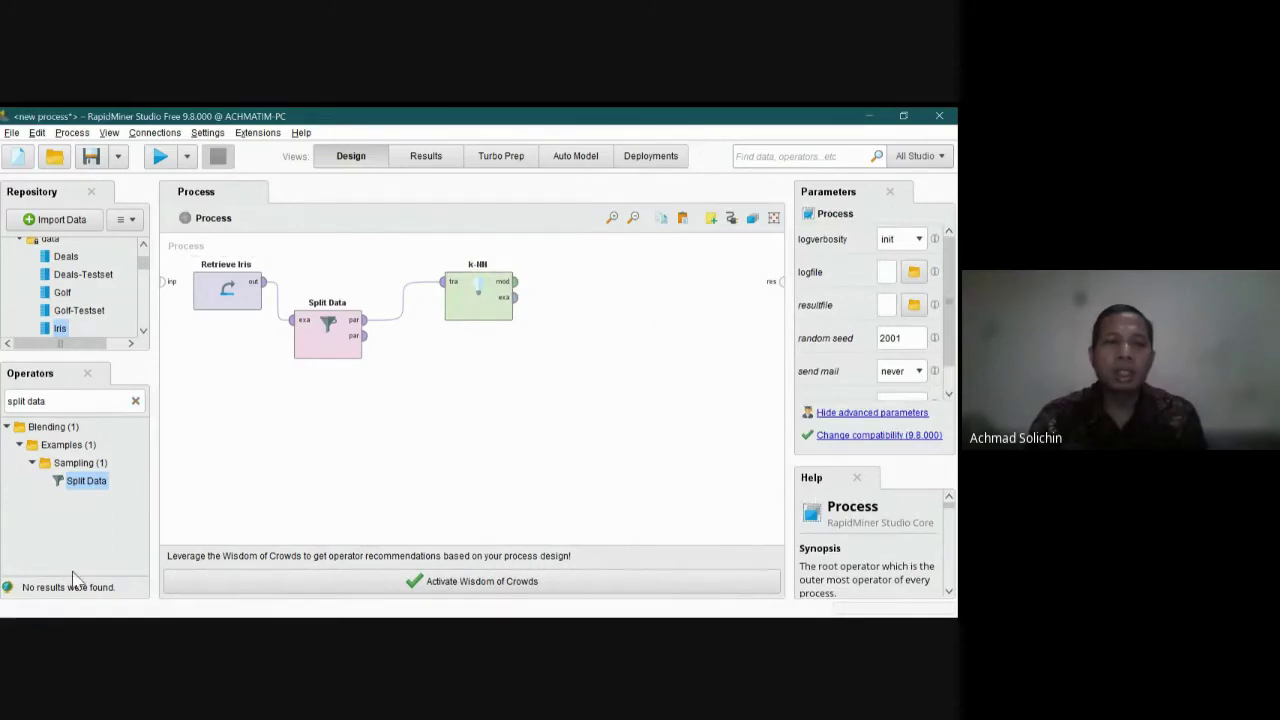
- Search the operators for "apply model" and add Apply Model to the process beyond k-NN, at the same height
left_click(85, 401)
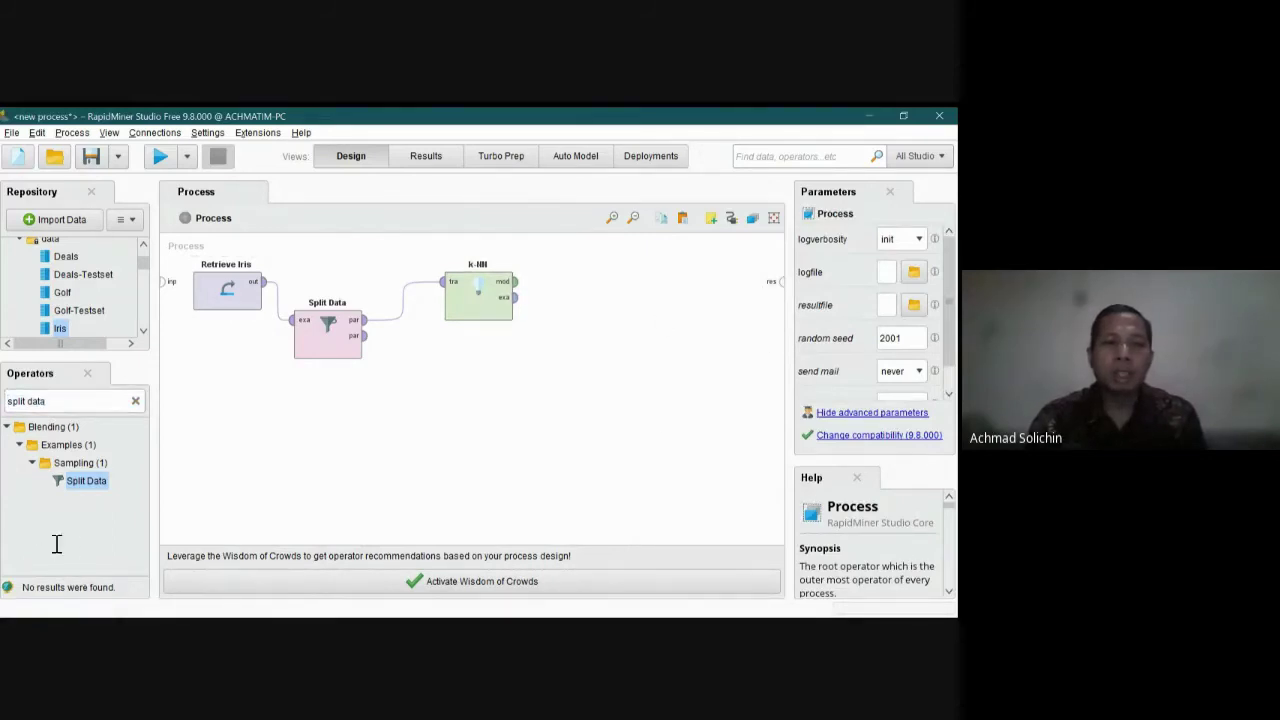
left_click_drag(6, 401, 24, 401)
left_click_drag(27, 545, 83, 569)
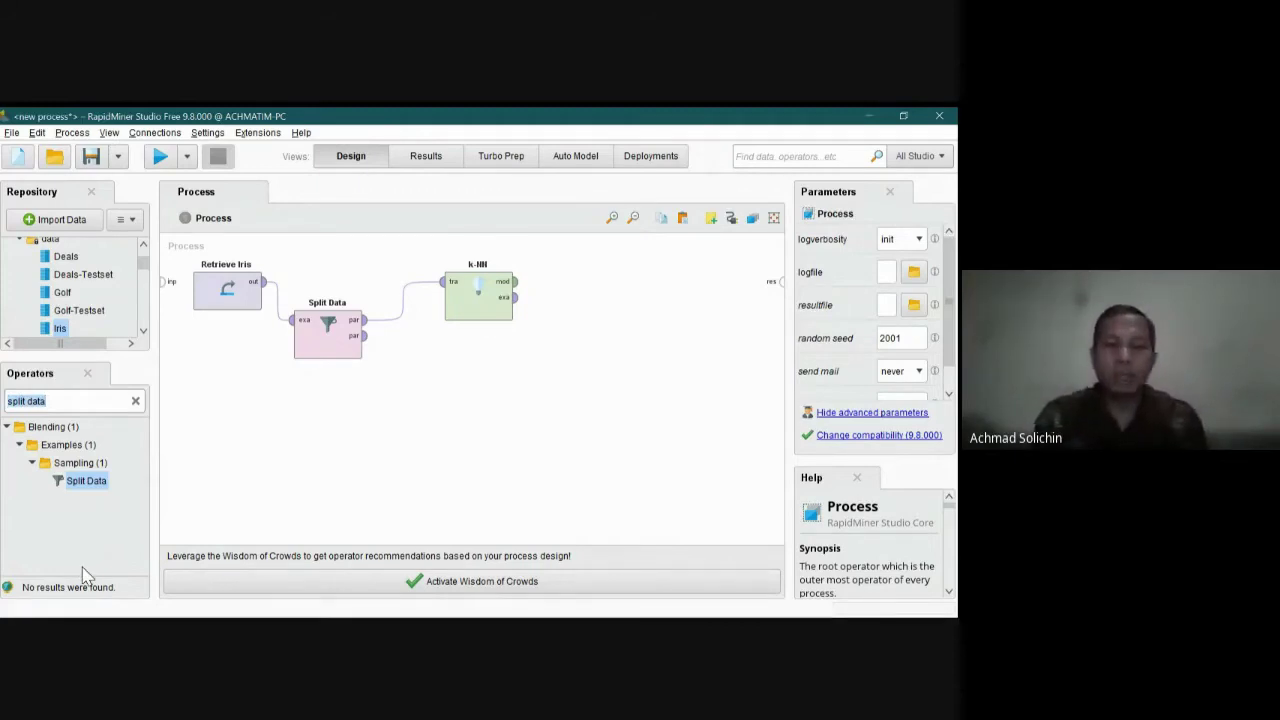
type("a")
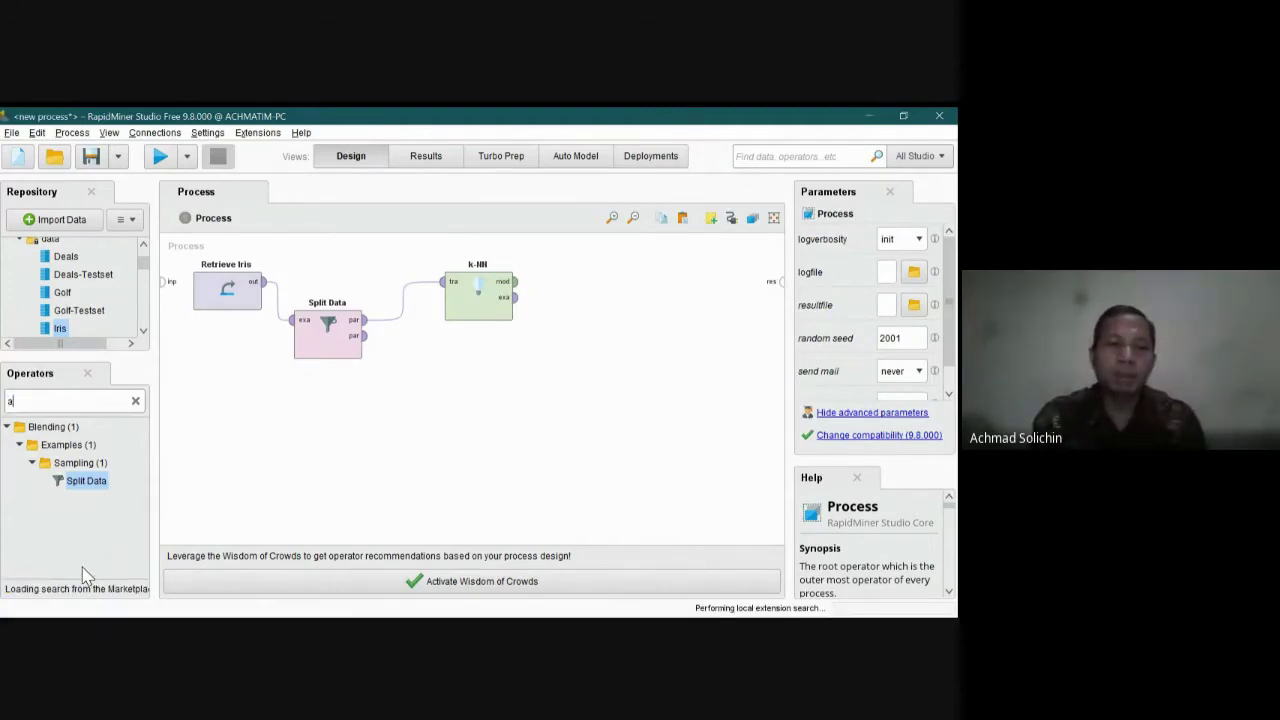
type("pply")
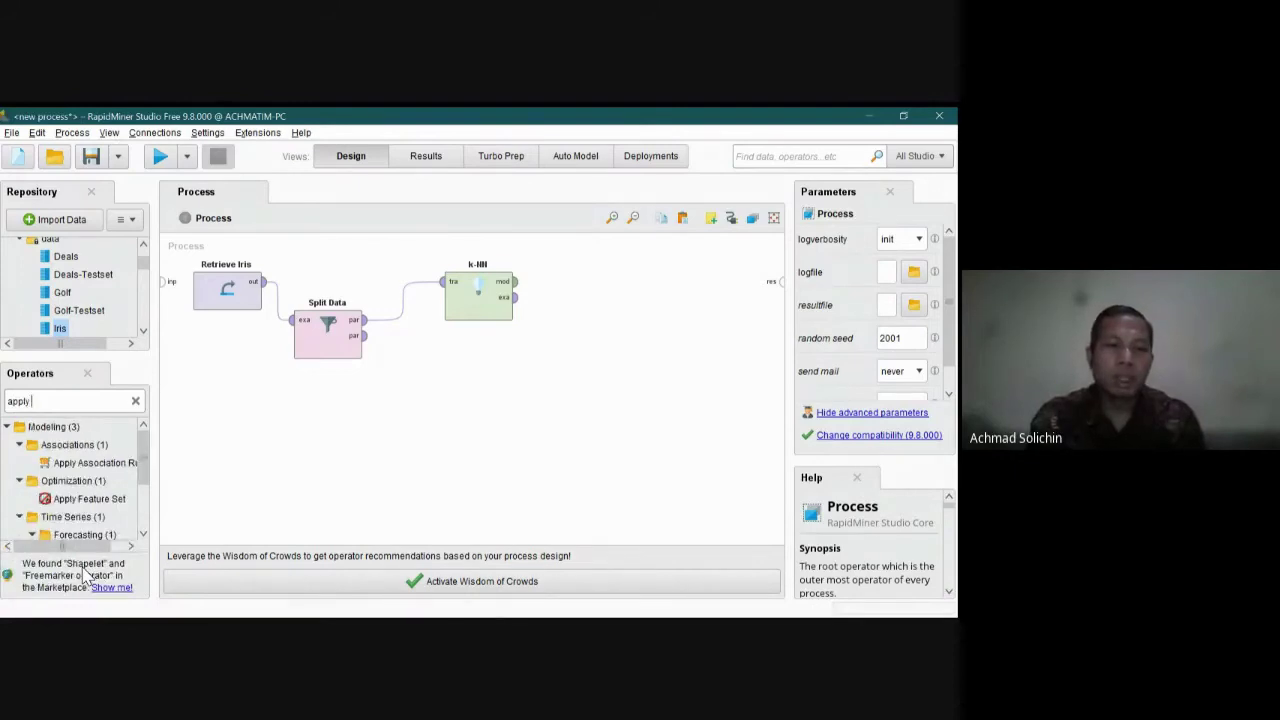
type(" model")
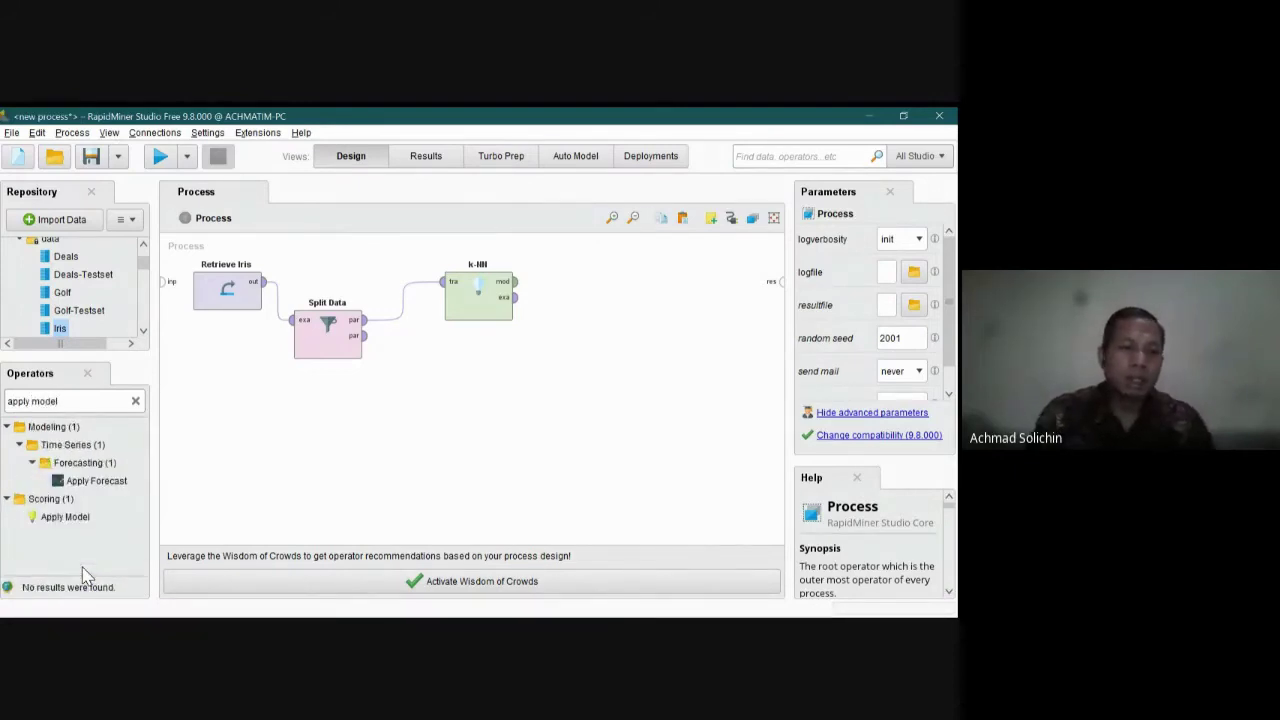
left_click_drag(65, 516, 903, 389)
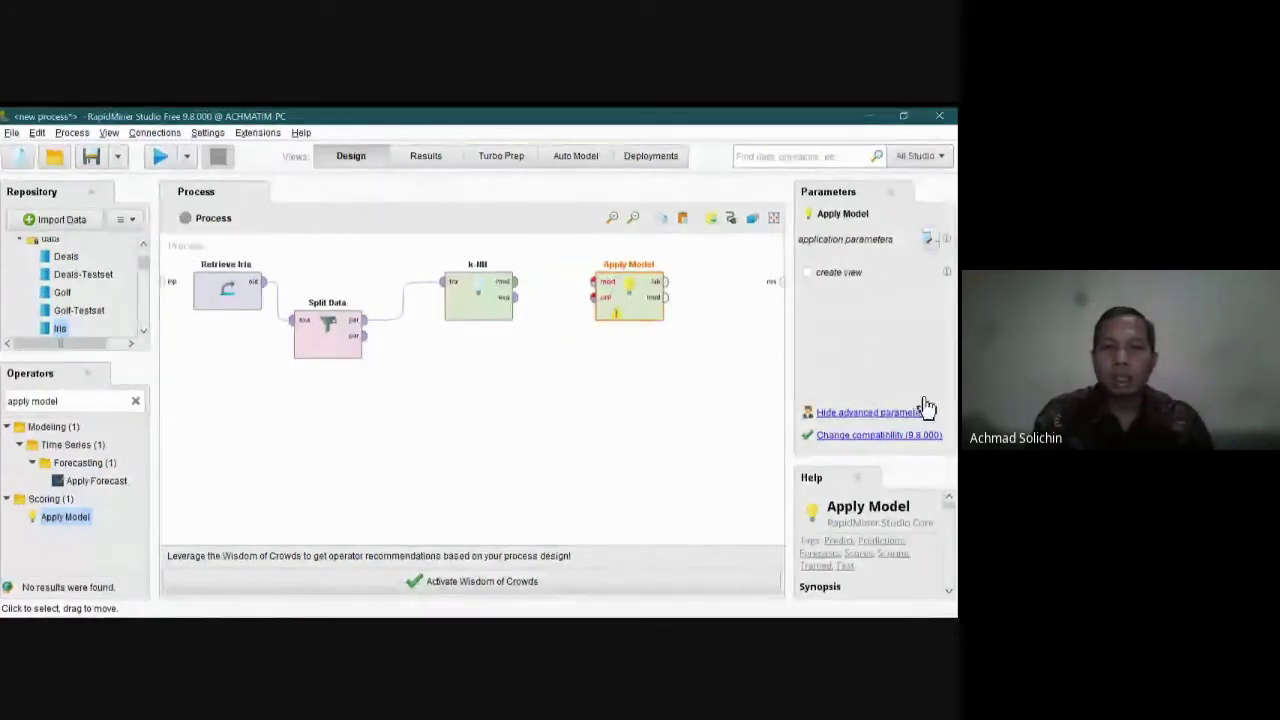
- Connect the k-NN model output to Apply Model and the second Split Data partition to its unlabelled data input
left_click_drag(514, 282, 594, 282)
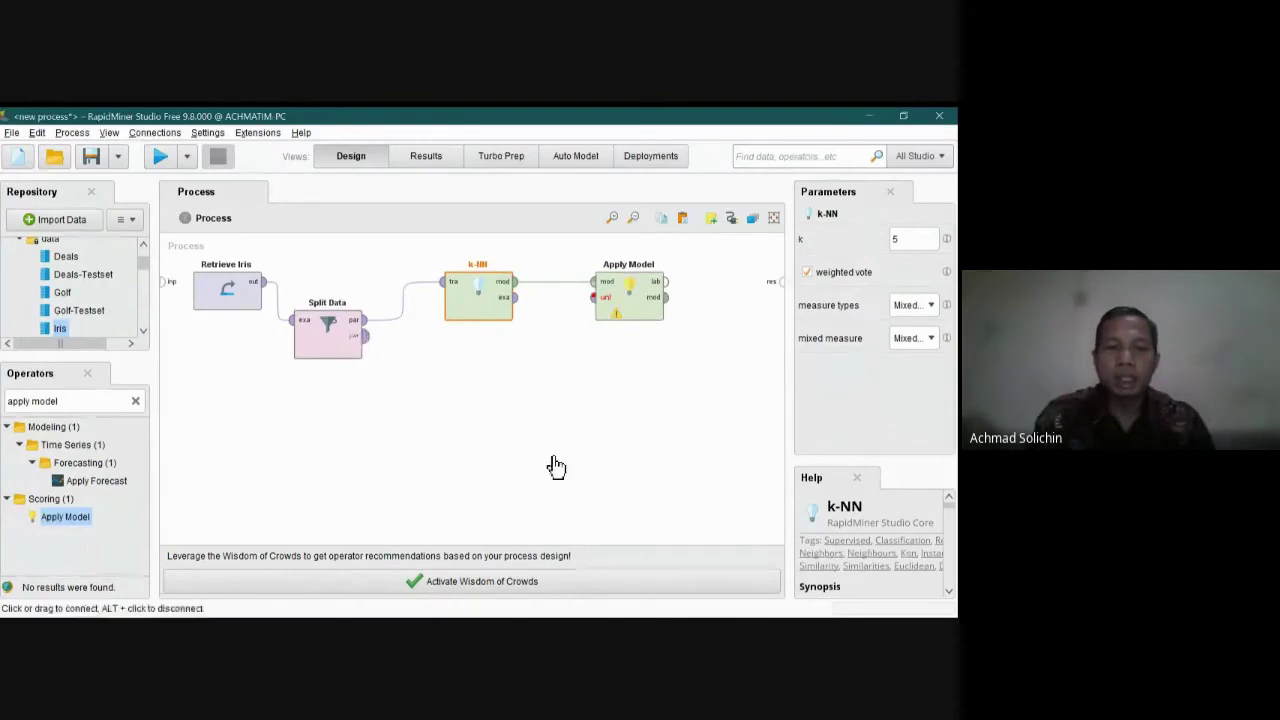
left_click(366, 336)
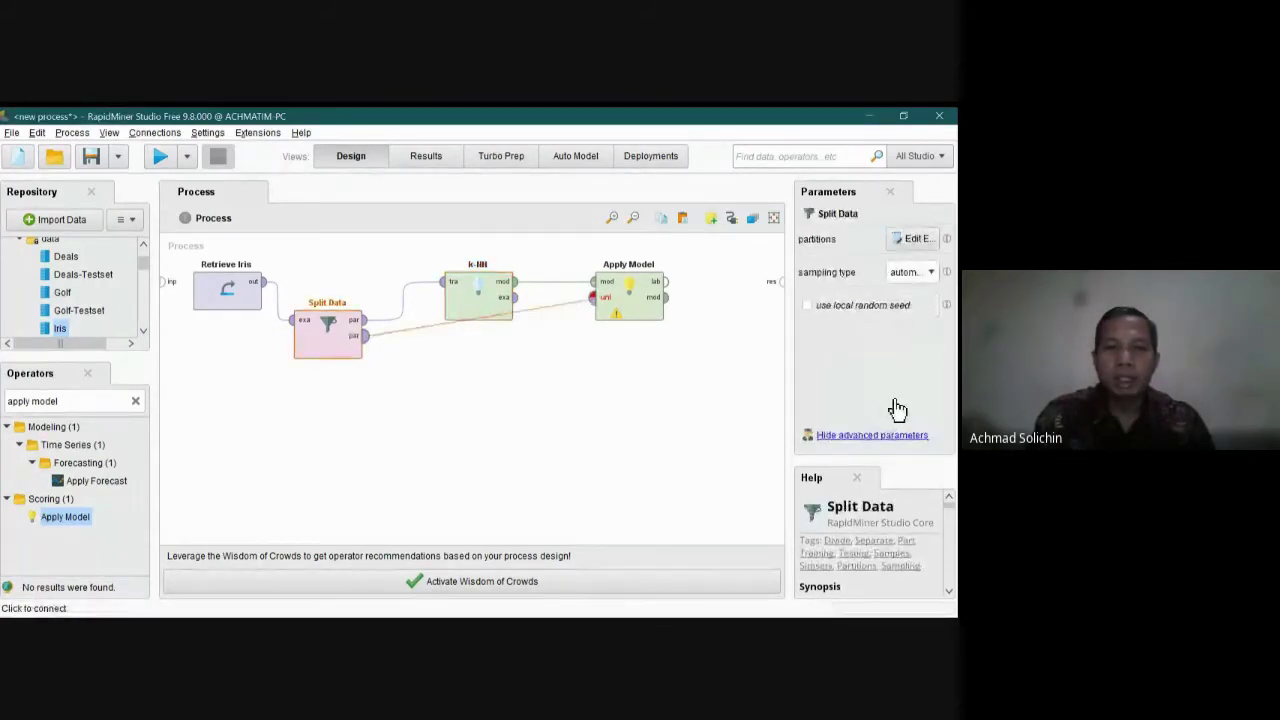
left_click(593, 297)
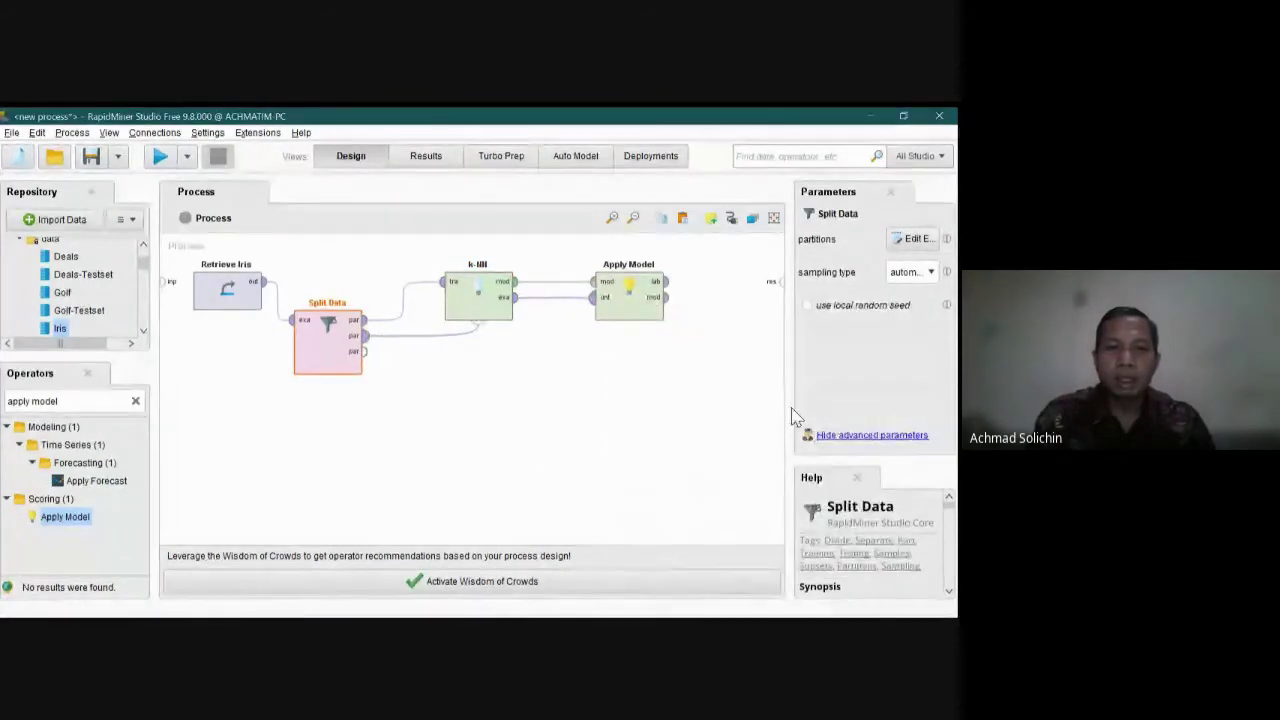
- Rearrange the operators by lowering Split Data, shifting k-NN back towards it, and placing Apply Model level with Split Data
left_click_drag(503, 506, 509, 557)
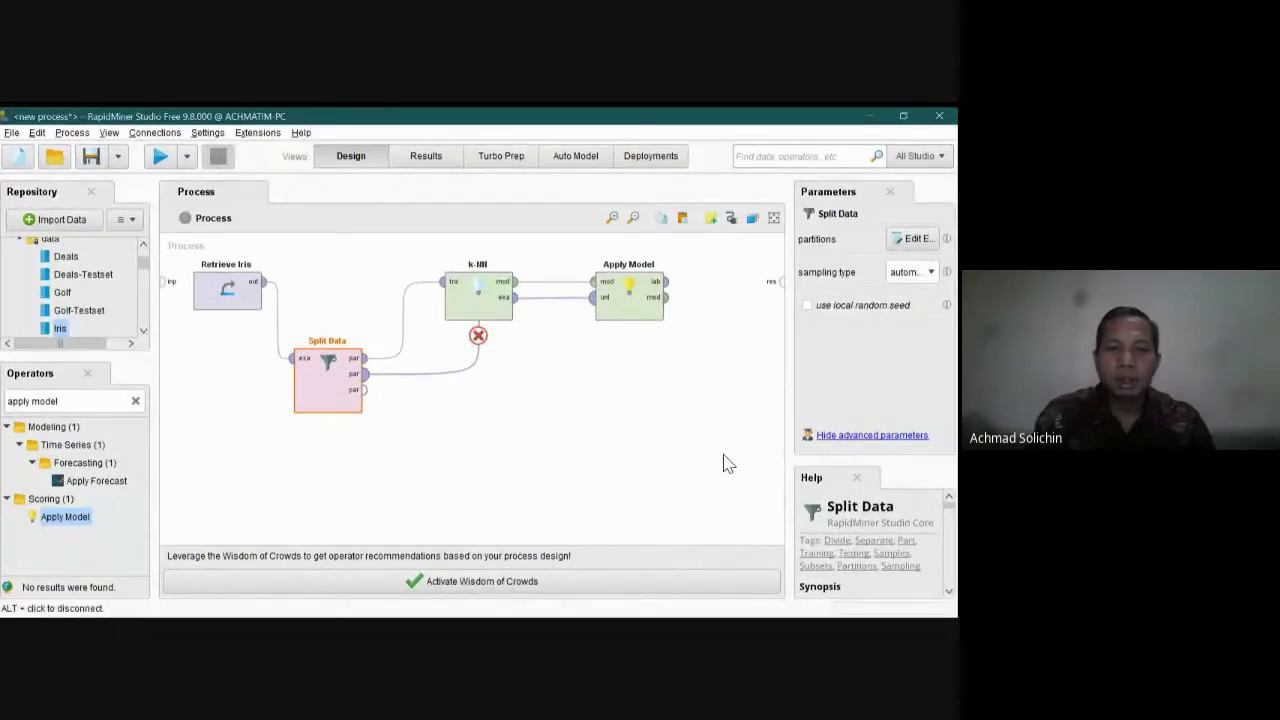
left_click(478, 335)
left_click_drag(366, 374, 593, 297)
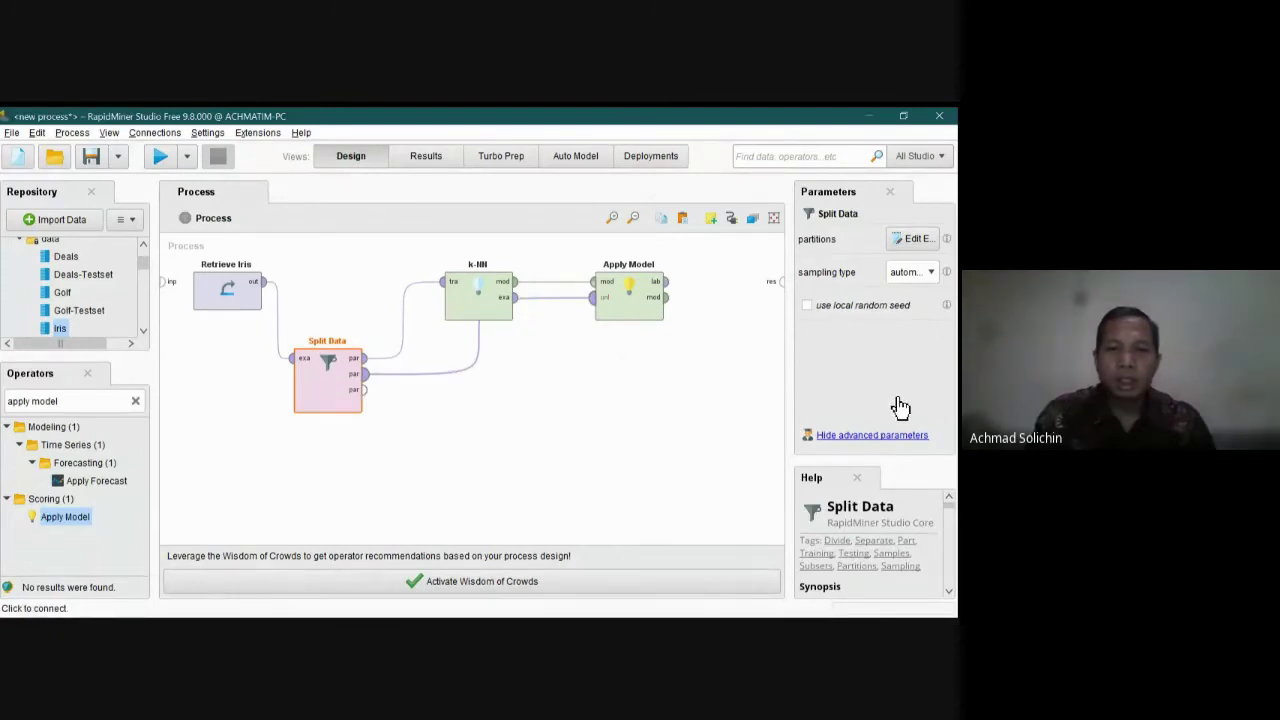
left_click_drag(478, 300, 428, 300)
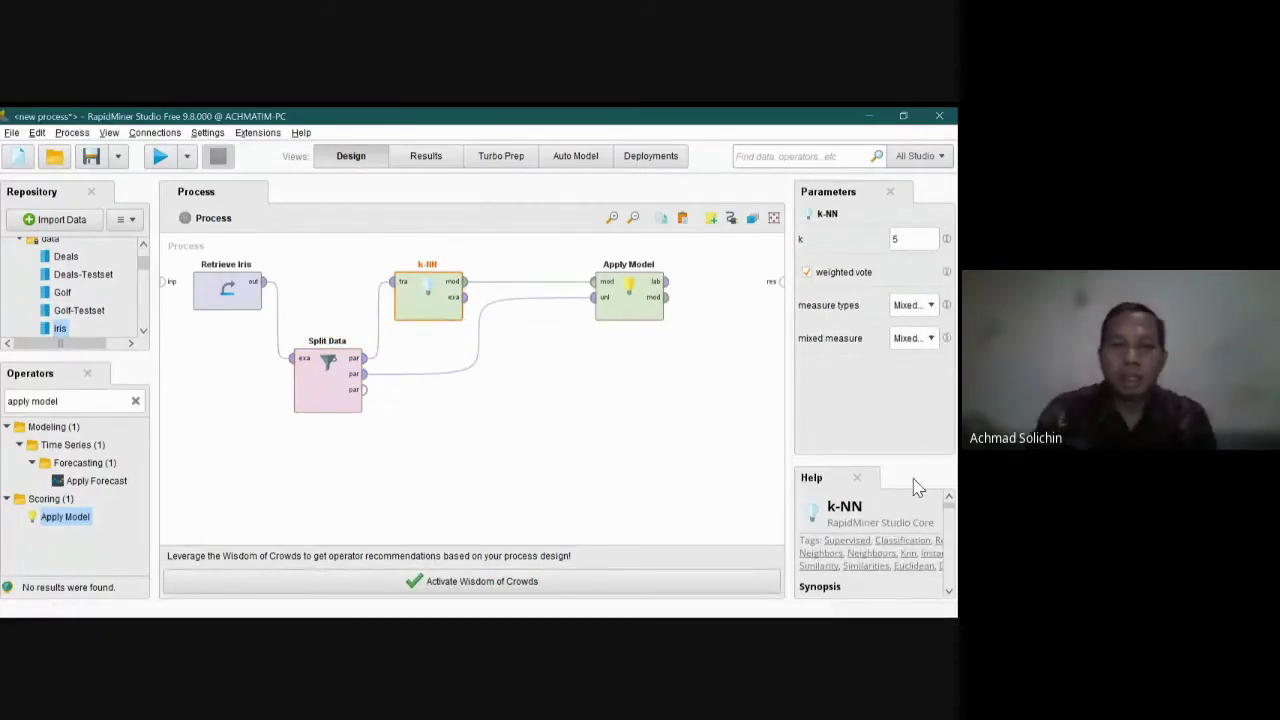
mouse_move(629, 298)
left_mouse_down()
mouse_move(579, 298)
mouse_move(629, 298)
mouse_move(529, 374)
left_mouse_up()
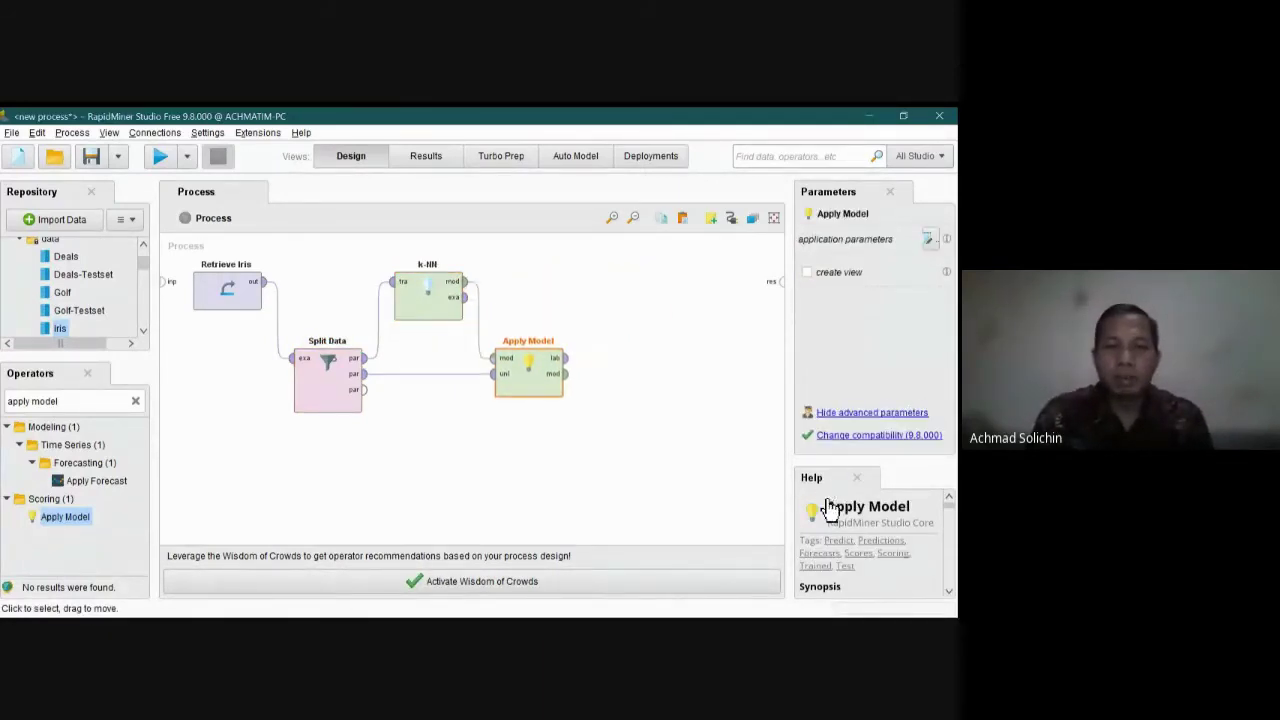
left_click(680, 420)
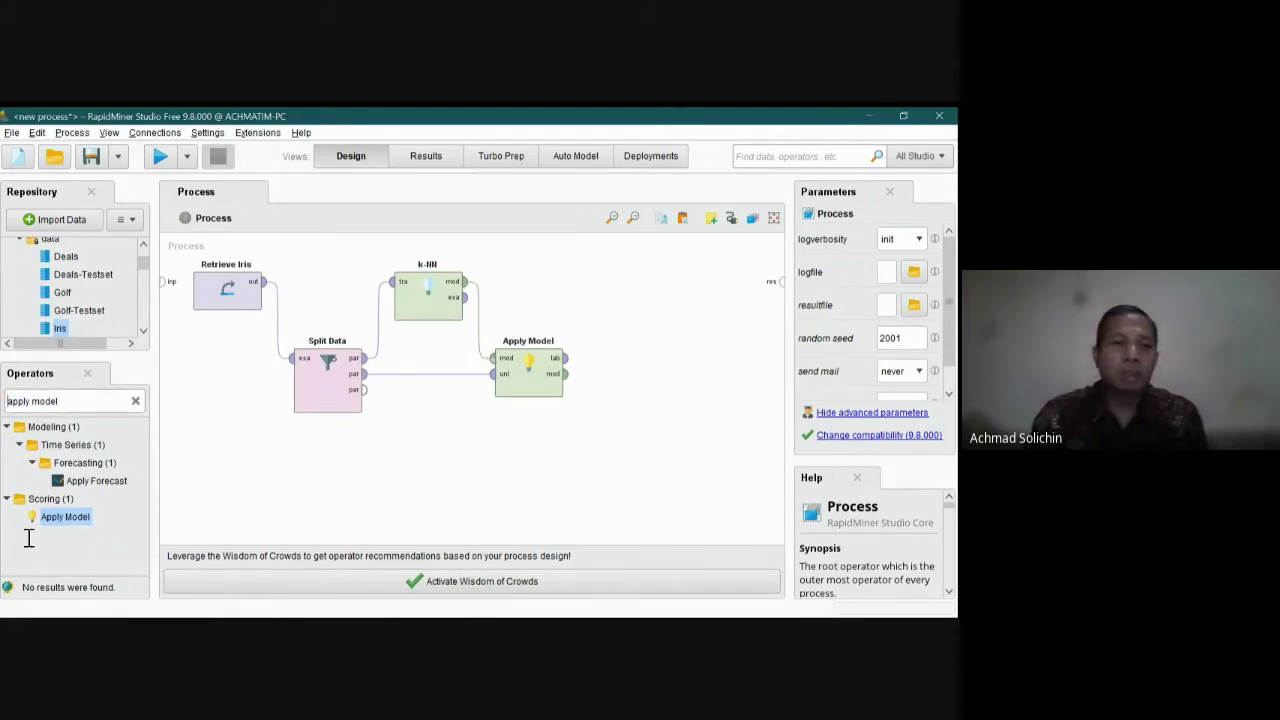
- Search the operators for "performance" and add Performance (Classification) to the process directly after Apply Model
left_click_drag(33, 540, 169, 559)
type("perfo")
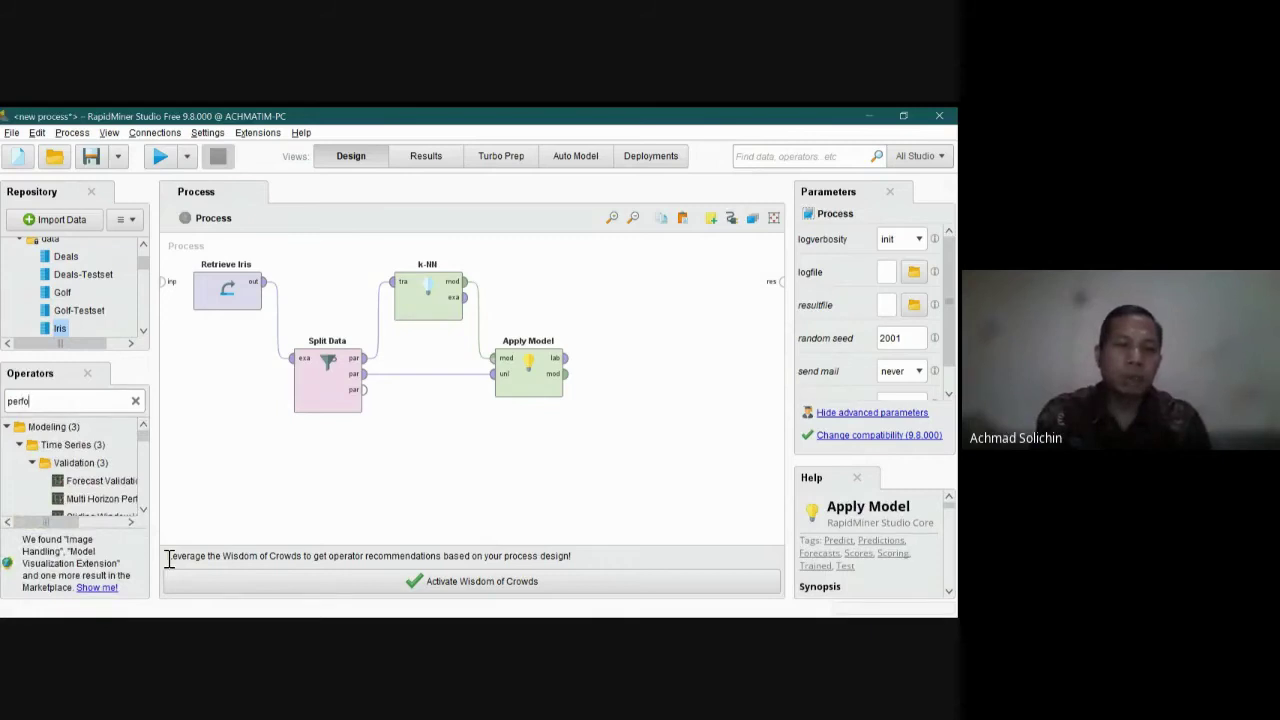
type("rmance")
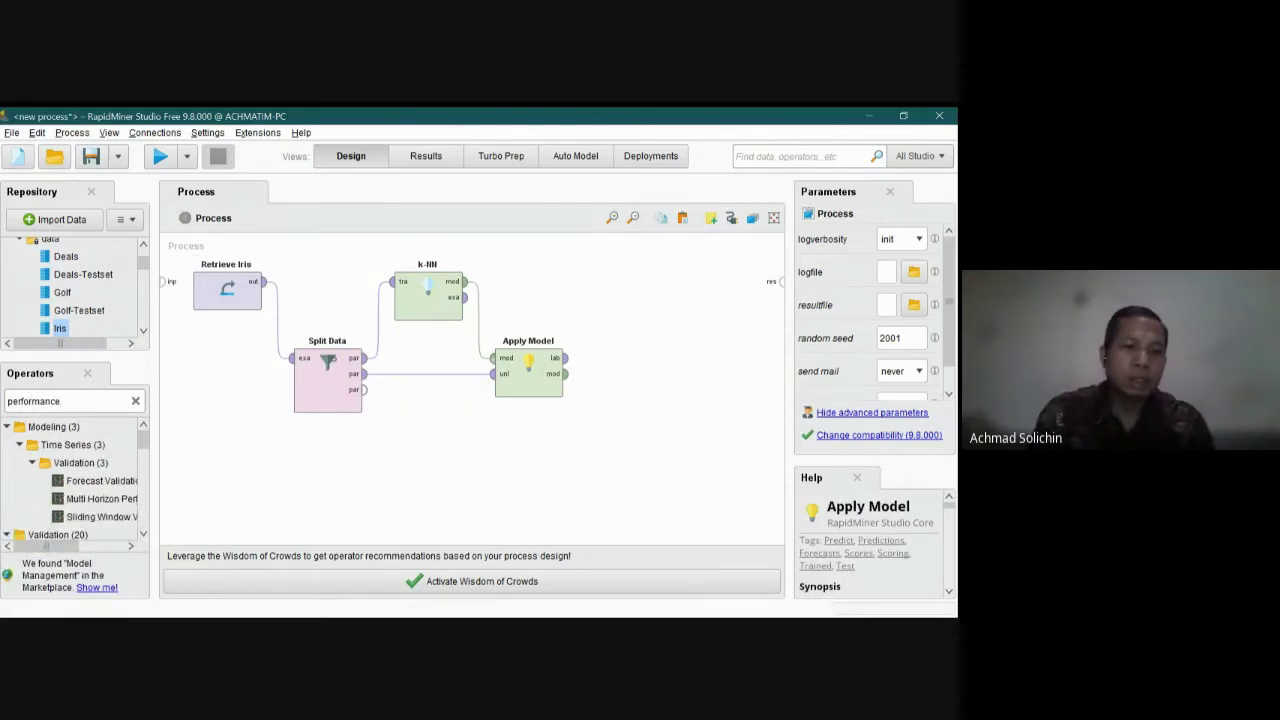
scroll(75, 480, "down", 5)
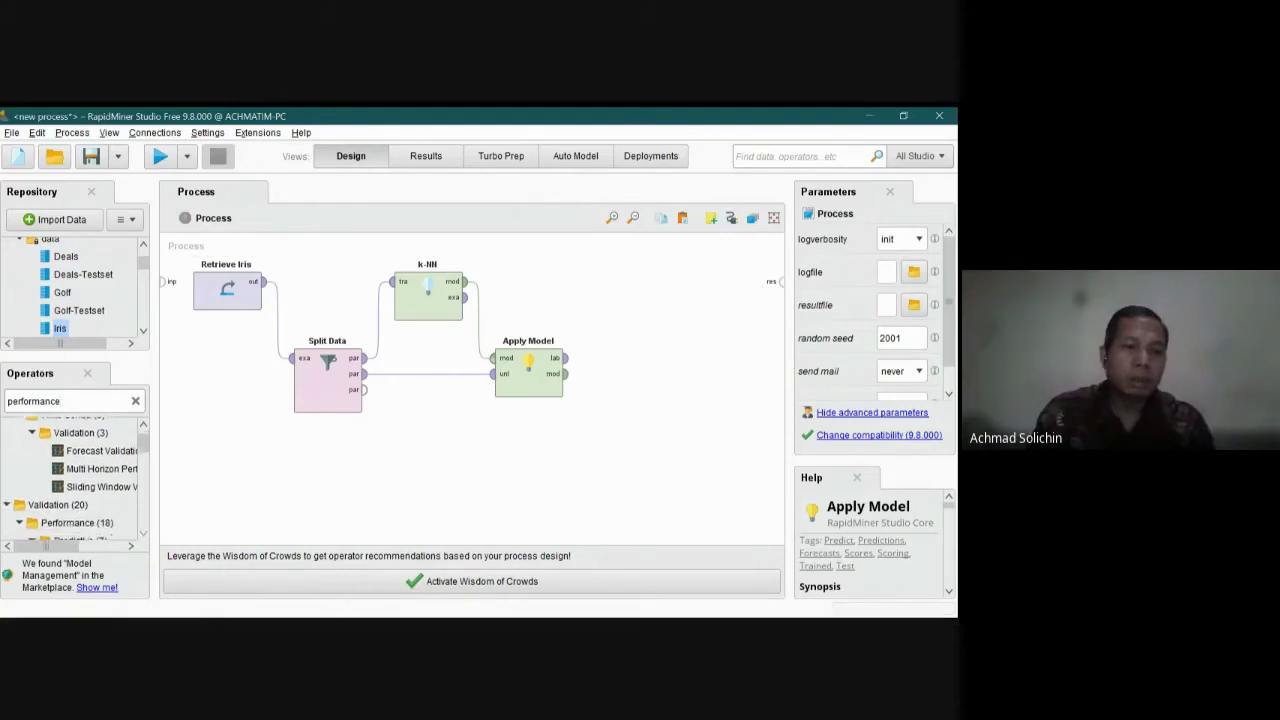
scroll(75, 480, "down", 1)
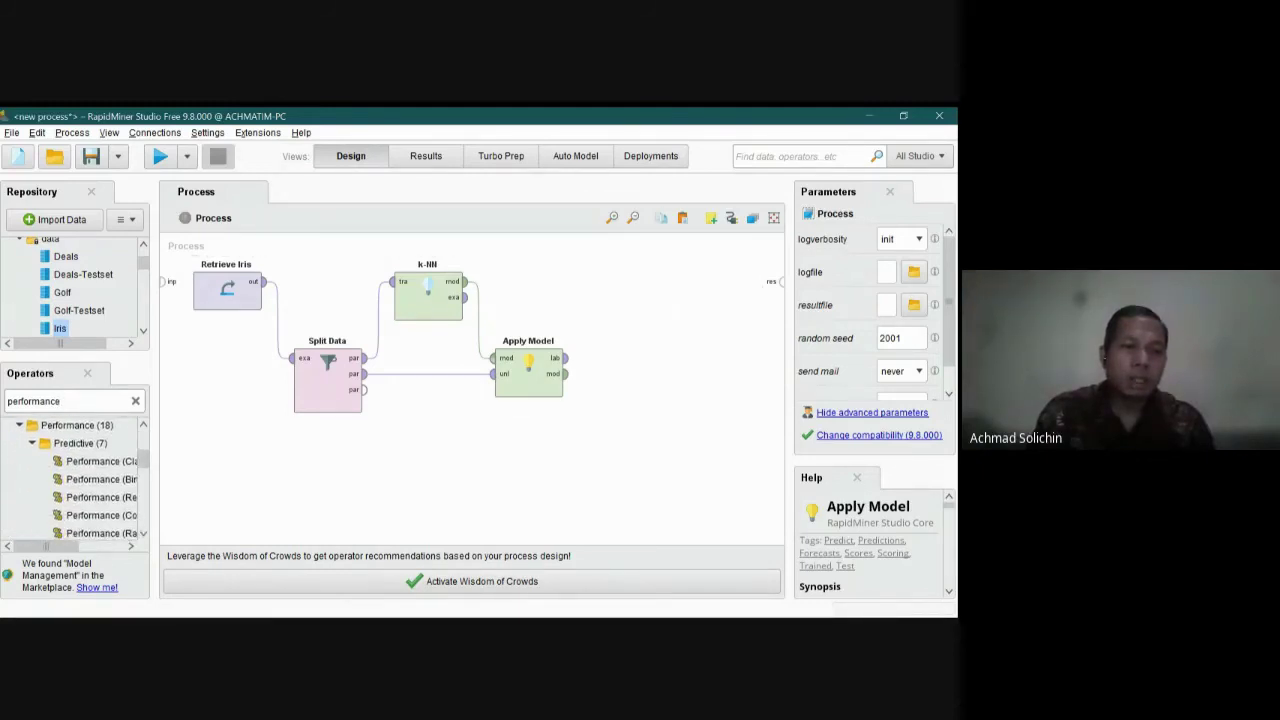
left_click_drag(155, 460, 195, 460)
left_click(120, 462)
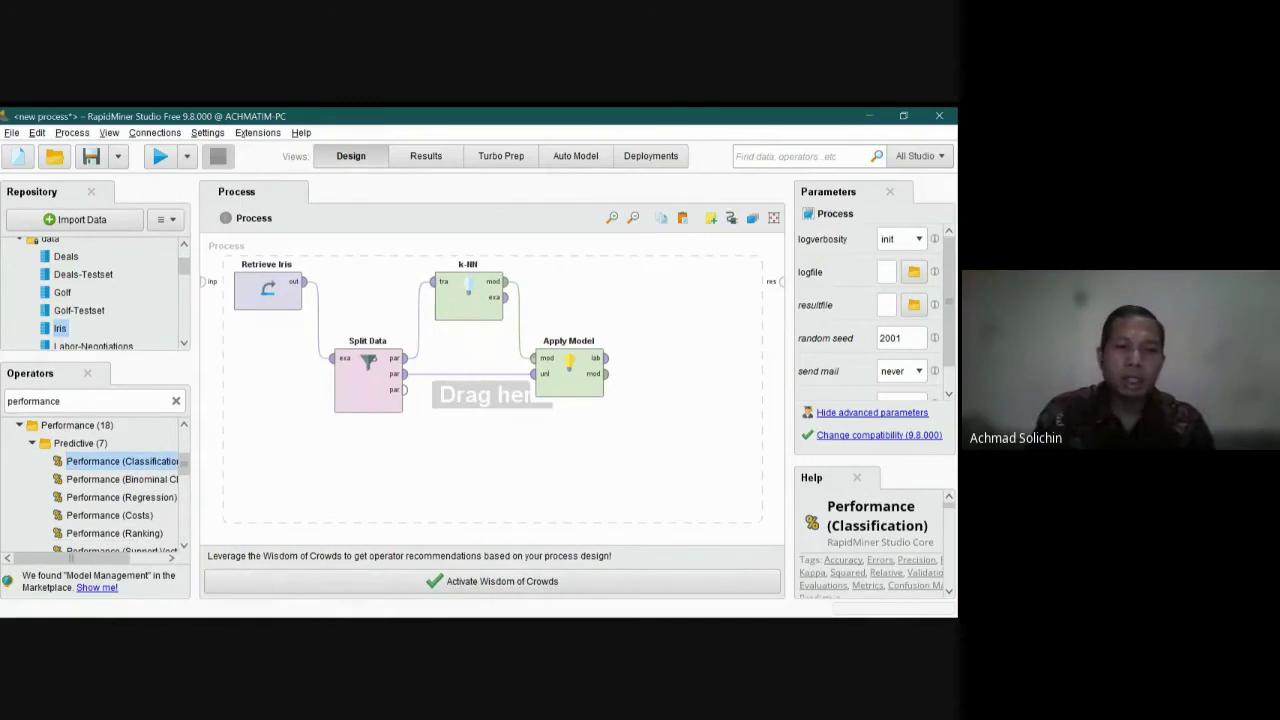
left_click_drag(120, 461, 670, 370)
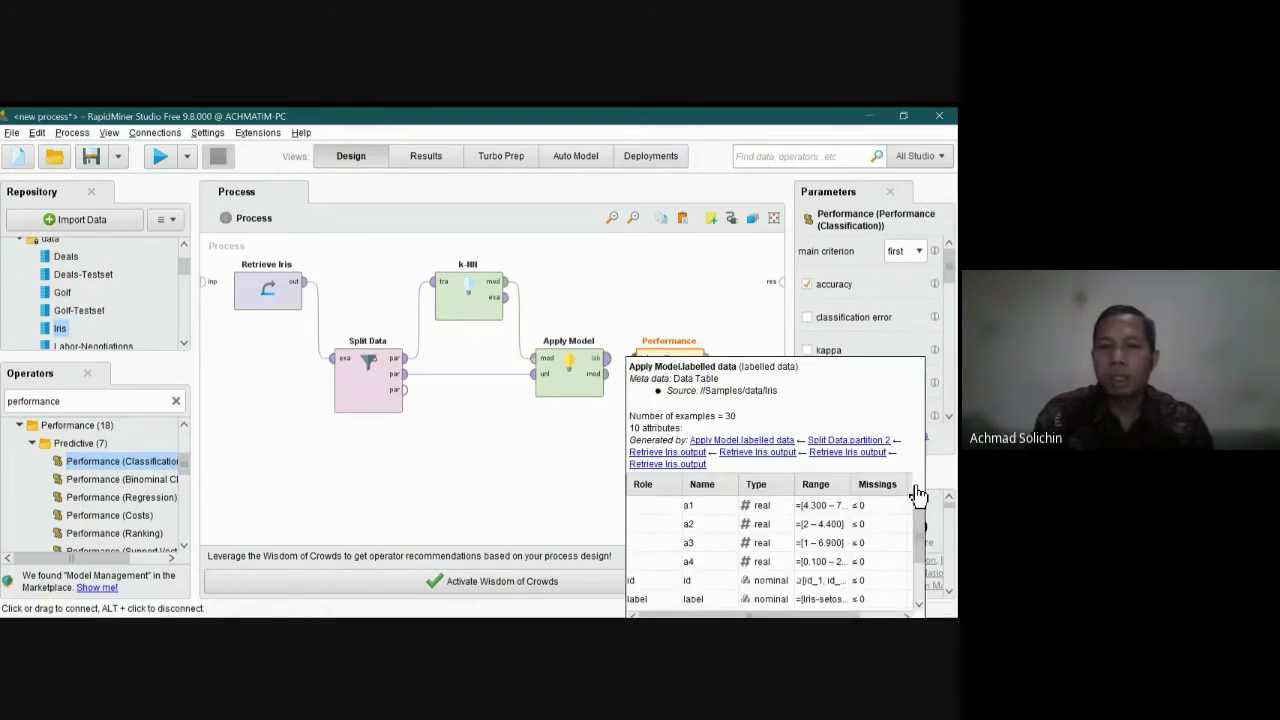
- Connect Apply Model's labelled output to Performance and the performance output to the process result port
left_click_drag(606, 358, 776, 281)
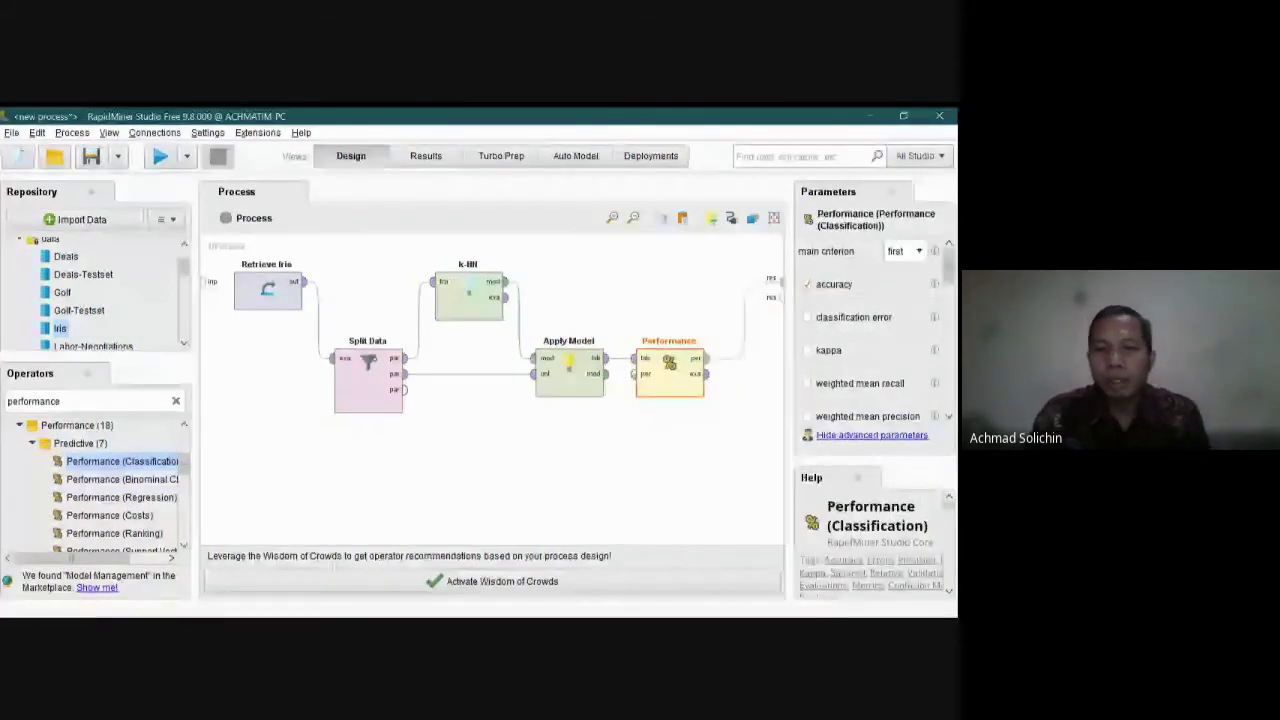
mouse_move(670, 360)
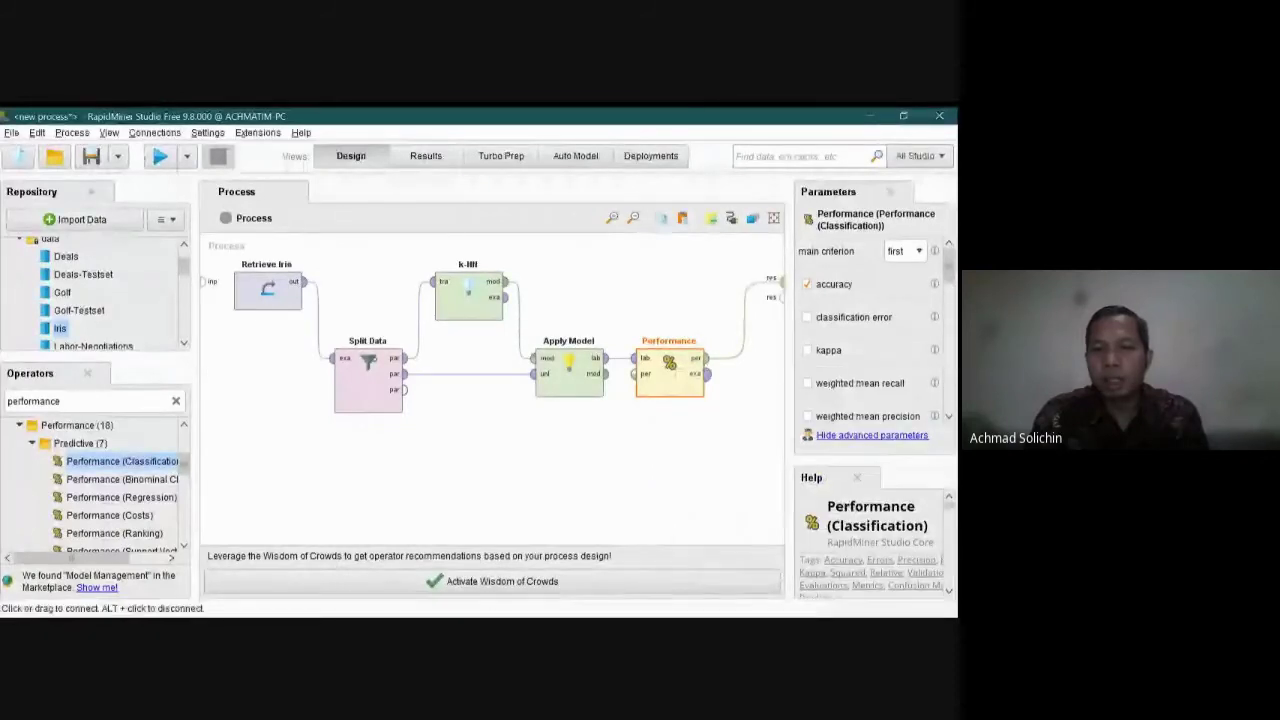
mouse_move(706, 374)
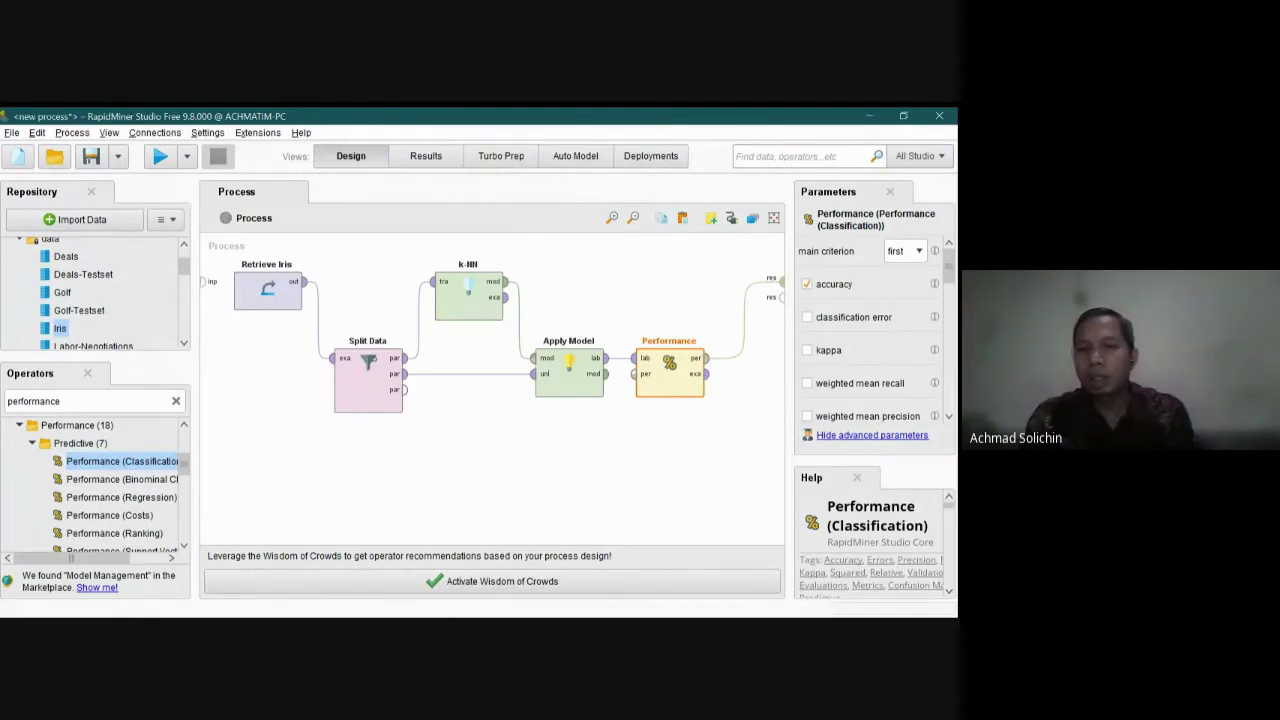
- Examine the evaluation criteria and other parameters offered by the Performance (Classification) operator
scroll(870, 330, "down", 6)
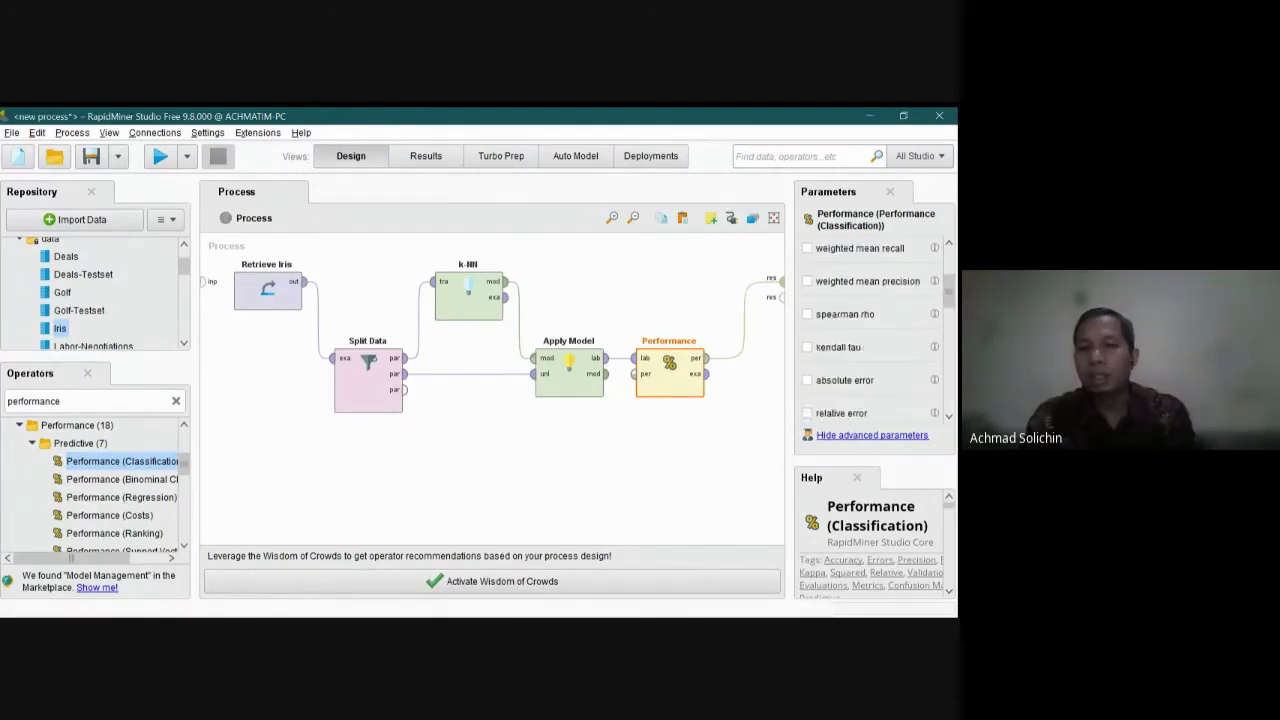
scroll(870, 330, "down", 1)
scroll(870, 330, "down", 5)
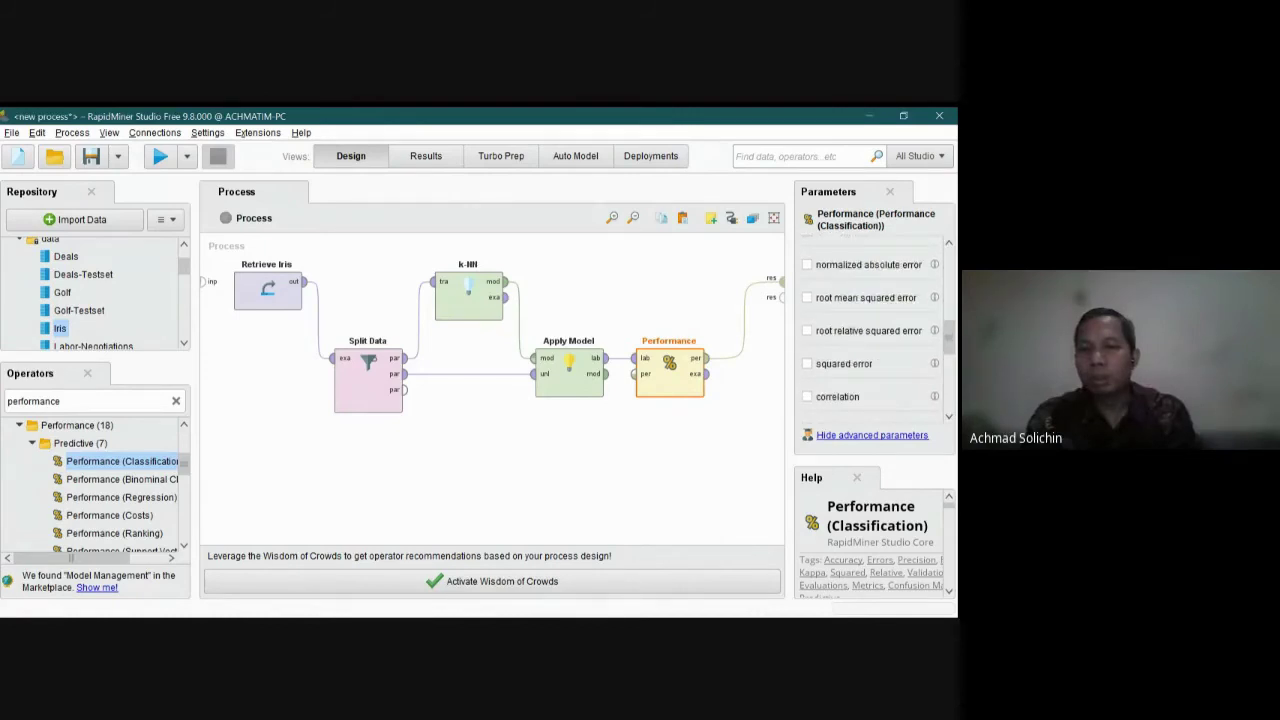
scroll(870, 330, "down", 5)
scroll(870, 330, "down", 4)
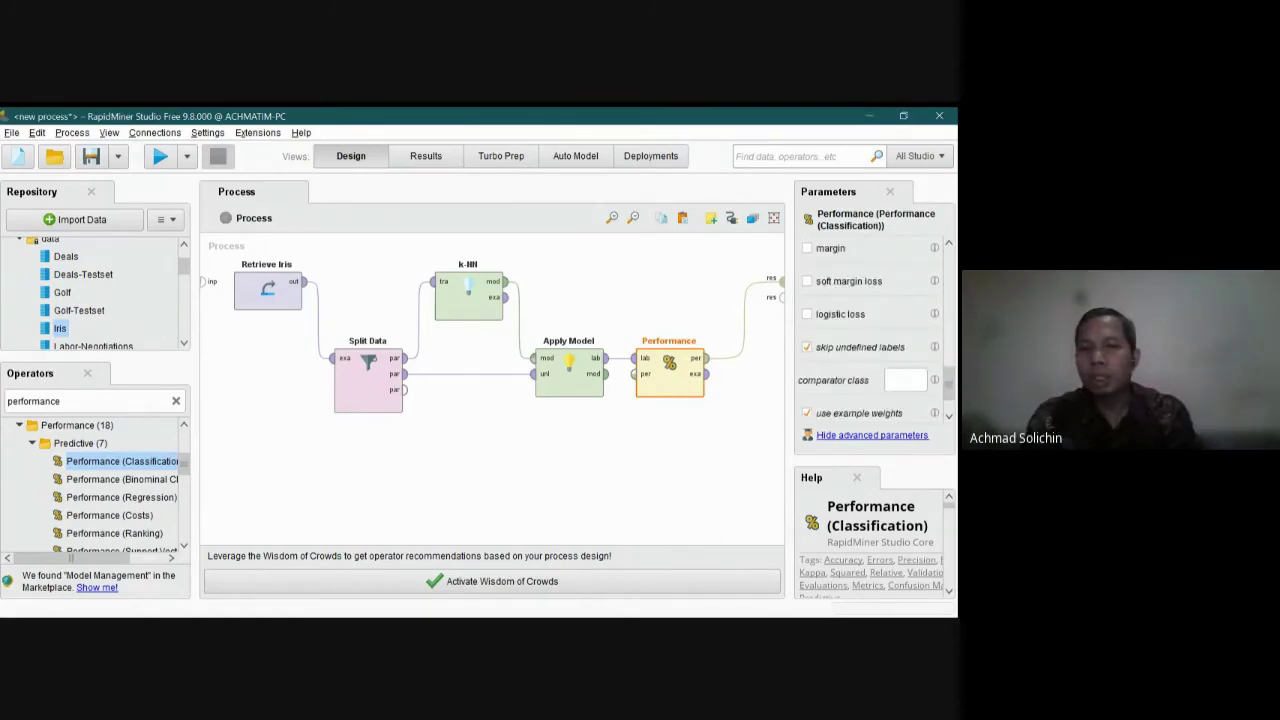
- Run the process and examine the accuracy and confusion matrix in the performance results
scroll(870, 330, "up", 3)
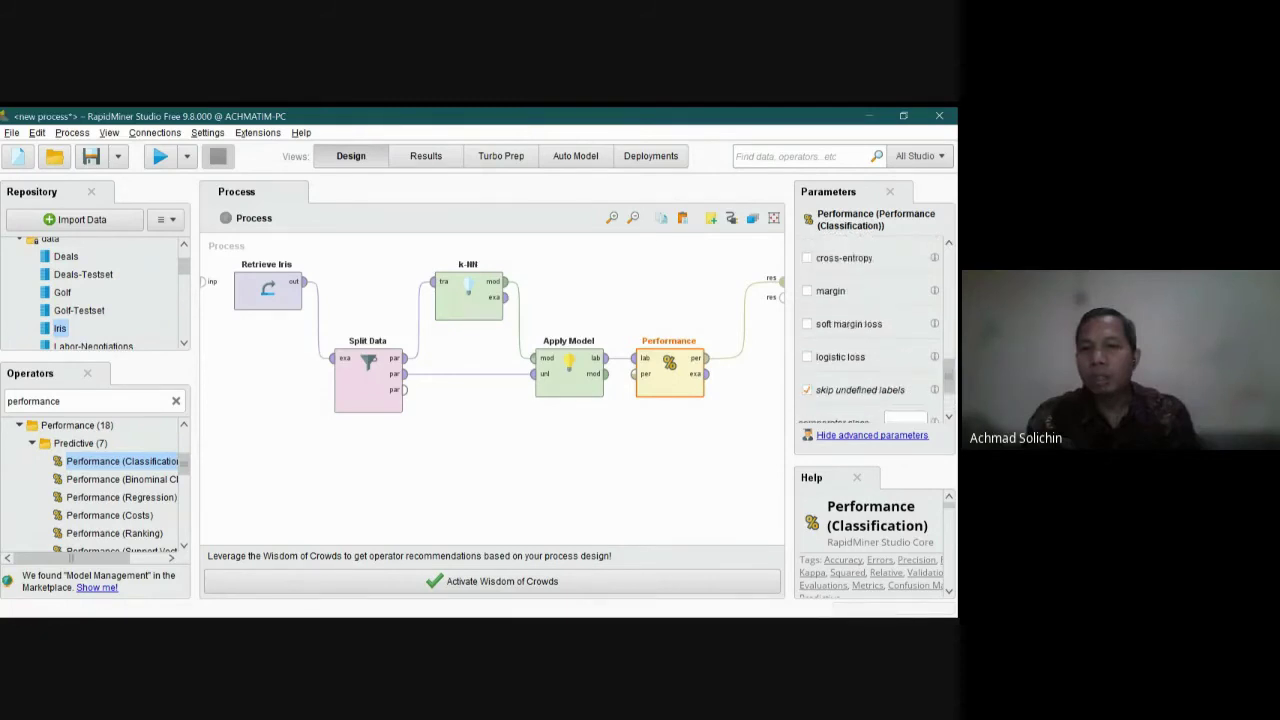
scroll(870, 330, "up", 10)
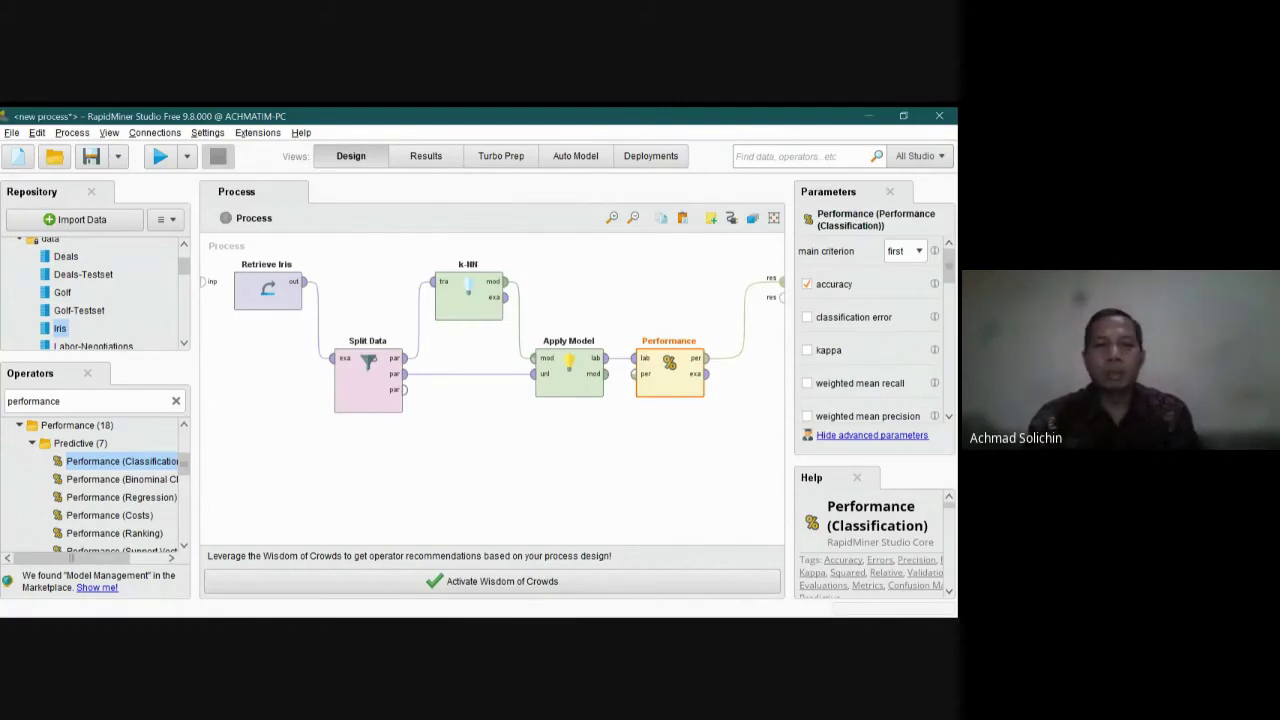
left_click(277, 197)
key("F11")
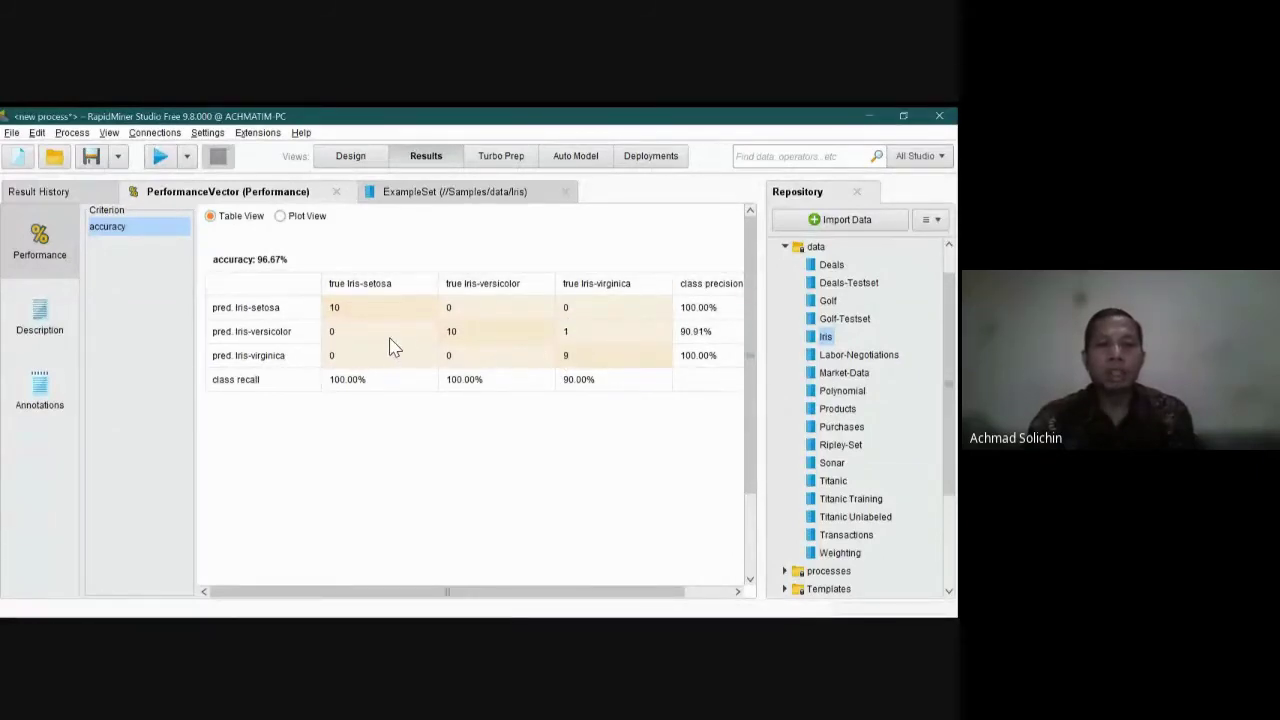
left_click_drag(398, 347, 432, 350)
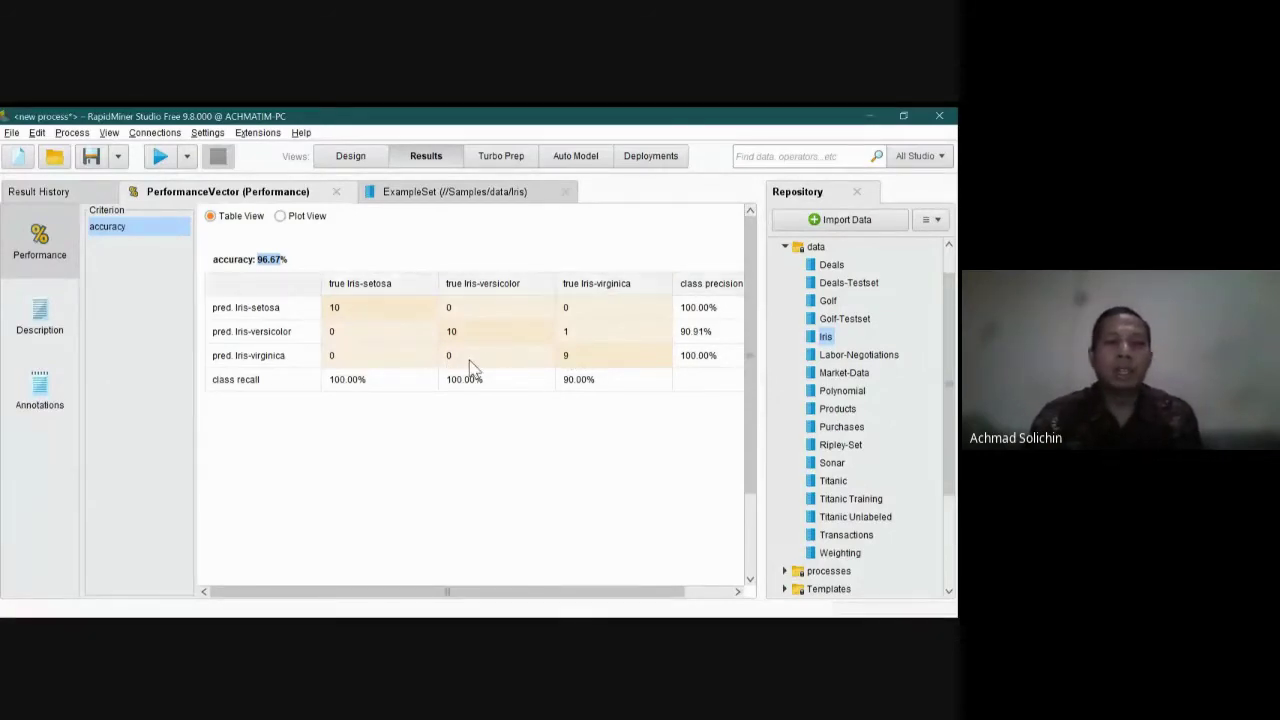
- Return to the process design, set the k-NN operator's k to 3, and run the process again
left_click(507, 193)
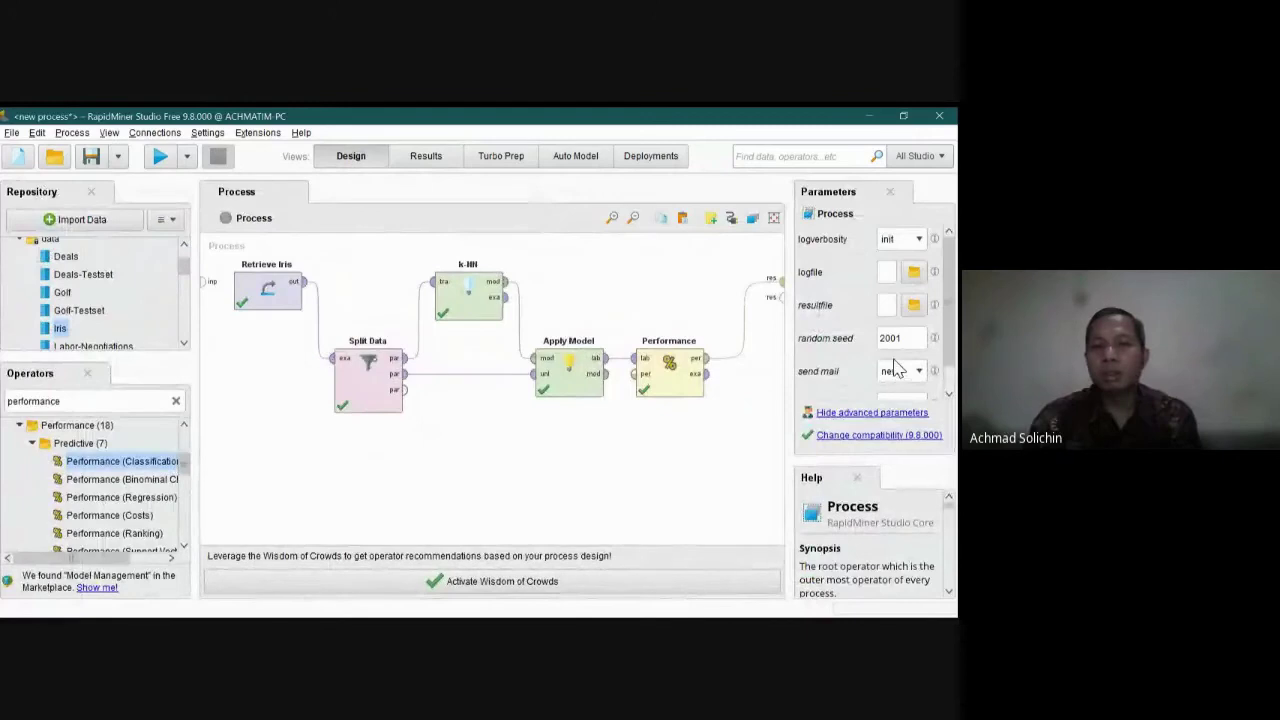
left_click(472, 302)
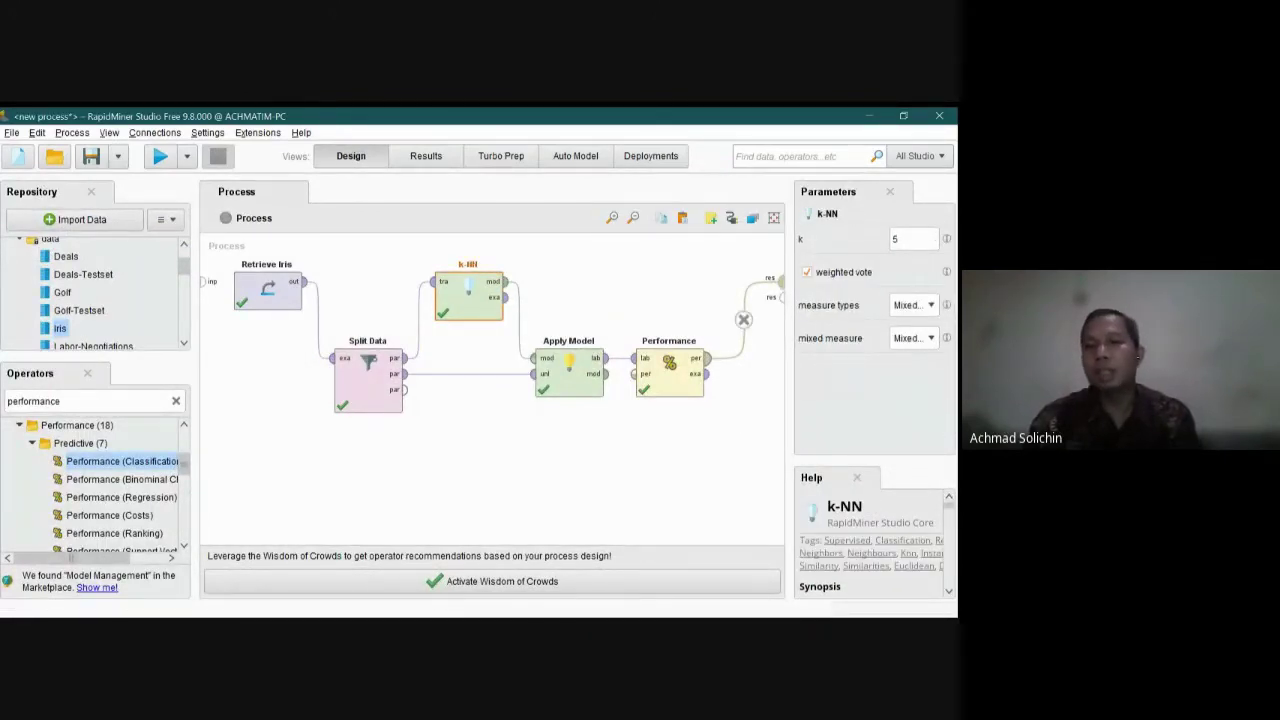
double_click(904, 239)
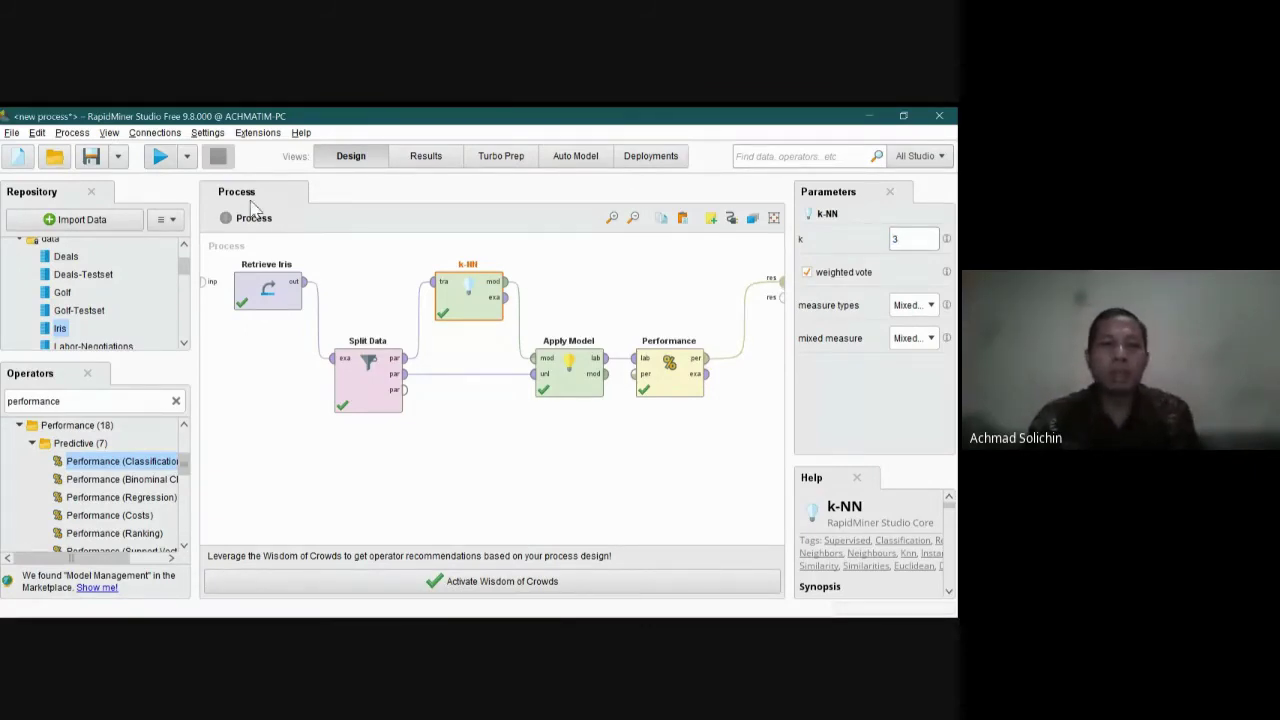
key("F11")
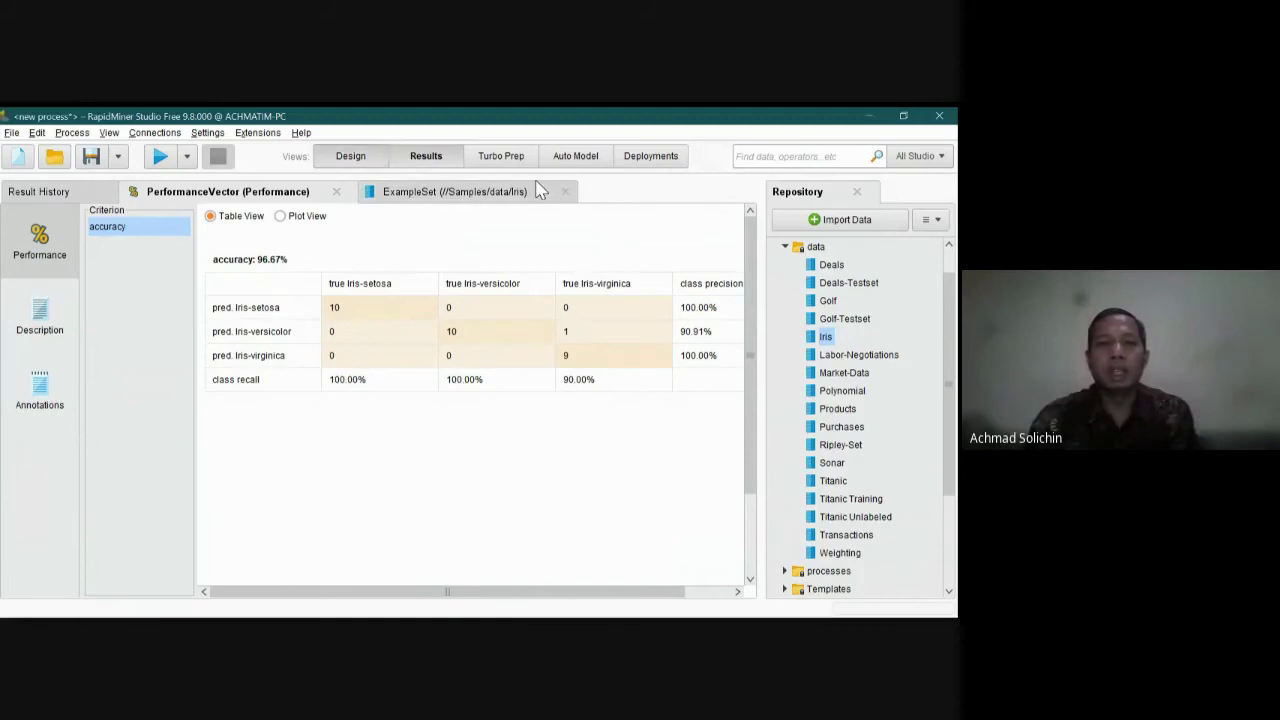
- Go back to the process design, set the k-NN operator's k to 11, and rerun the process
key("F8")
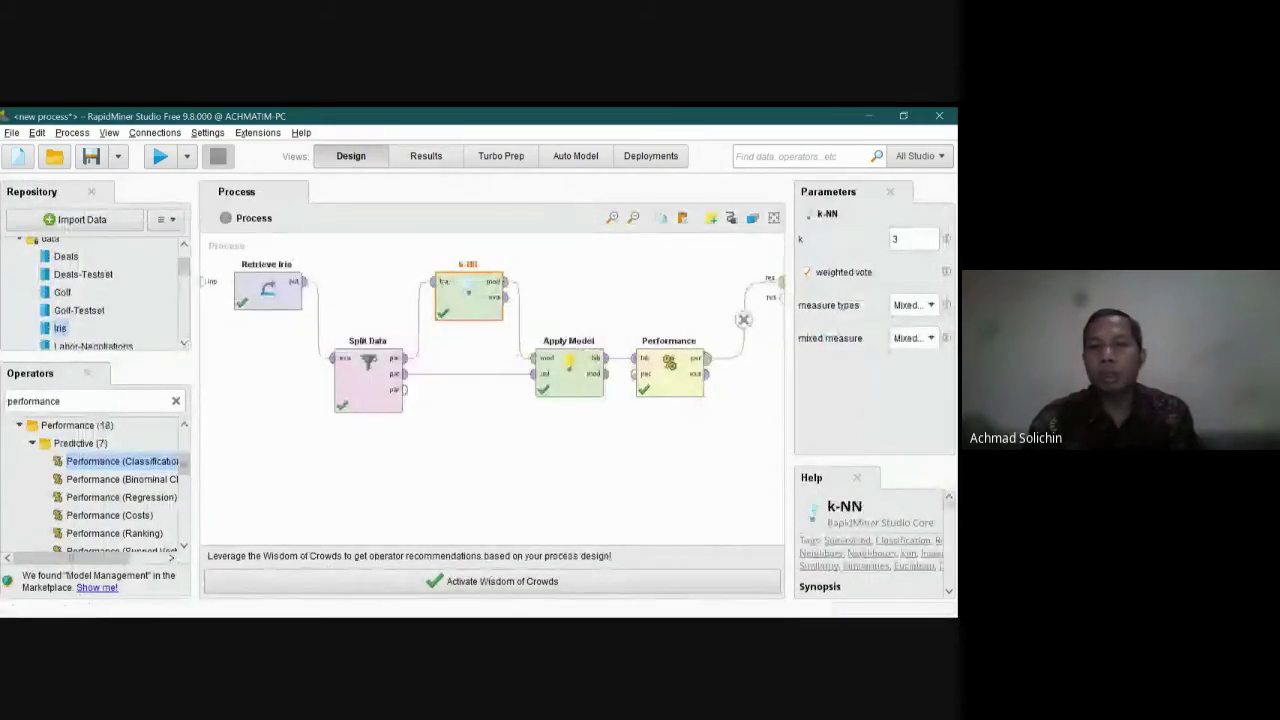
key("BackSpace")
type("11")
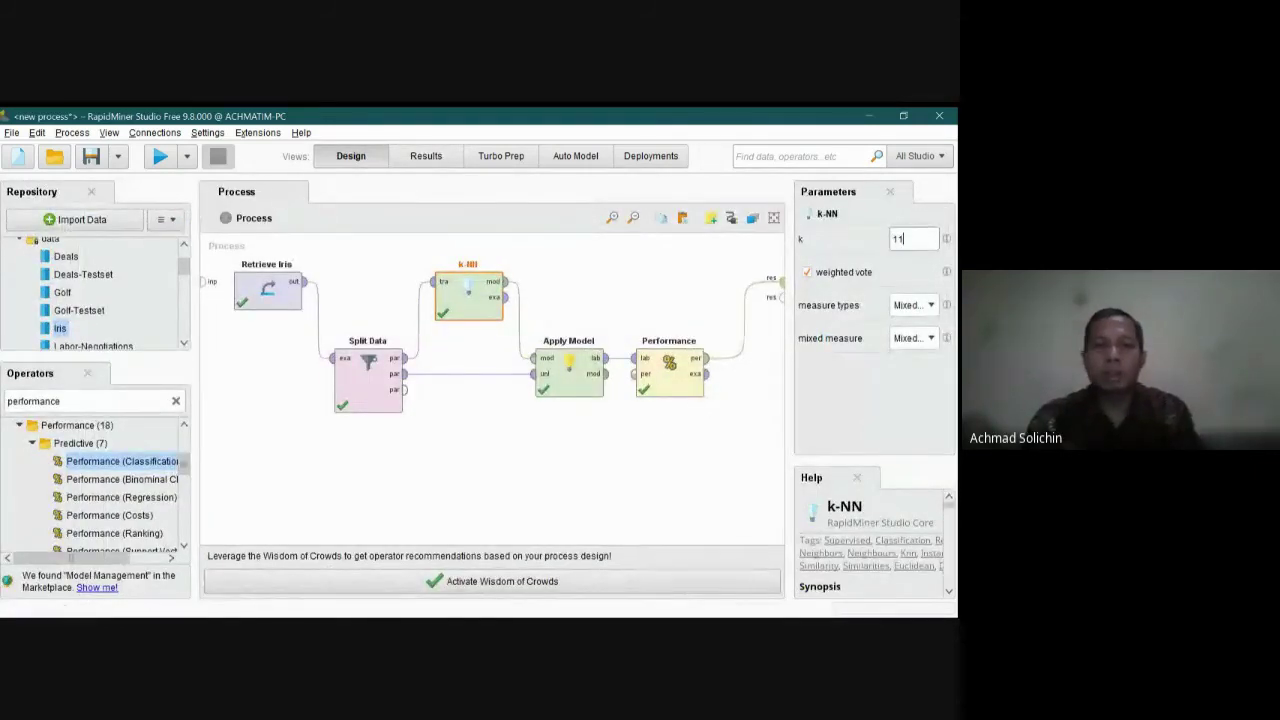
left_click(620, 290)
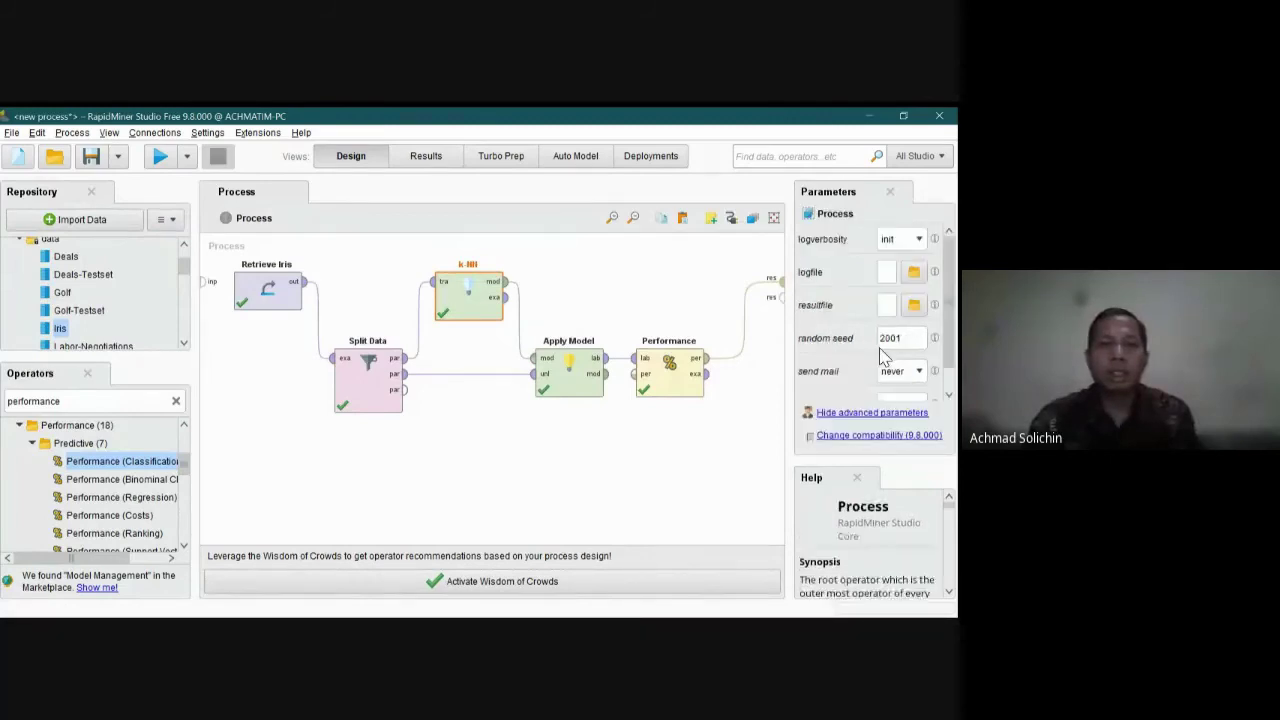
key("F11")
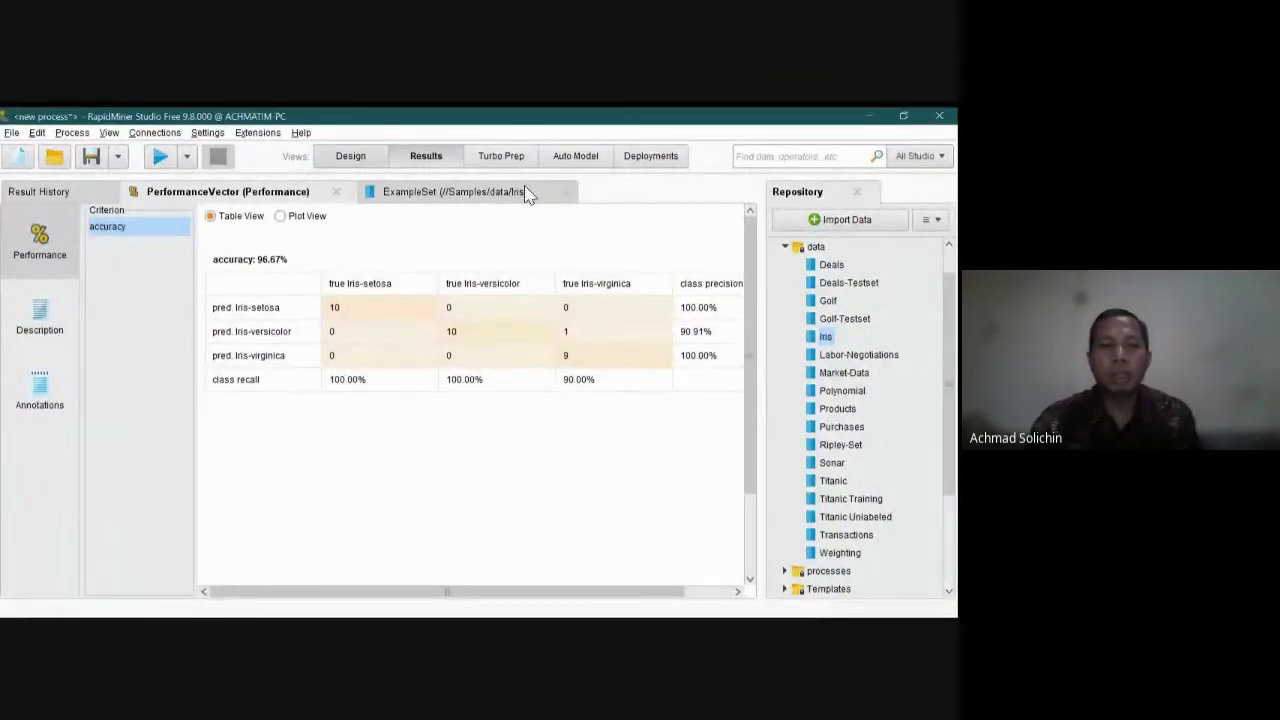
- Return to the design and delete Split Data, k-NN, Apply Model and Performance, keeping only Retrieve Iris
key("F8")
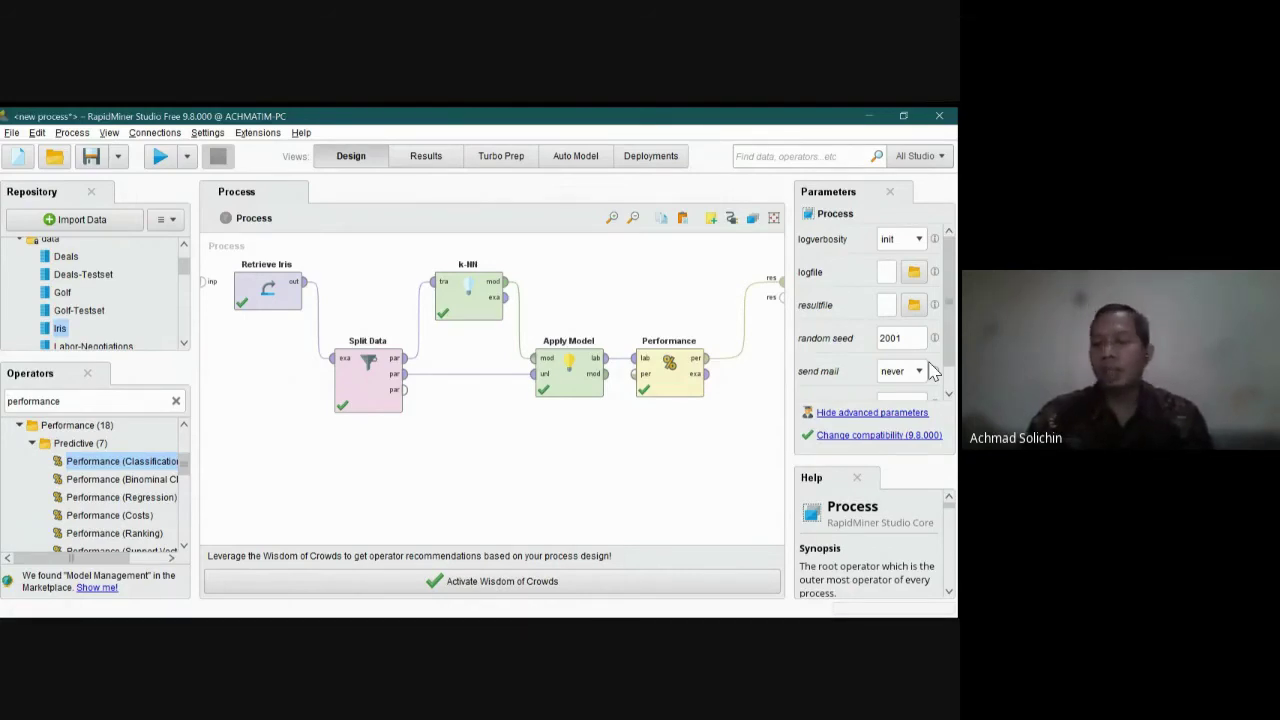
left_click(359, 388)
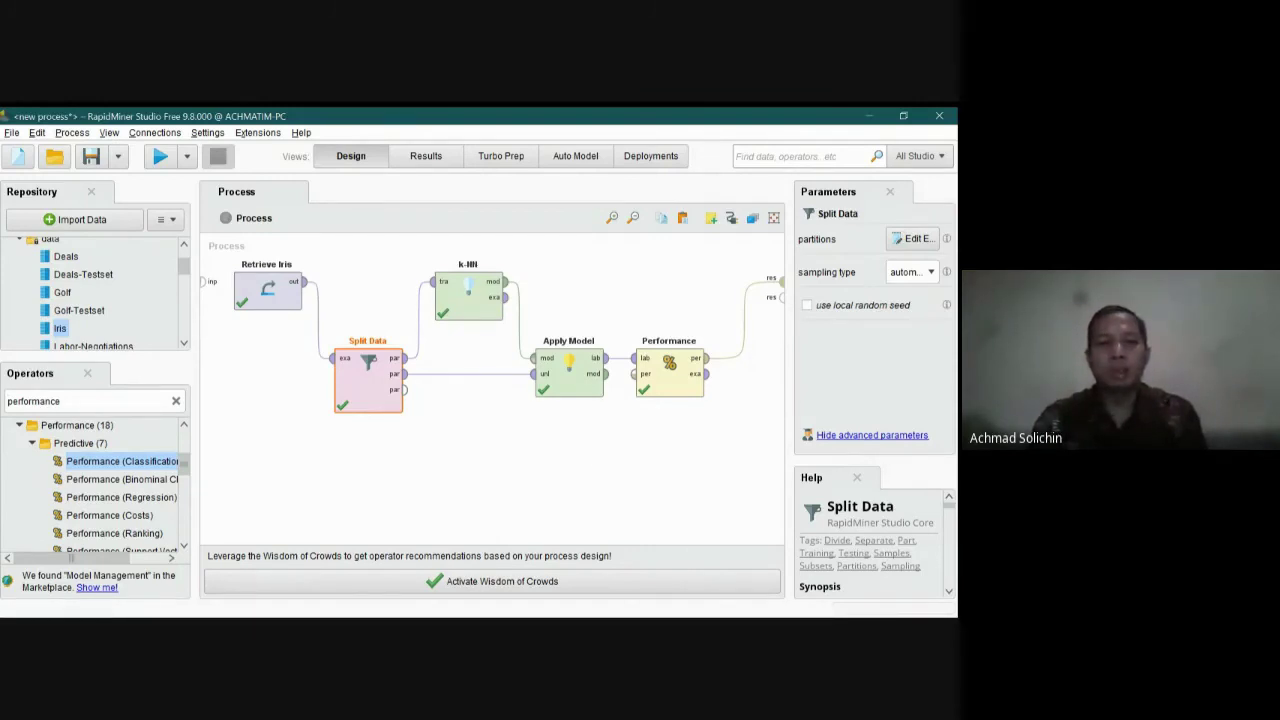
left_click_drag(745, 474, 329, 250)
key("Delete")
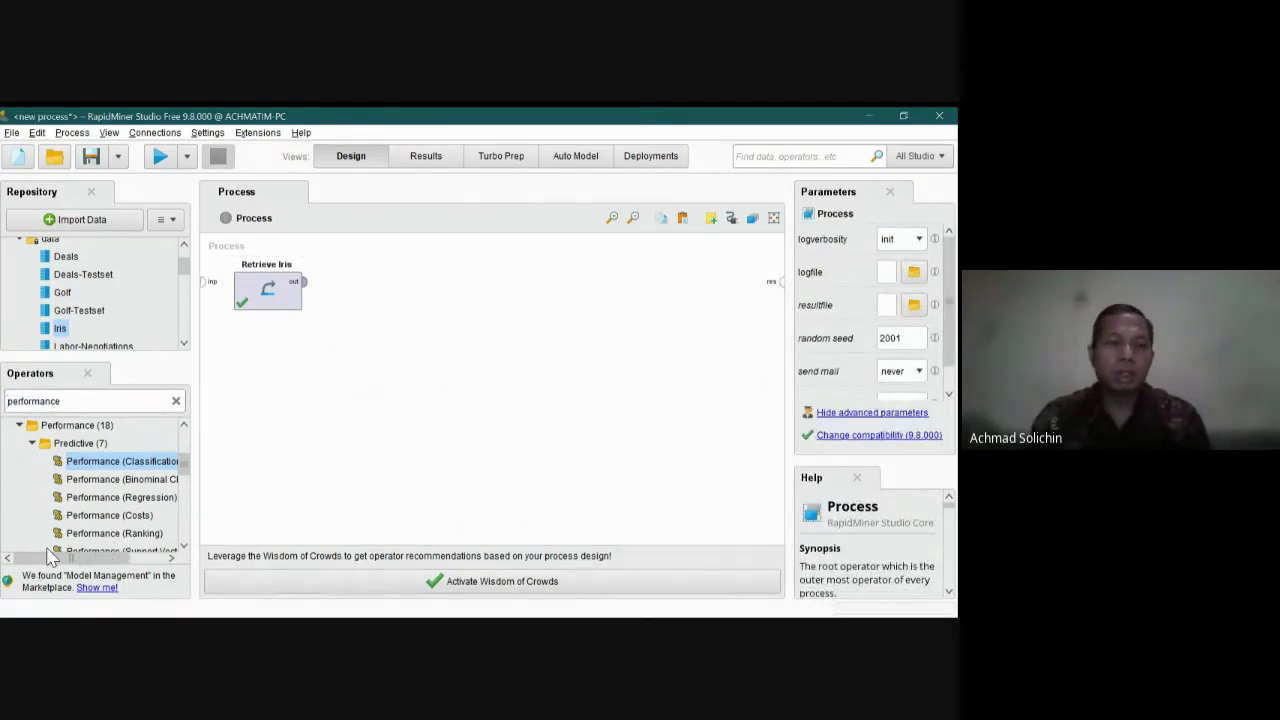
- Search the operators for "cross v", add Cross Validation to the process, and connect Retrieve Iris's output to its example set input
key("ctrl+a")
type("c")
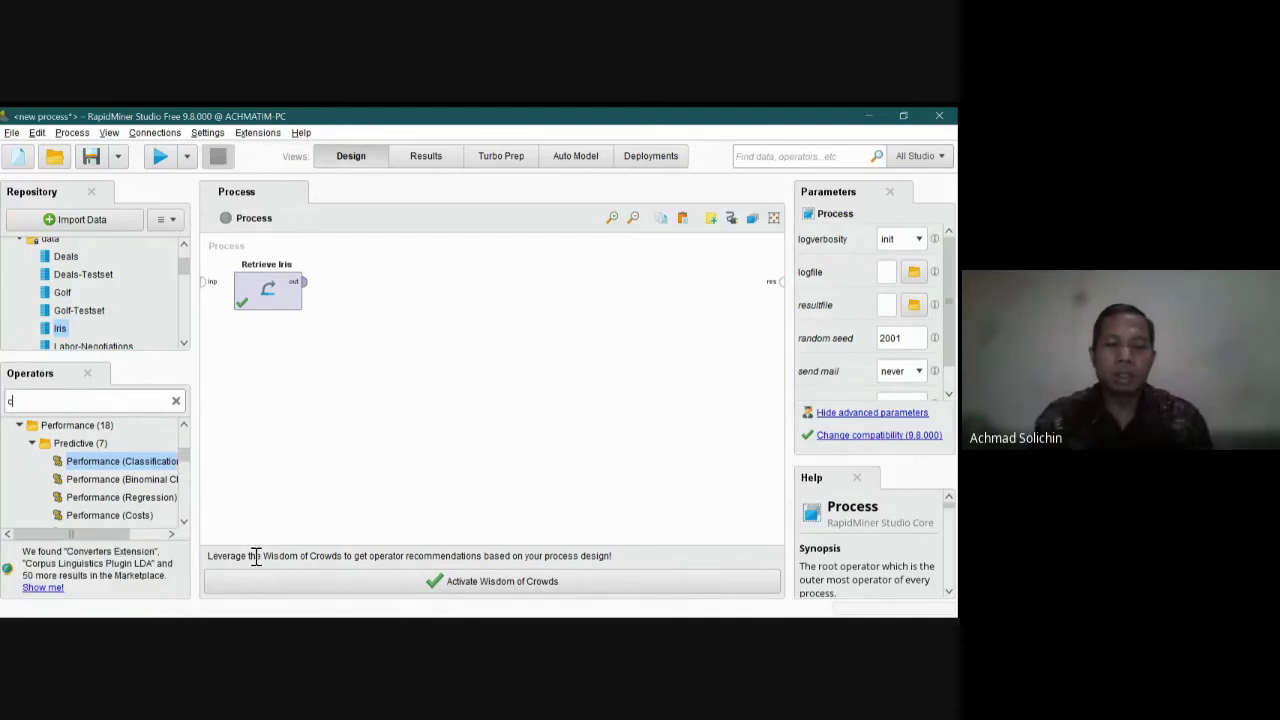
type("ross v")
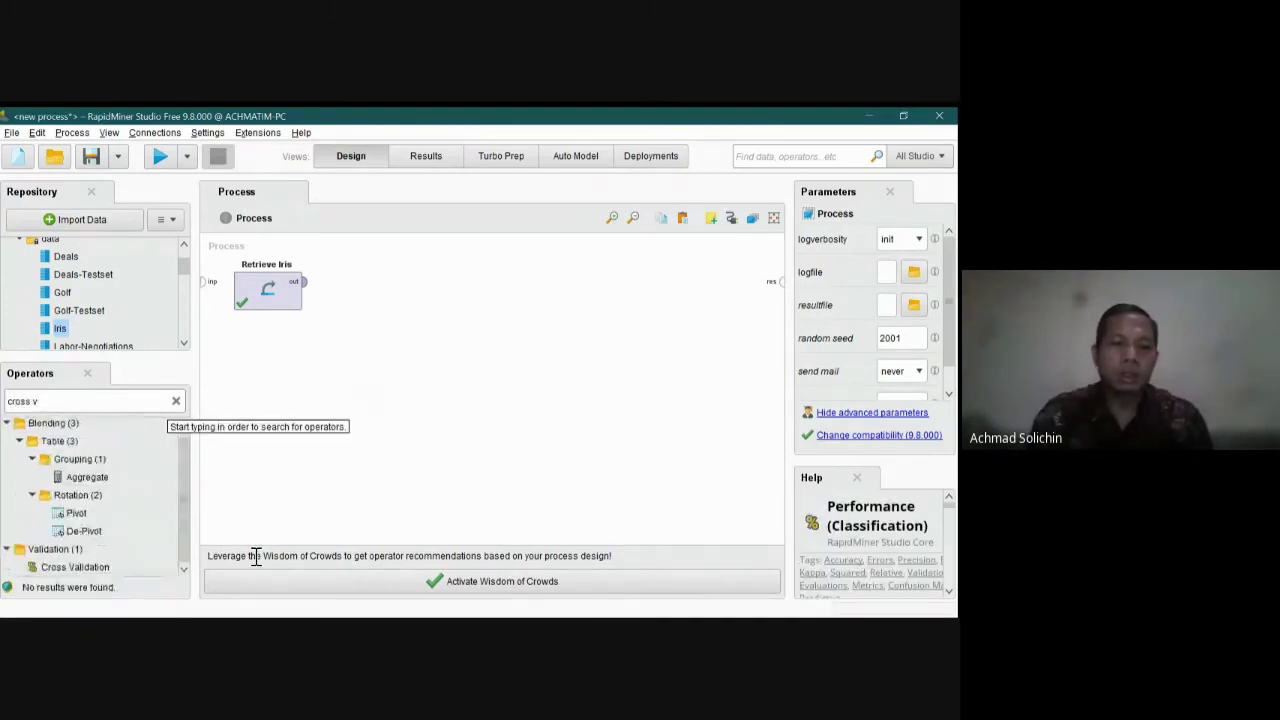
left_click_drag(75, 567, 603, 466)
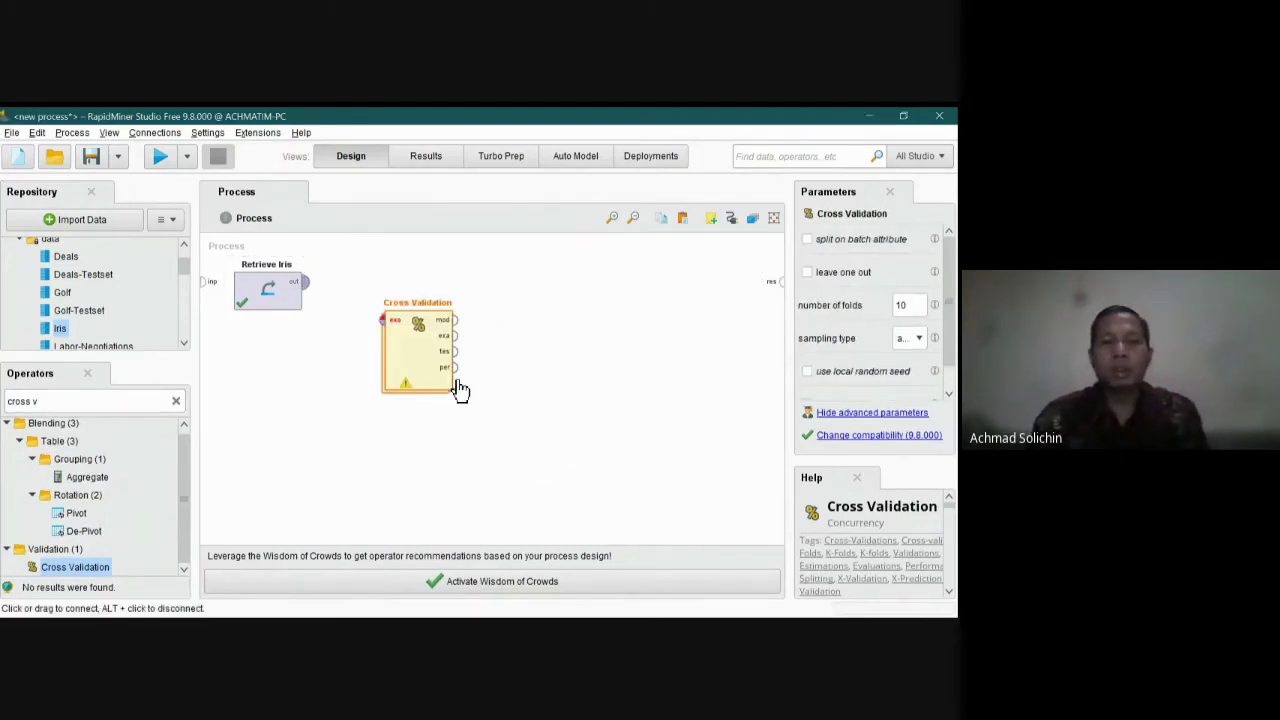
left_click(304, 282)
left_click(383, 320)
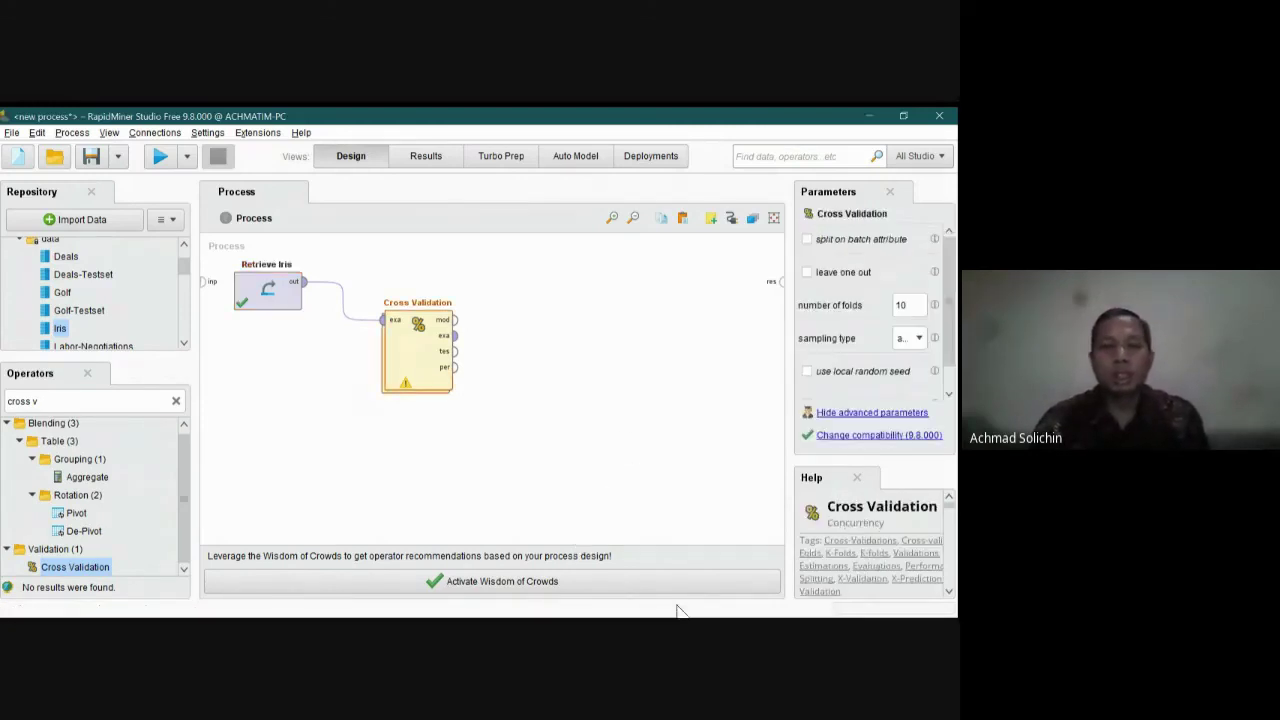
- Open the Cross Validation operator's training and testing subprocess
left_click(600, 505)
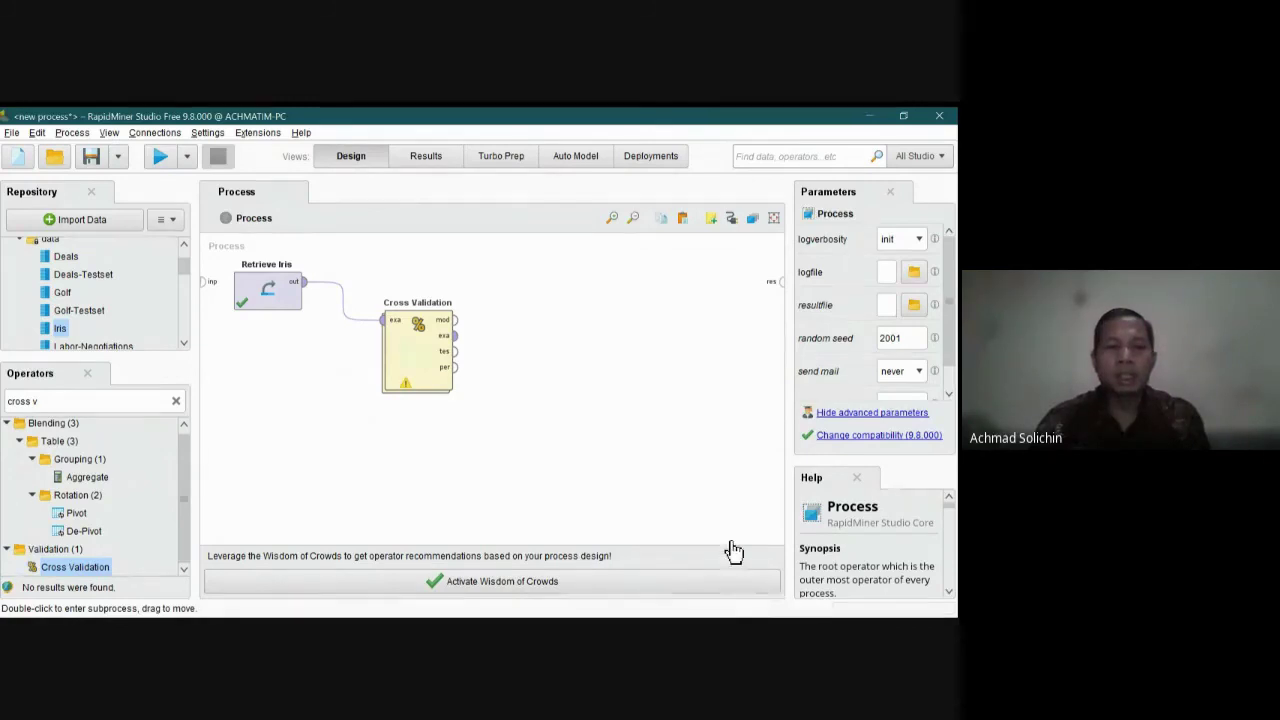
left_click(430, 343)
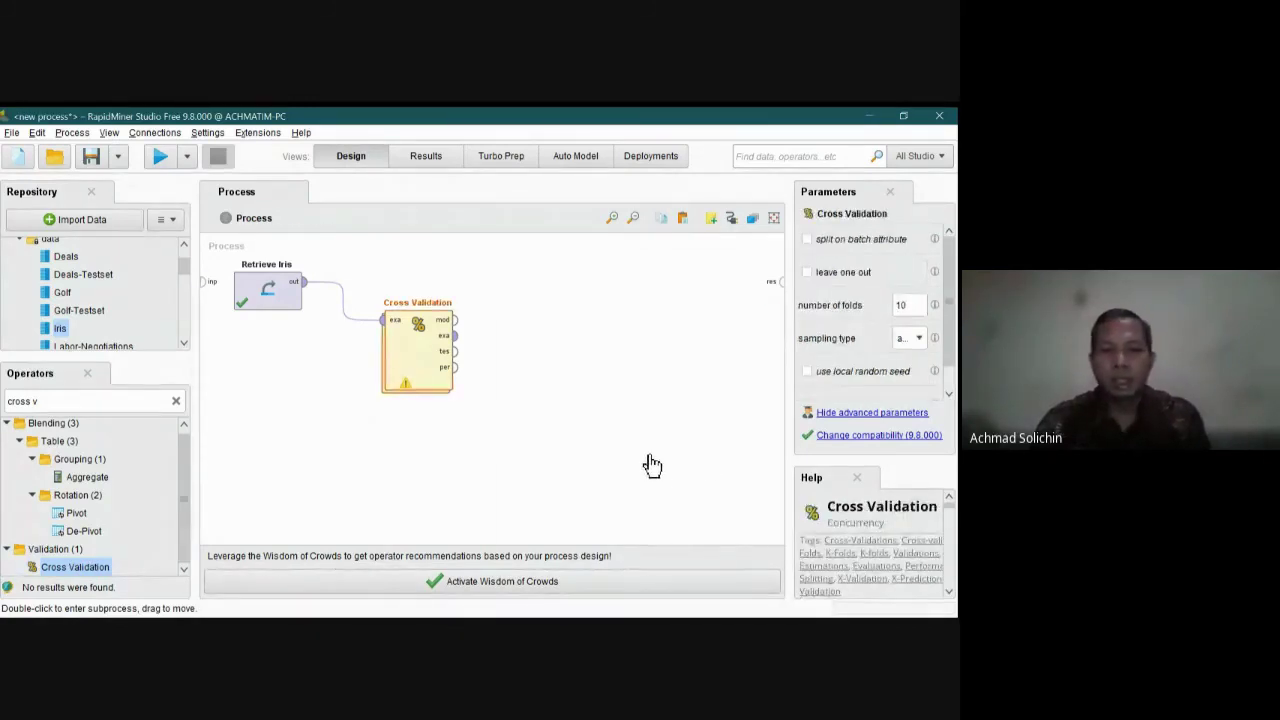
double_click(430, 343)
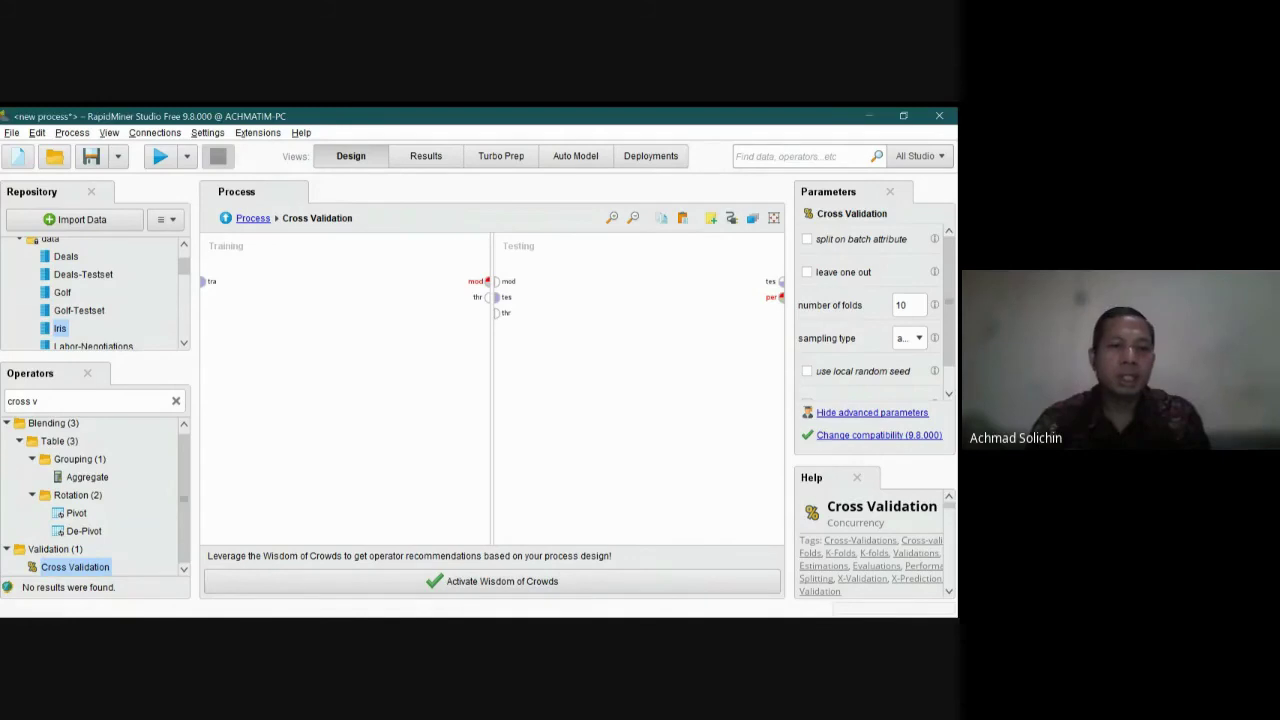
- Search the operators for "knn" and insert k-NN in the Training area, wired from the training input to the model output
key("BackSpace")
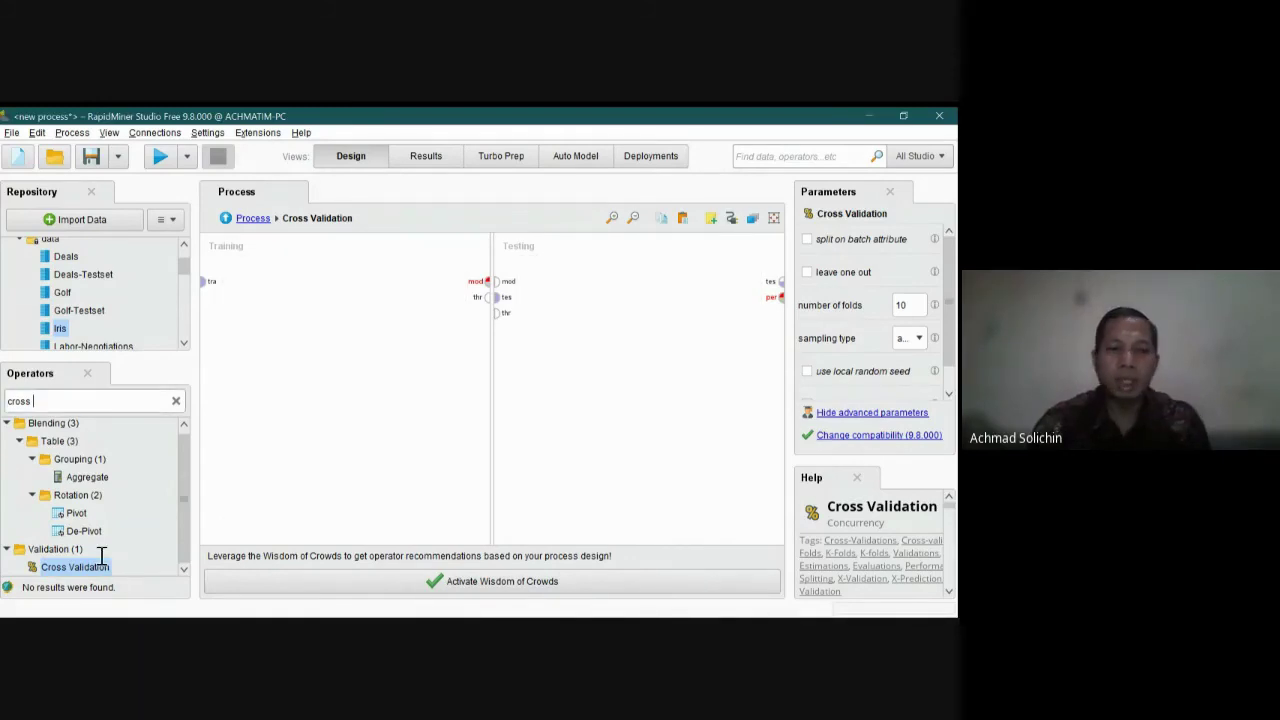
key("BackSpace")
key("BackSpace")
key("BackSpace")
key("BackSpace")
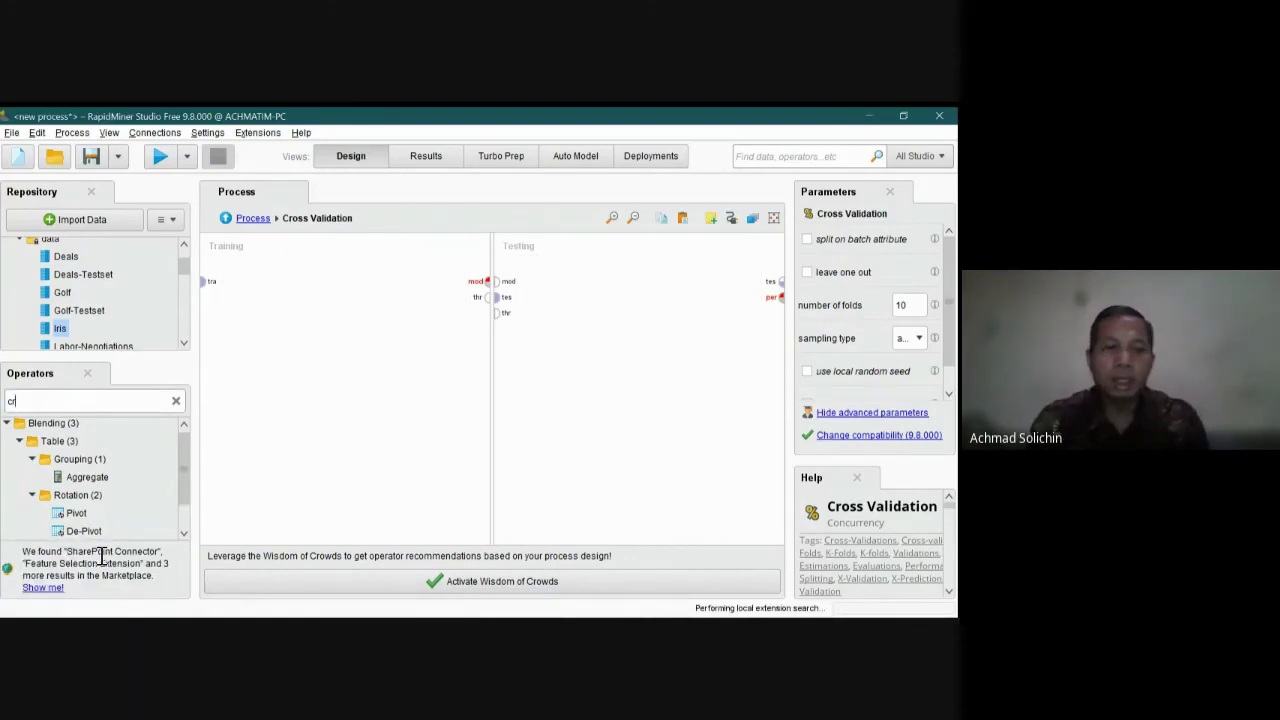
key("BackSpace")
key("BackSpace")
type("knn")
left_click_drag(77, 480, 311, 383)
left_click(397, 380)
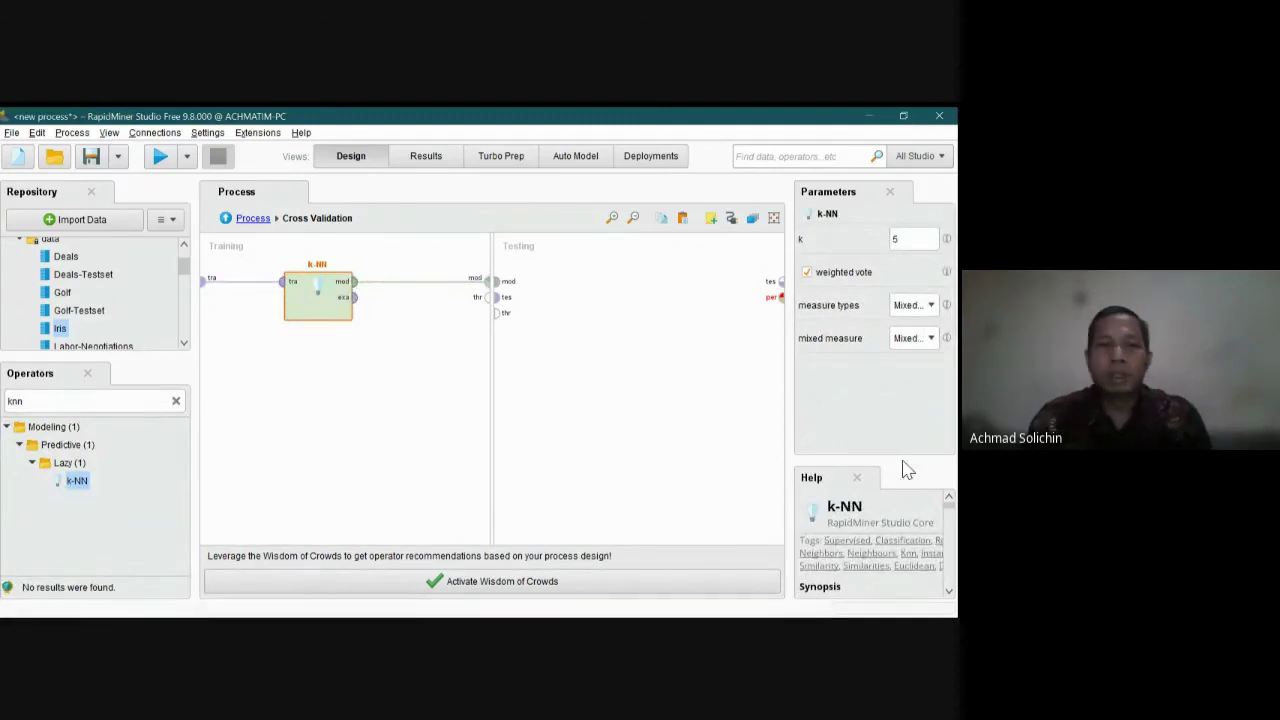
- Add Apply Model to the Testing area and connect the model and test set inputs to its model and unlabelled ports
left_click(104, 401)
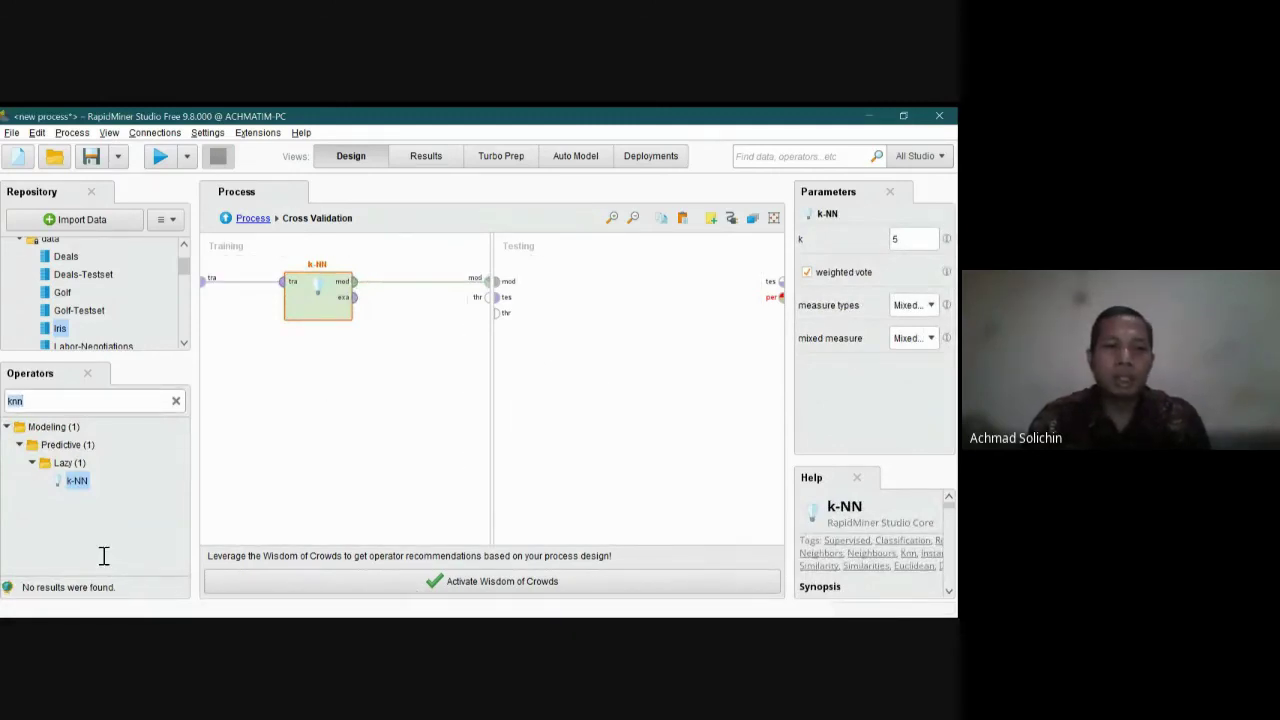
type("apply")
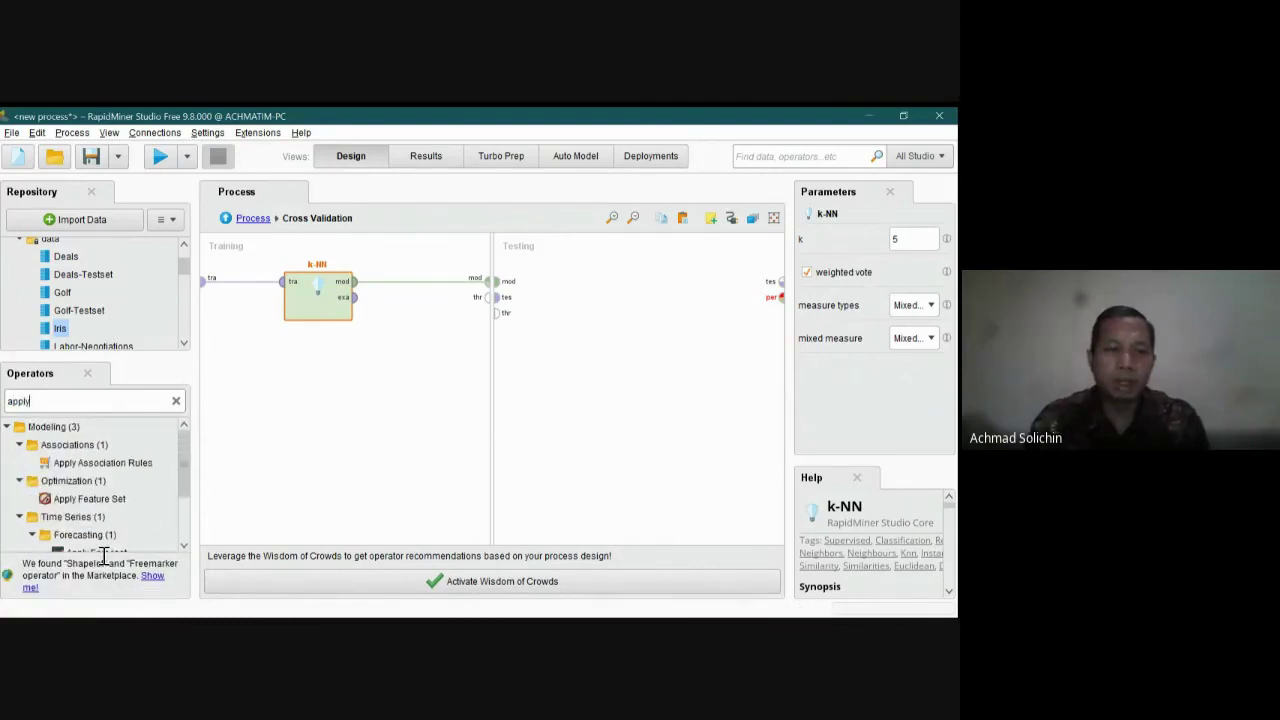
type(" mode")
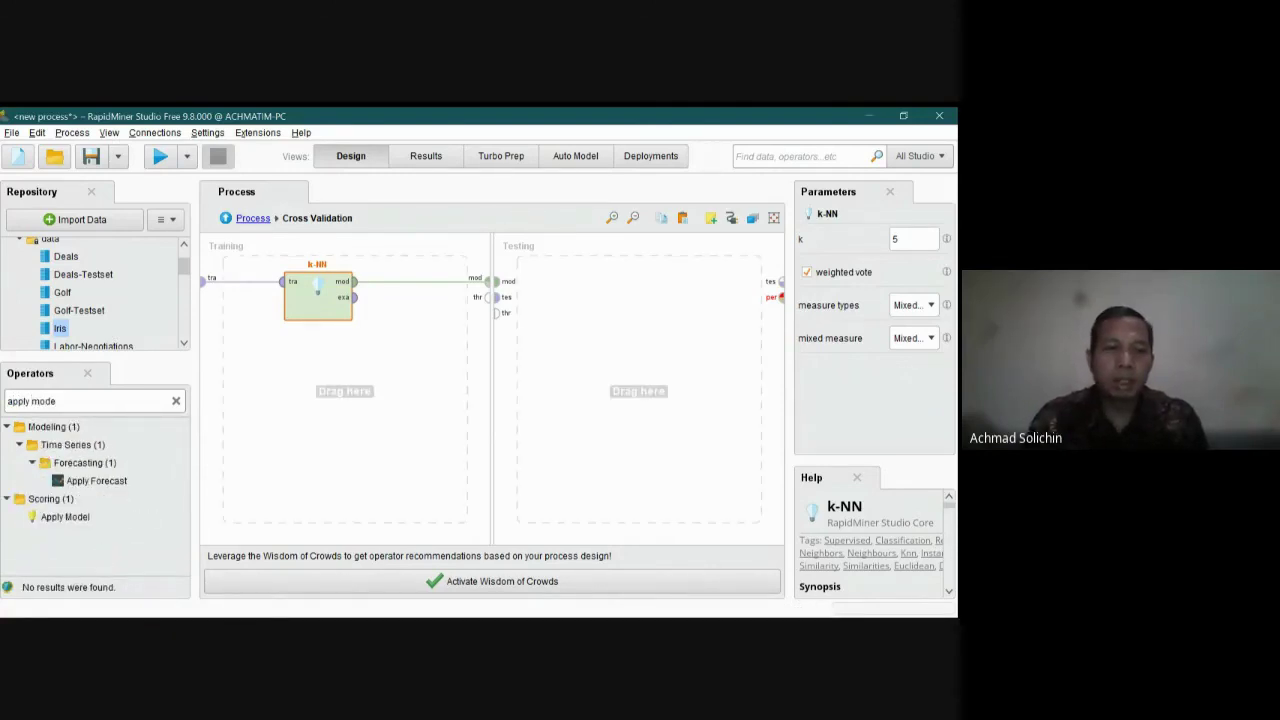
double_click(65, 516)
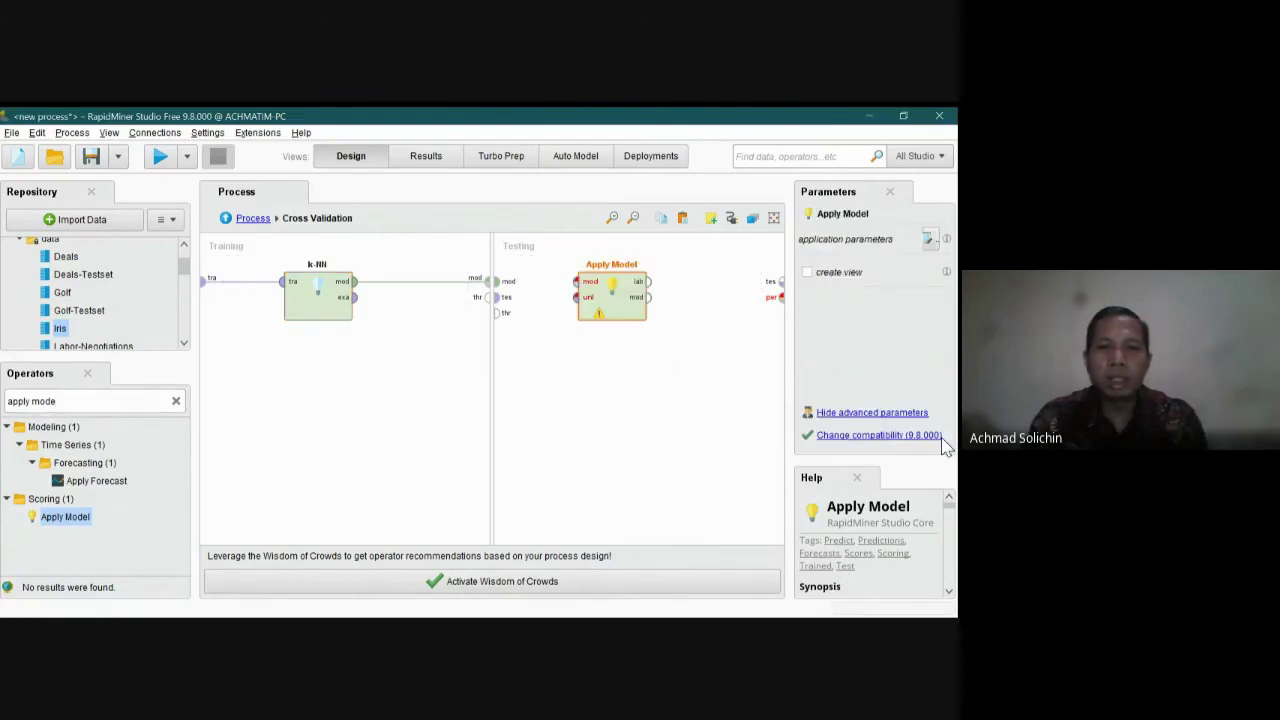
left_click(760, 386)
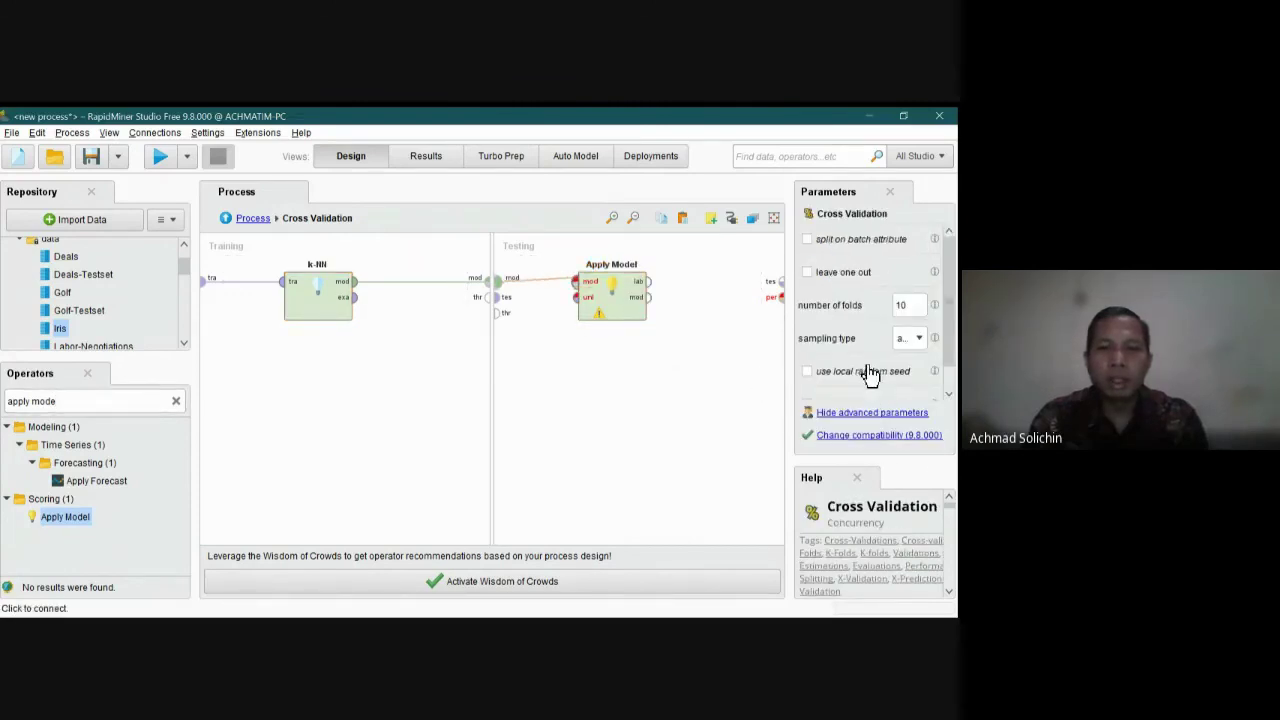
left_click(577, 282)
left_click(498, 297)
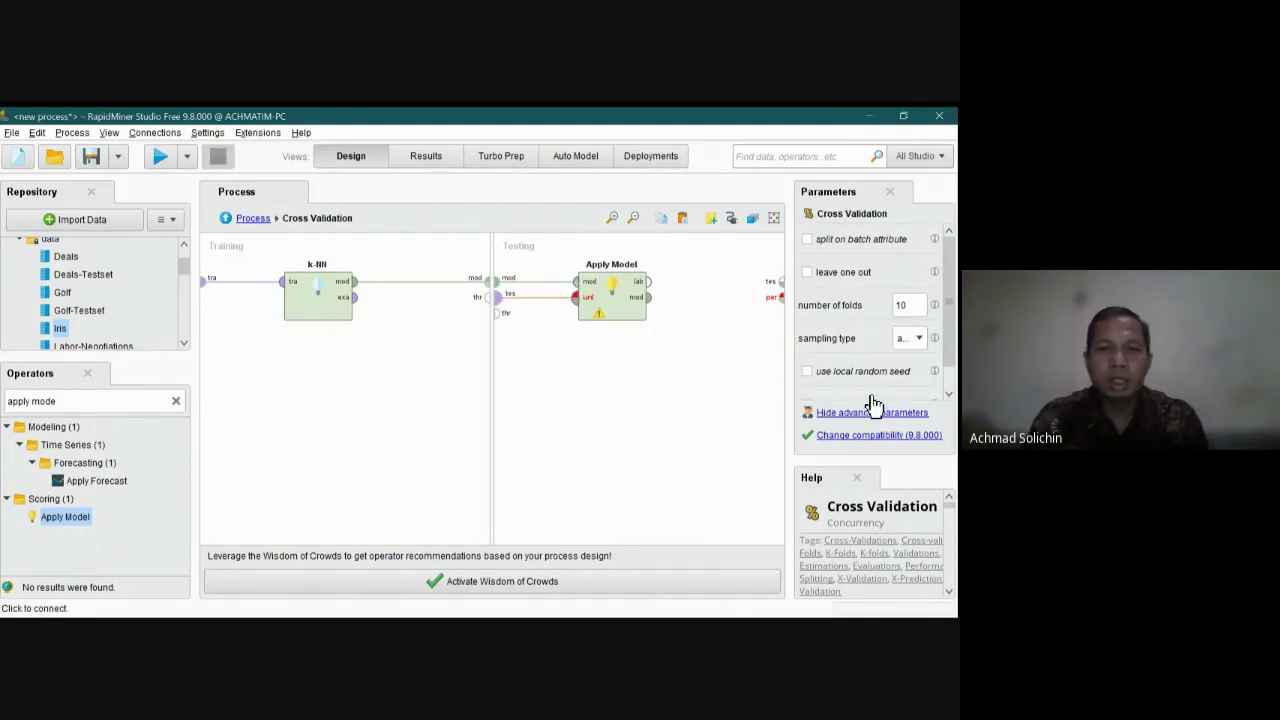
left_click(577, 297)
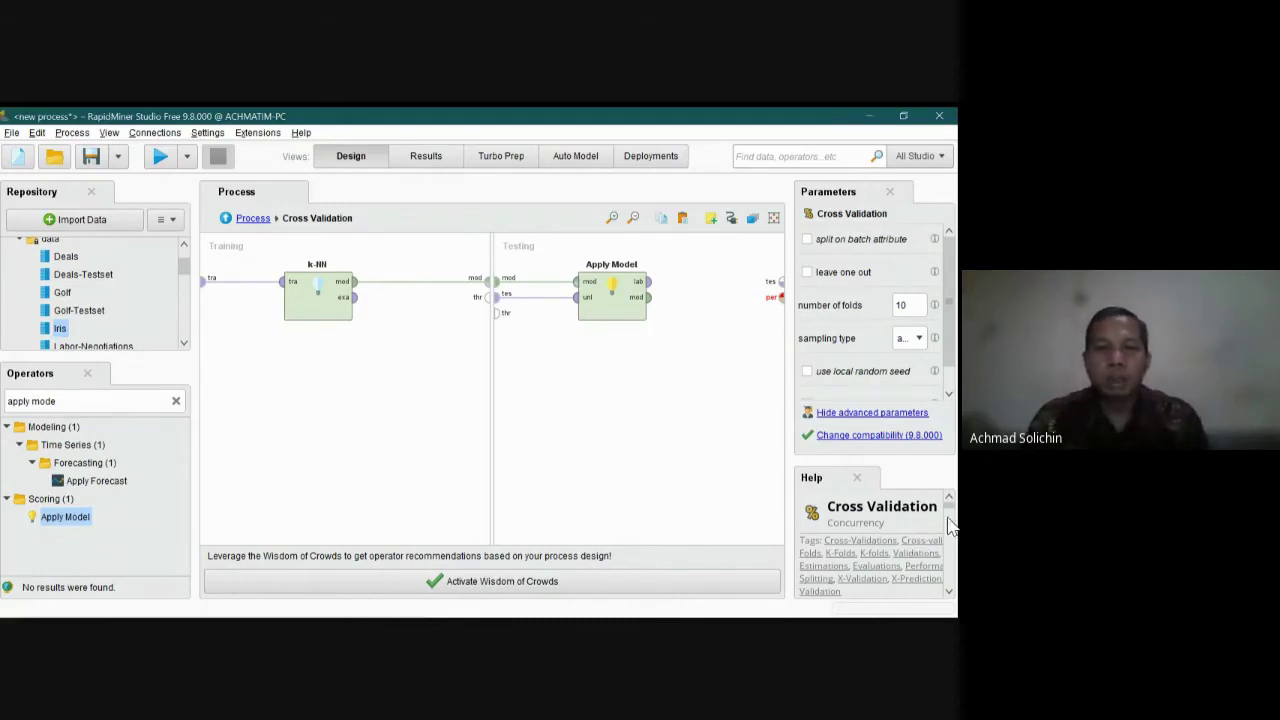
- Search the operators for "performance" and add Performance (Classification) to the Testing area, fed by Apply Model's labelled output
left_click(118, 401)
type("p")
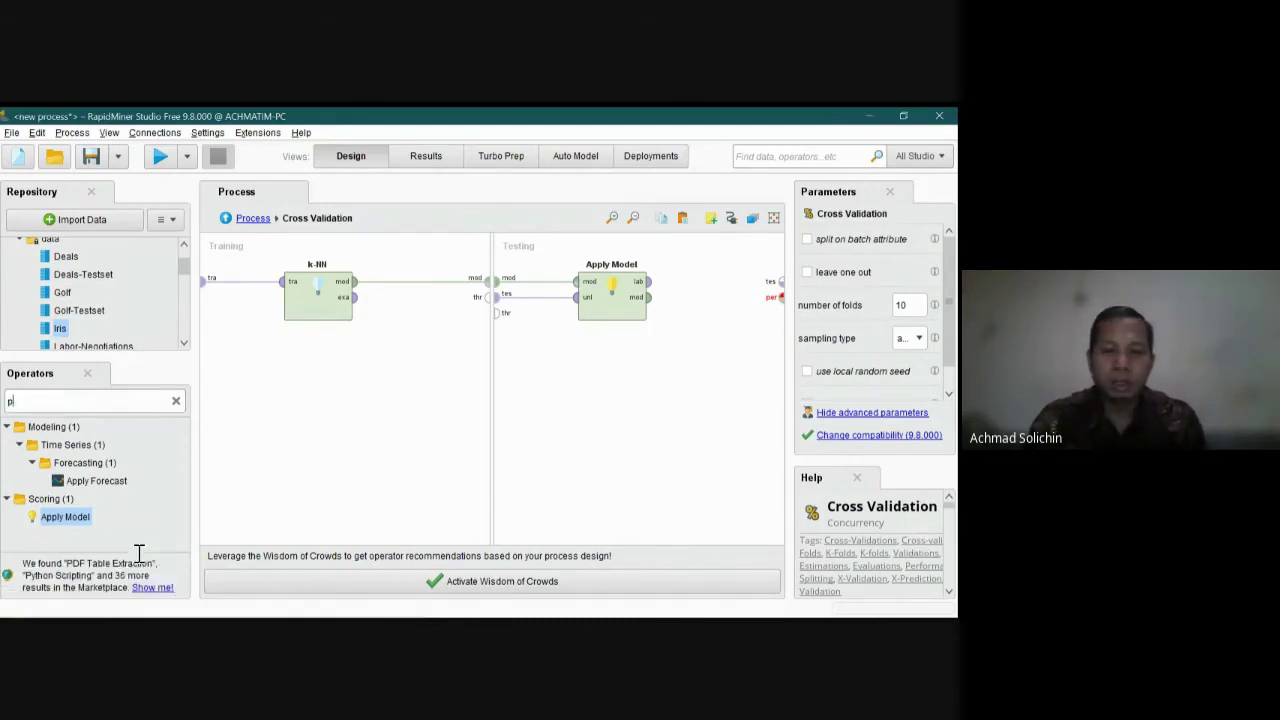
type("erformance")
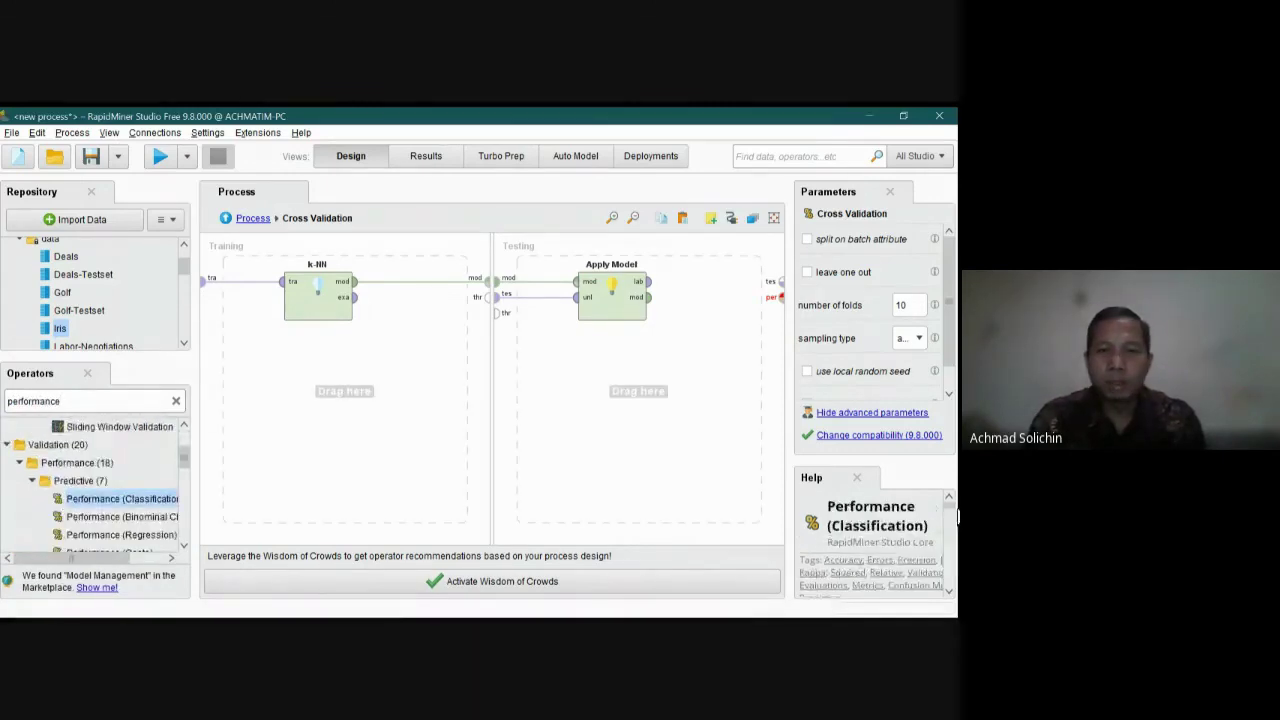
key("Return")
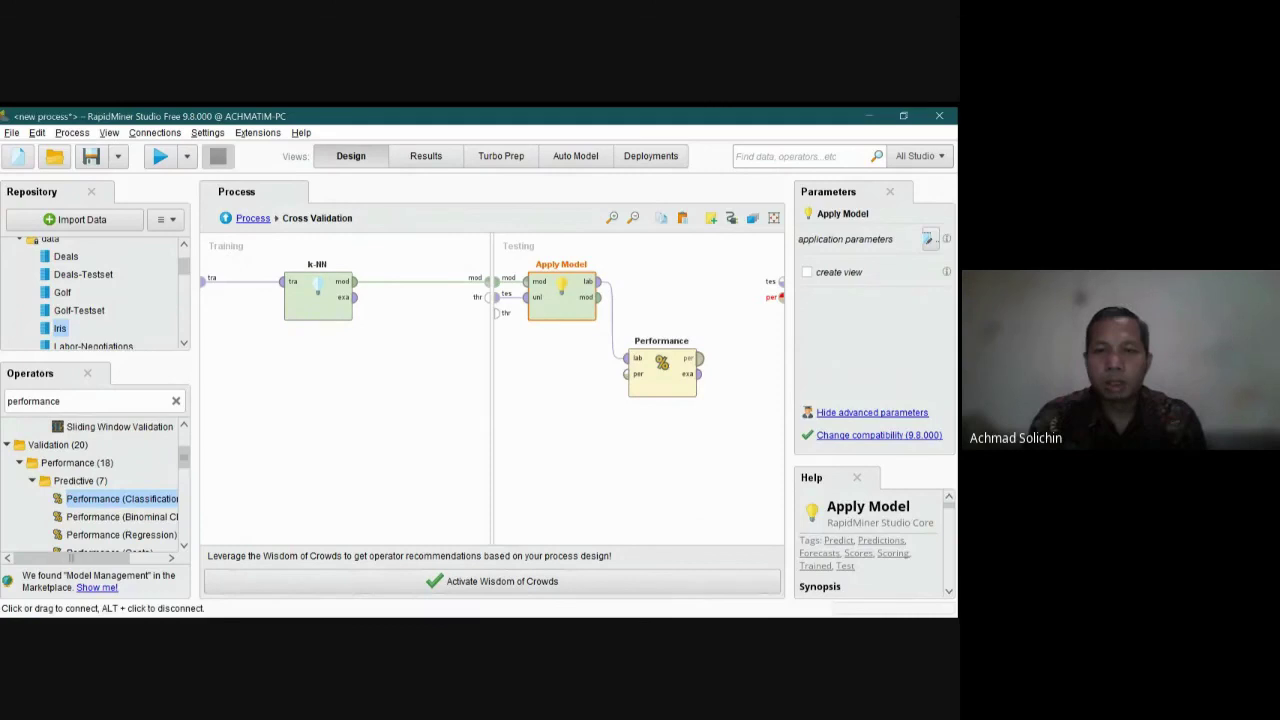
- Connect Performance's per output to the Testing area's performance port and align the operator beside Apply Model
left_click(699, 358)
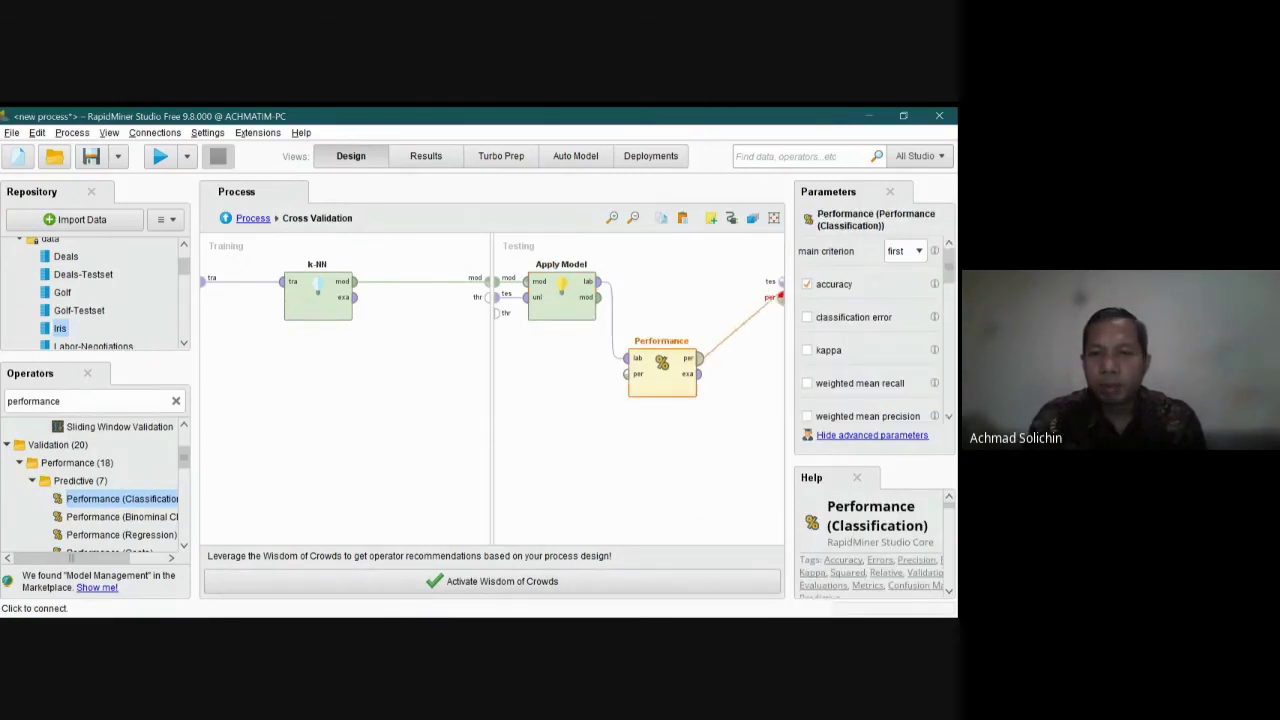
left_click(780, 297)
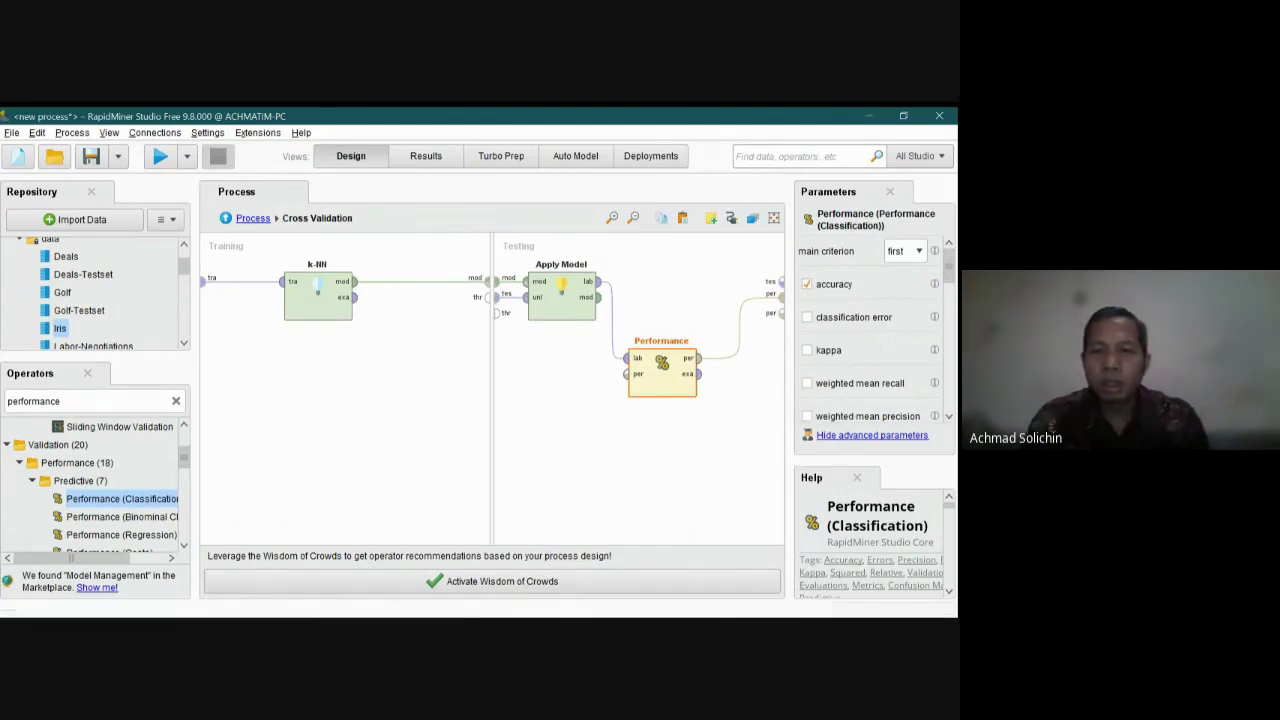
left_click_drag(661, 362, 661, 286)
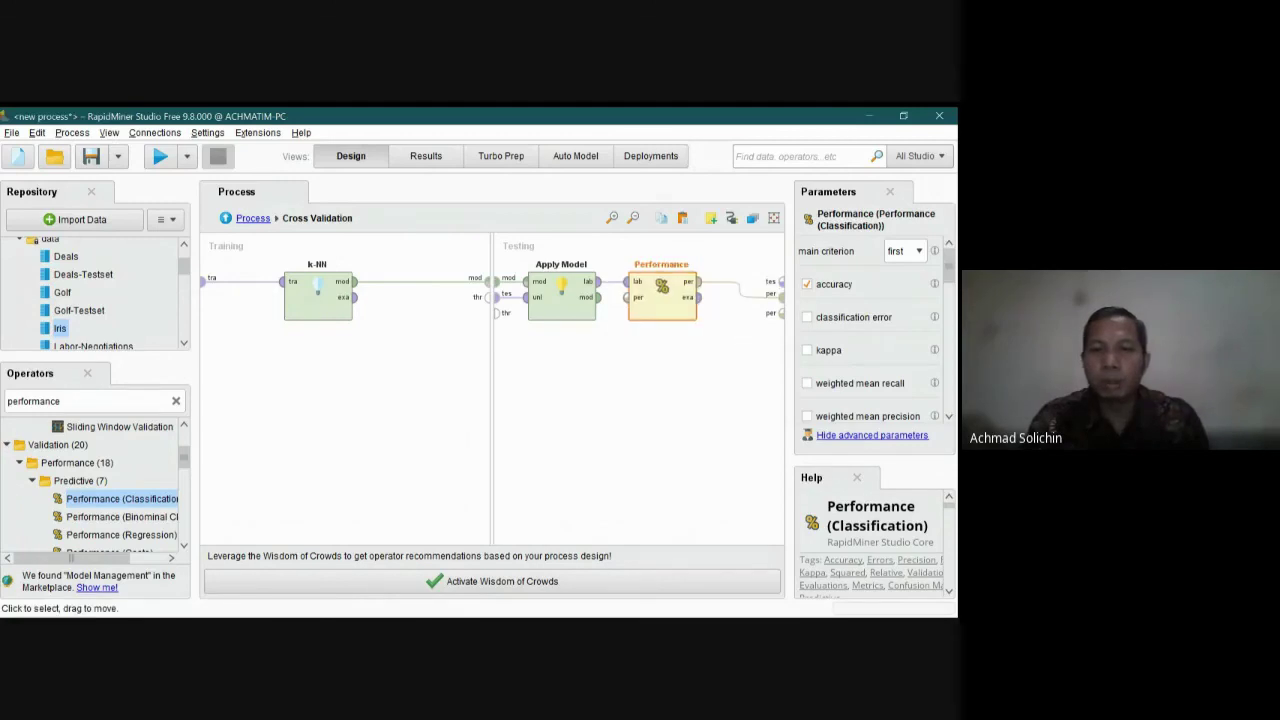
left_click(661, 410)
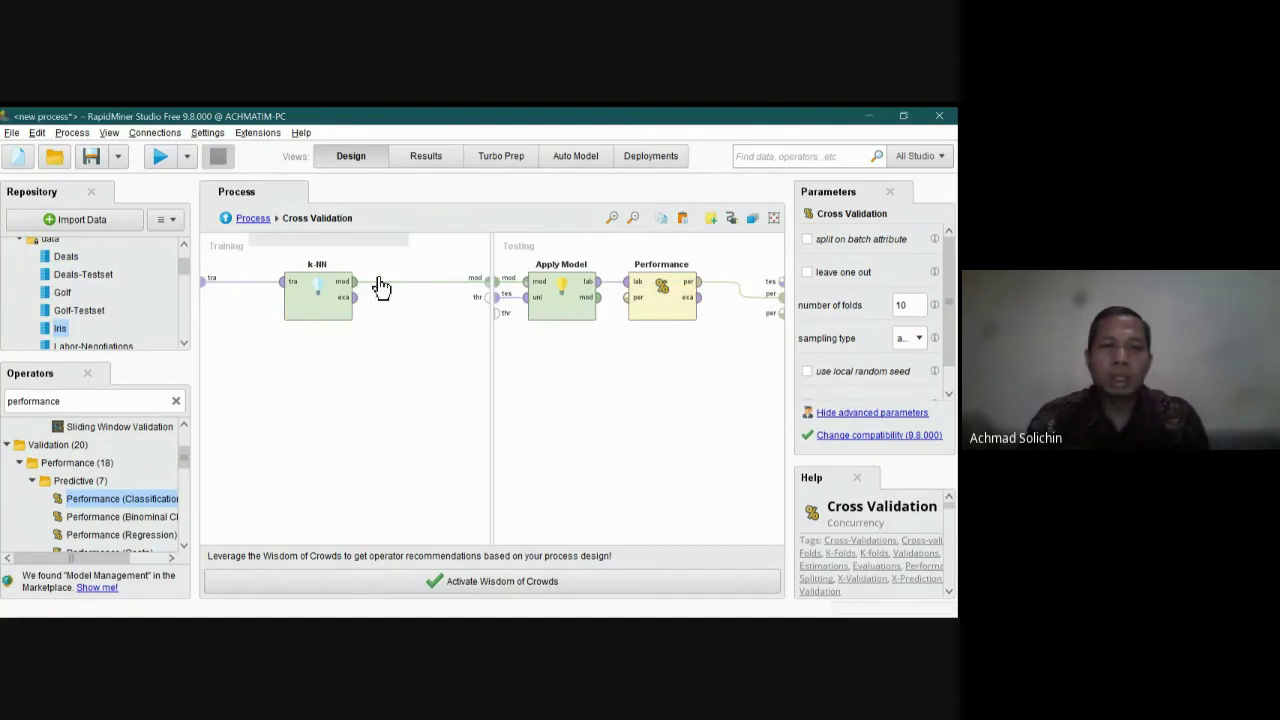
- Return to the main process, connect Cross Validation's model, example set and performance outputs to the result ports, and run it
left_click(253, 217)
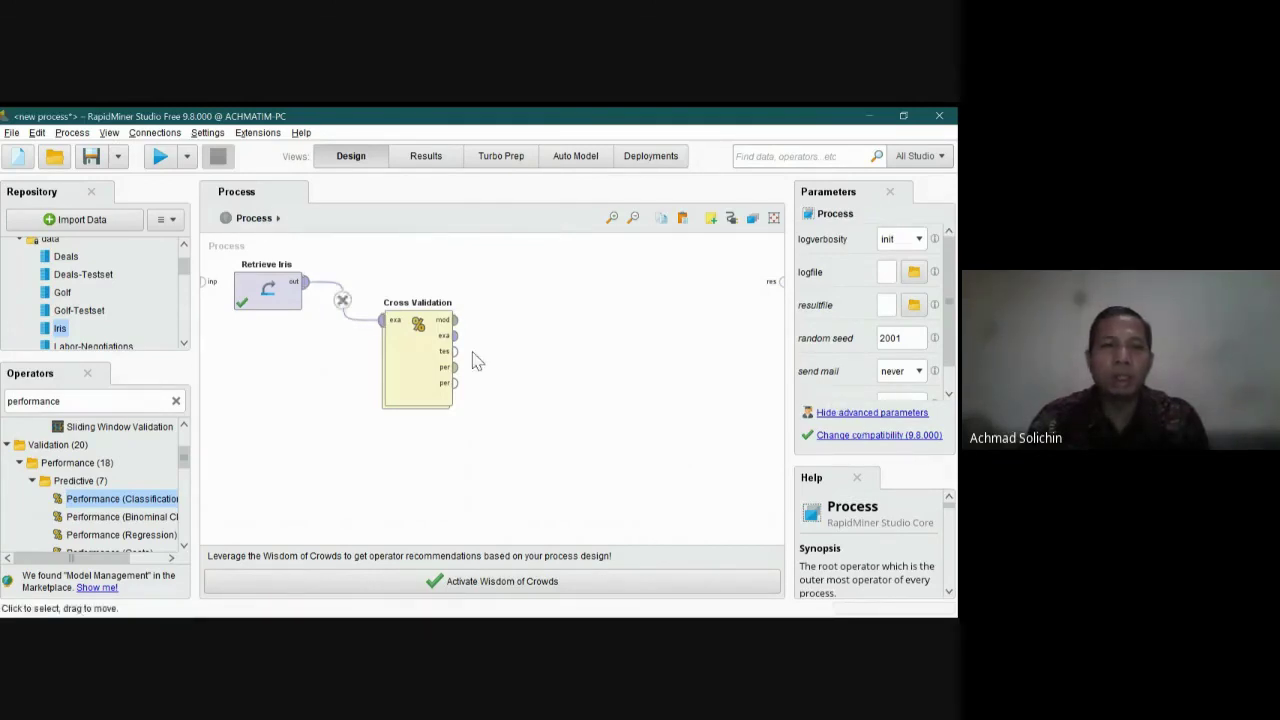
left_click(160, 157)
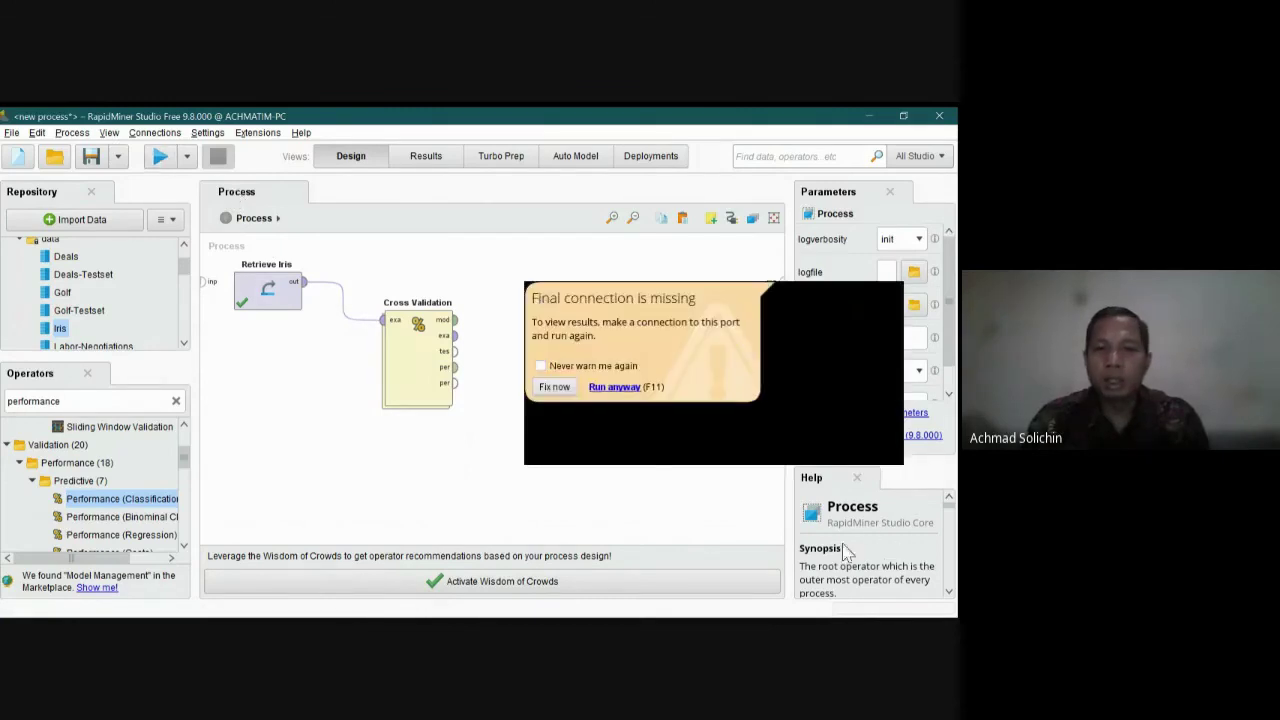
left_click(554, 387)
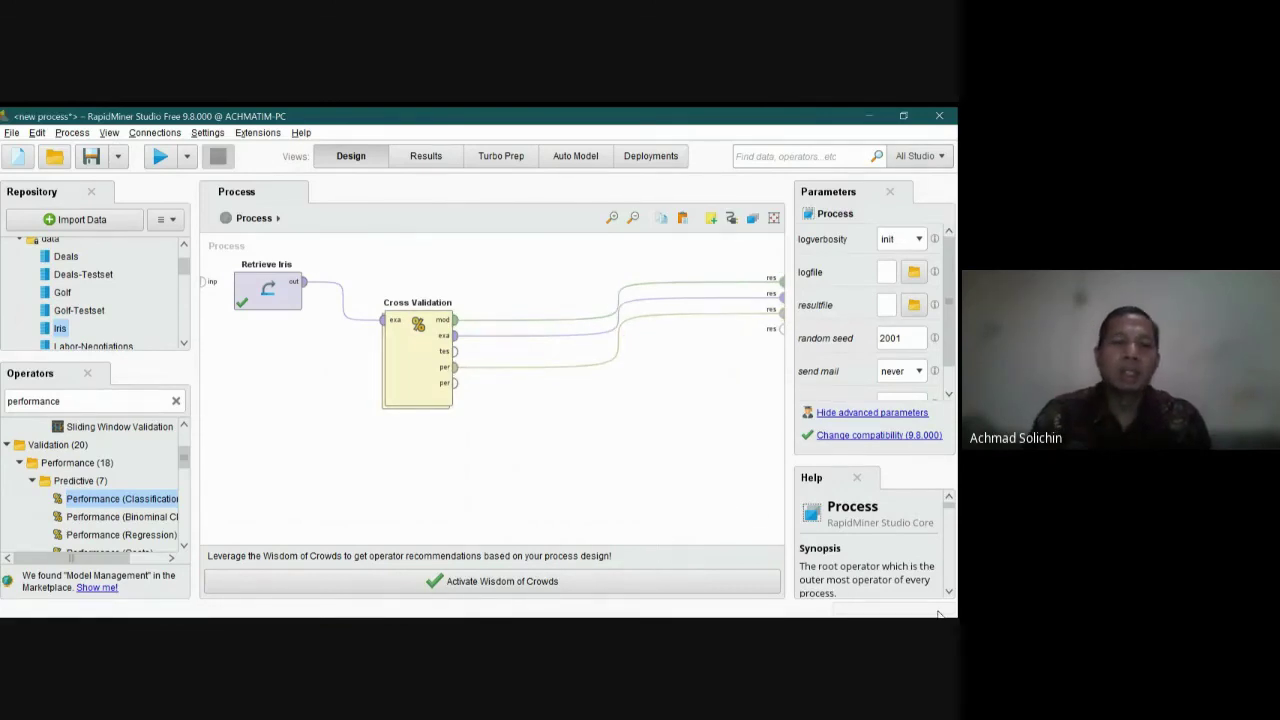
key("F11")
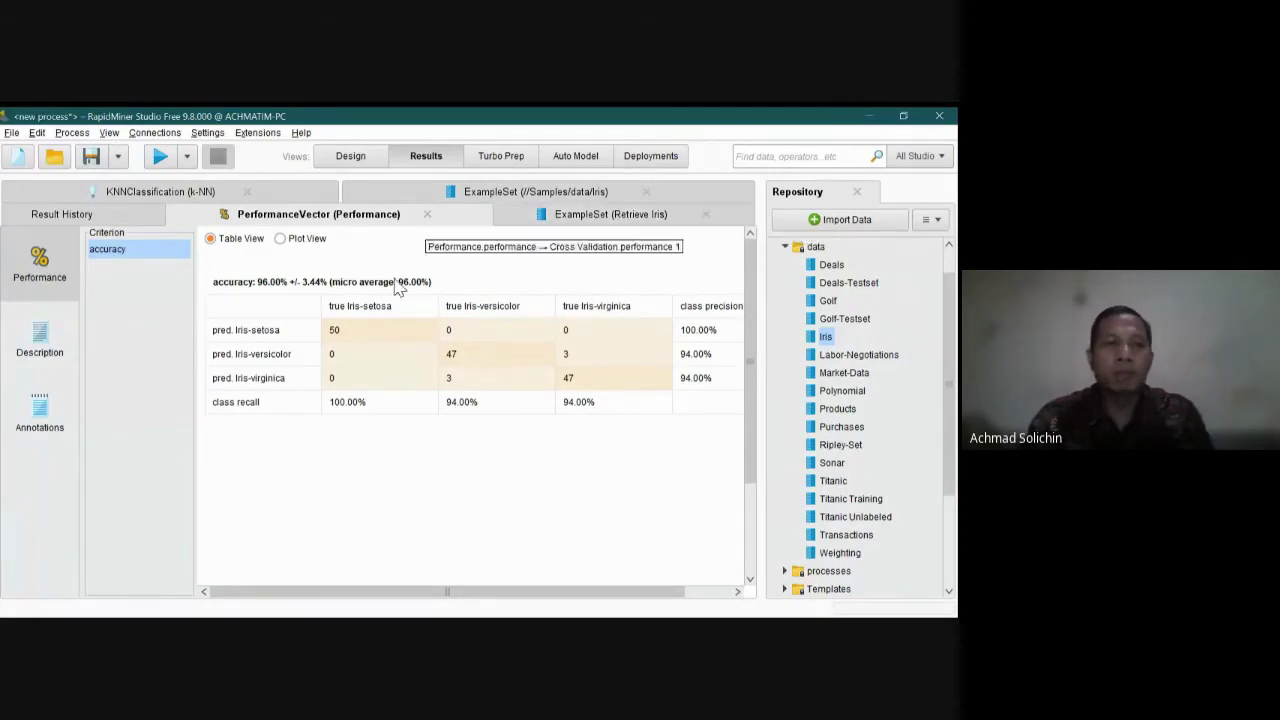
- Review the k-NN model description, the Iris attribute statistics and the retrieved Iris example data in the results
left_click(280, 192)
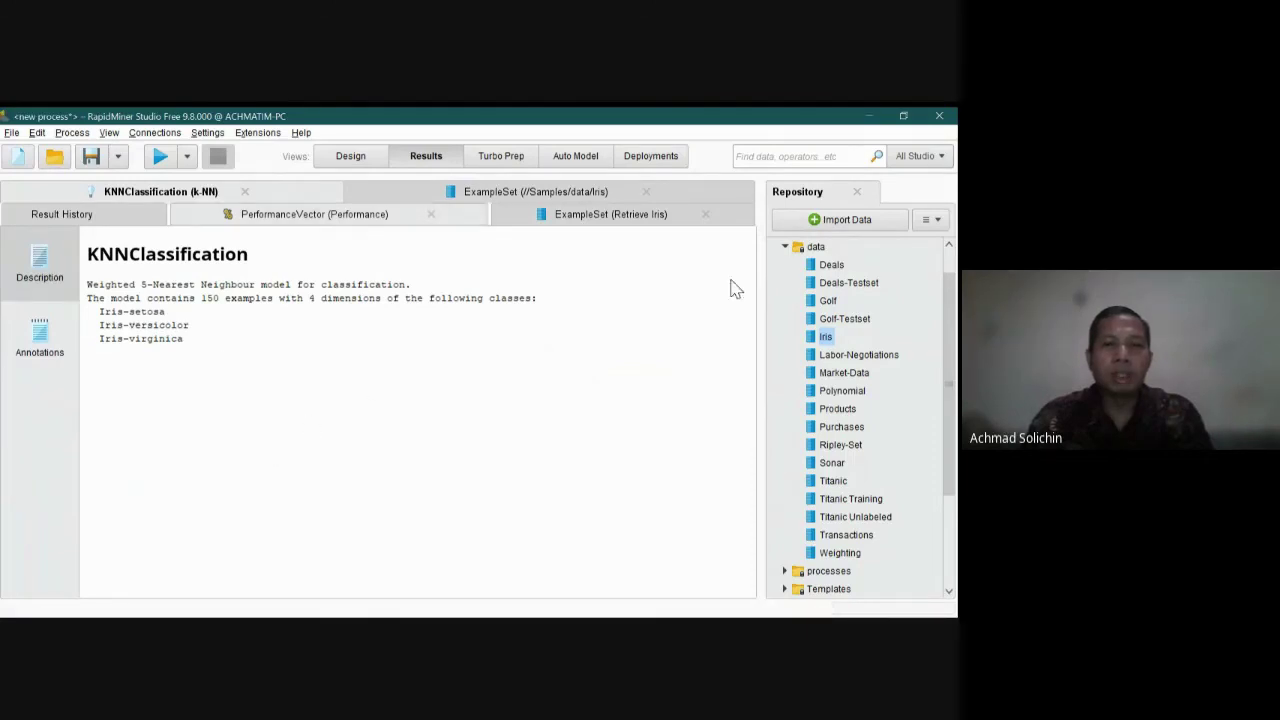
left_click(536, 191)
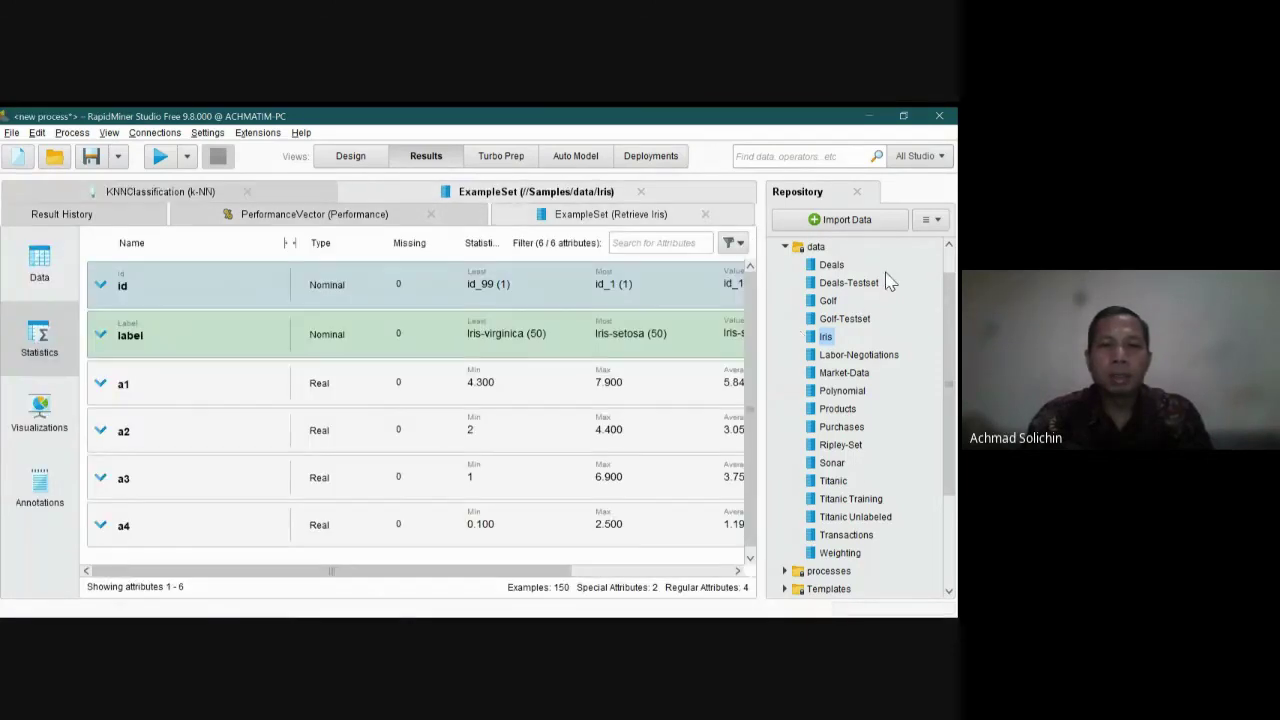
left_click(610, 214)
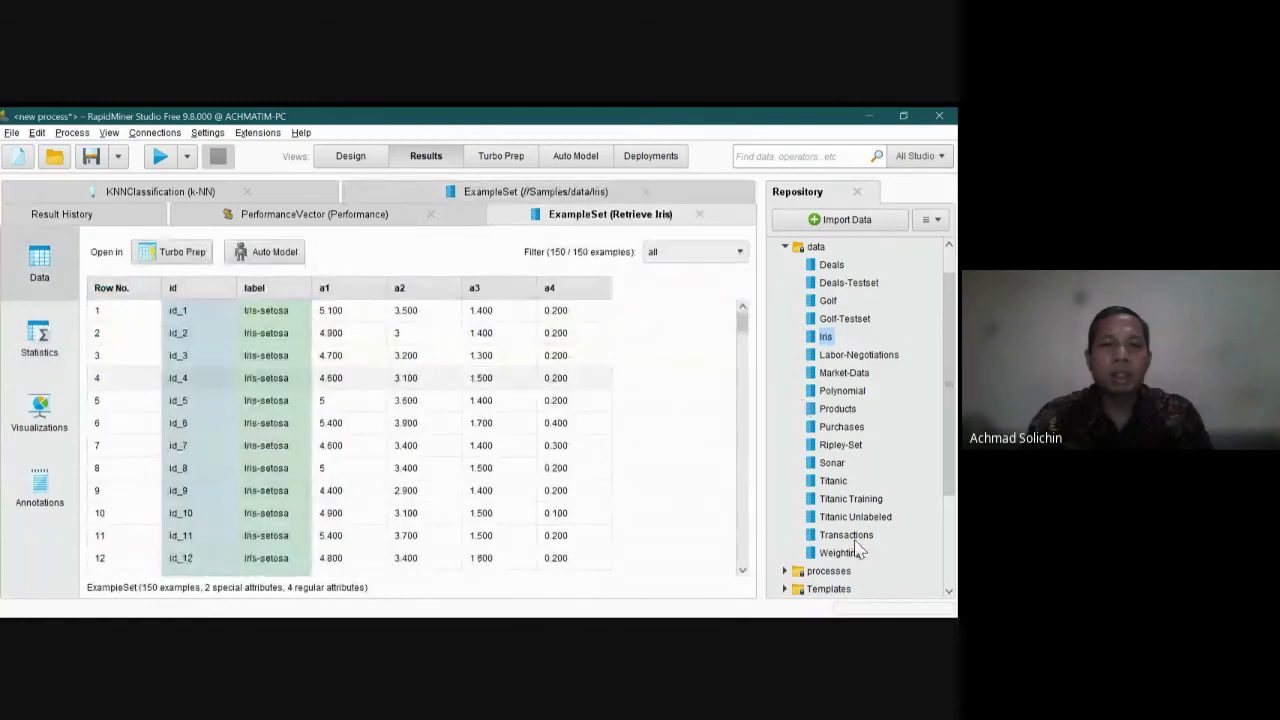